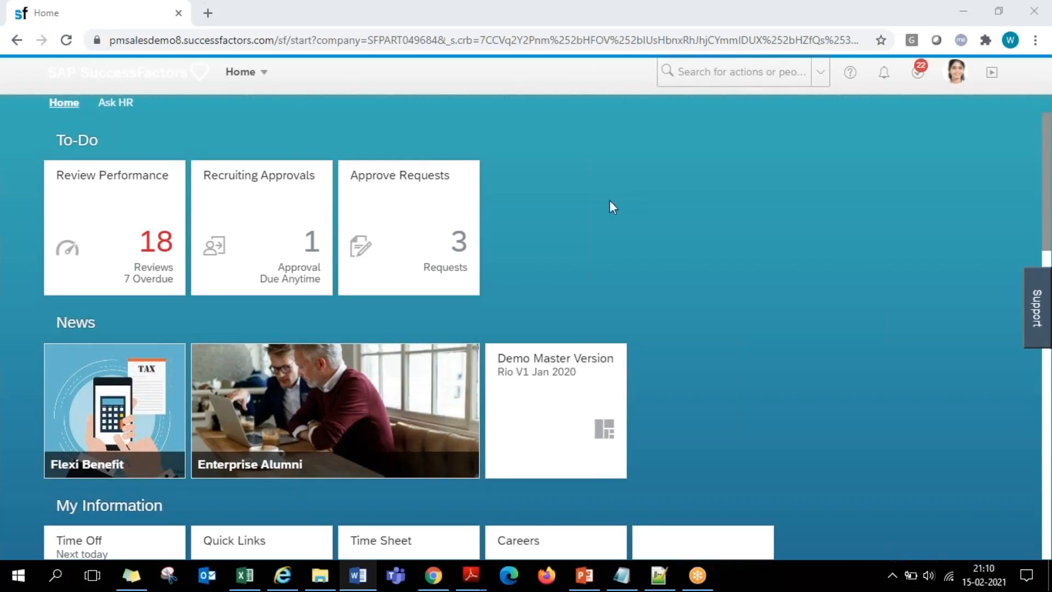
{"action": "left_click", "coordinate": [208, 12]}
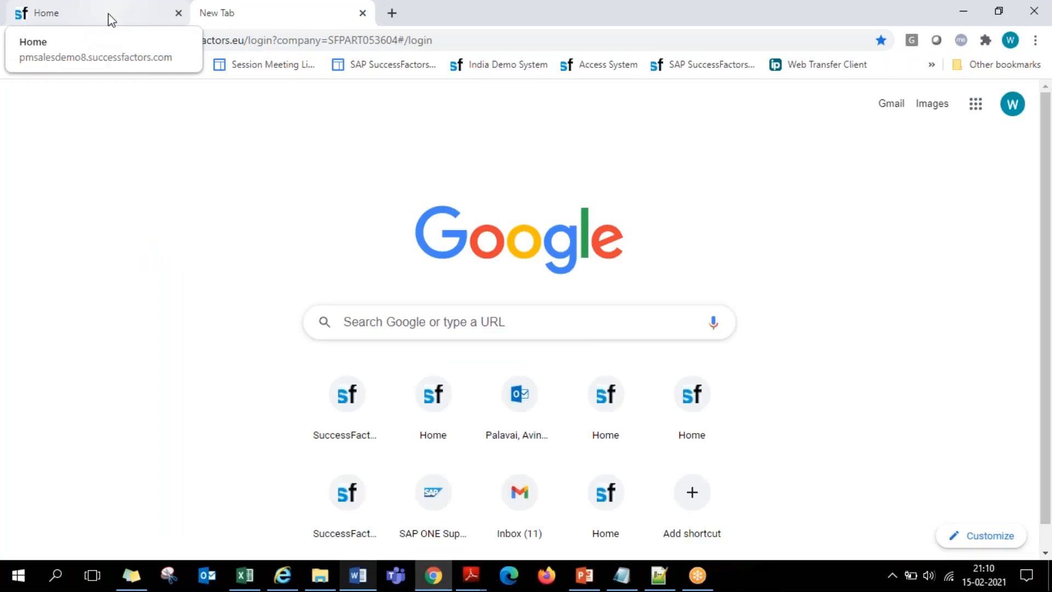
{"action": "key", "text": "Return"}
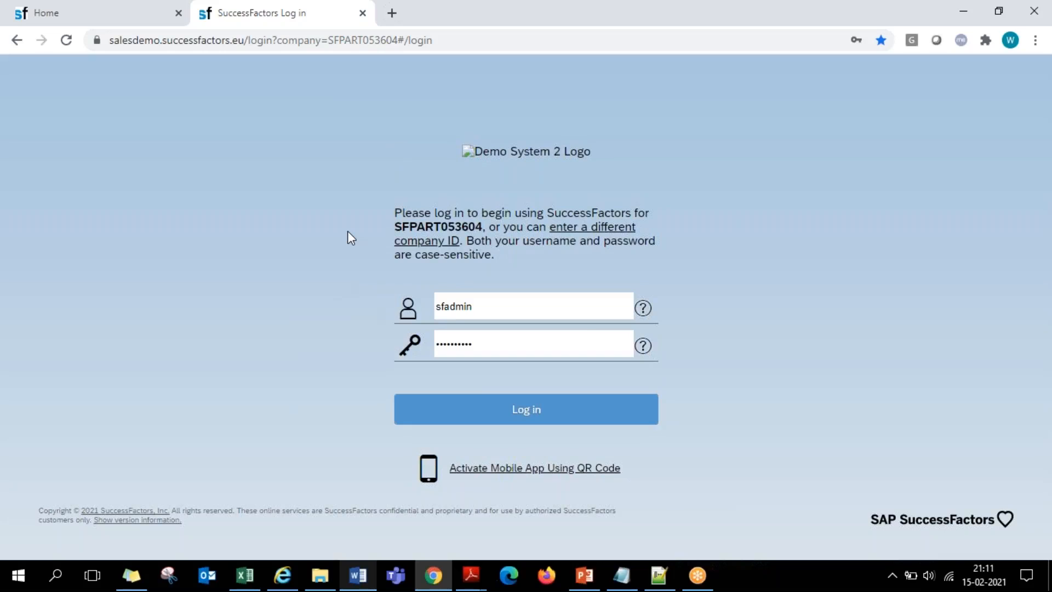
{"action": "left_click", "coordinate": [131, 7]}
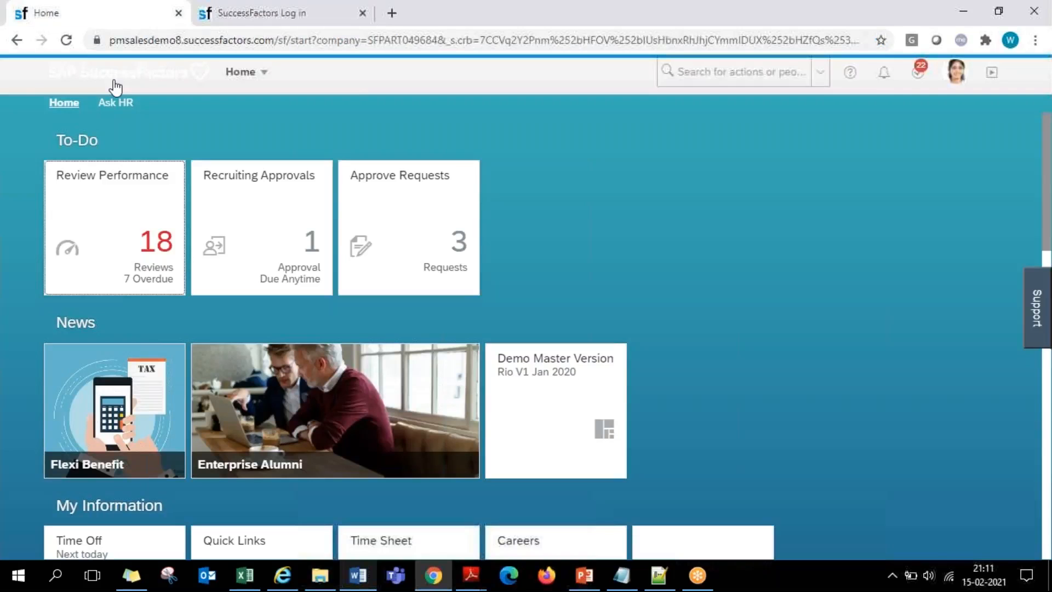
{"action": "right_click", "coordinate": [281, 12]}
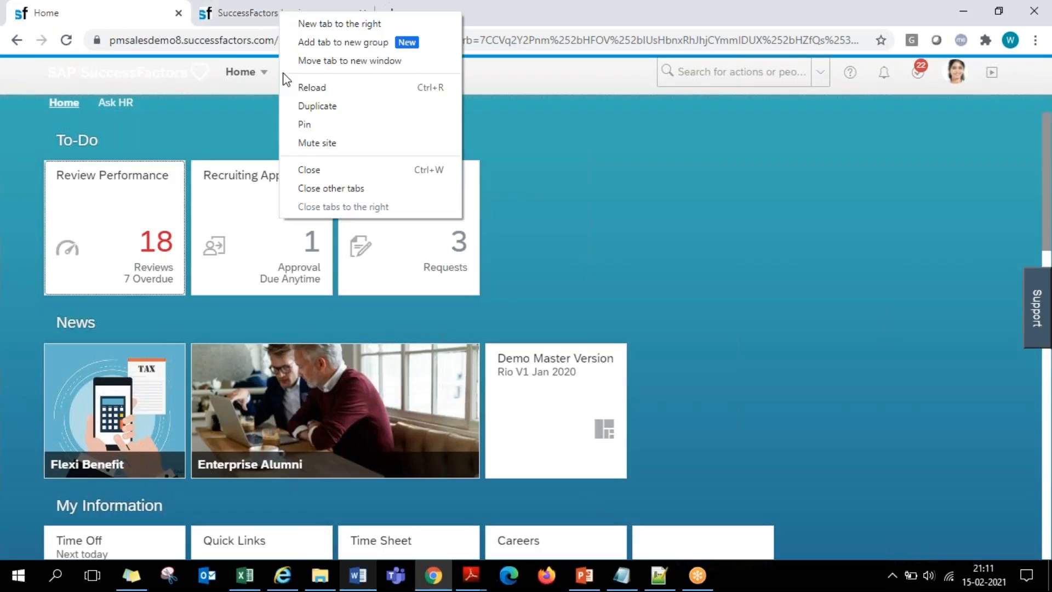
{"action": "left_click", "coordinate": [306, 168]}
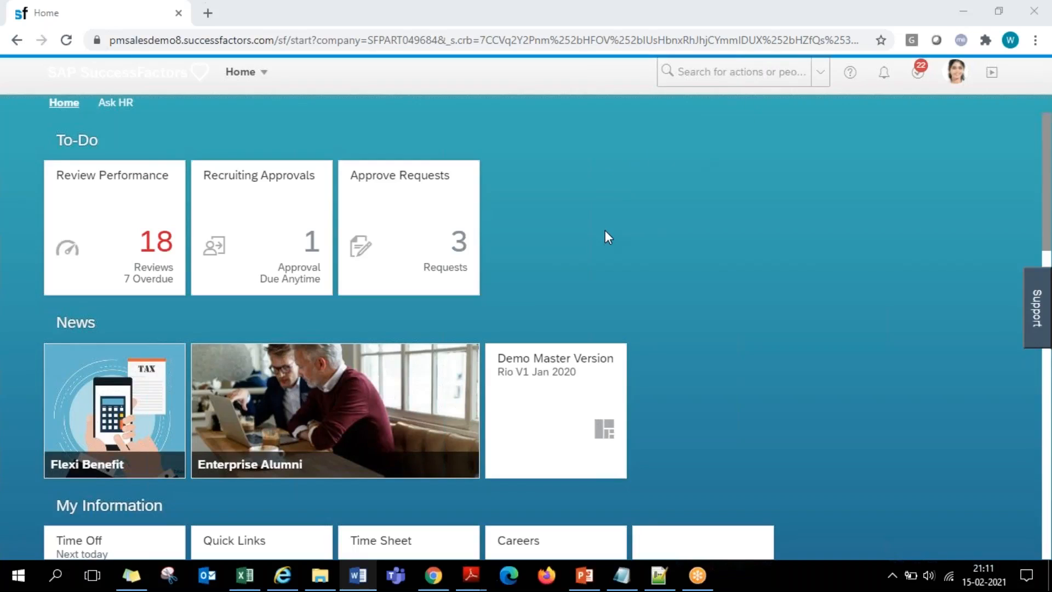
- Switch to Notepad, replace all the text in Test cases.txt with "Tile", and move the note window higher over the home page
{"action": "key", "text": "ctrl+minus"}
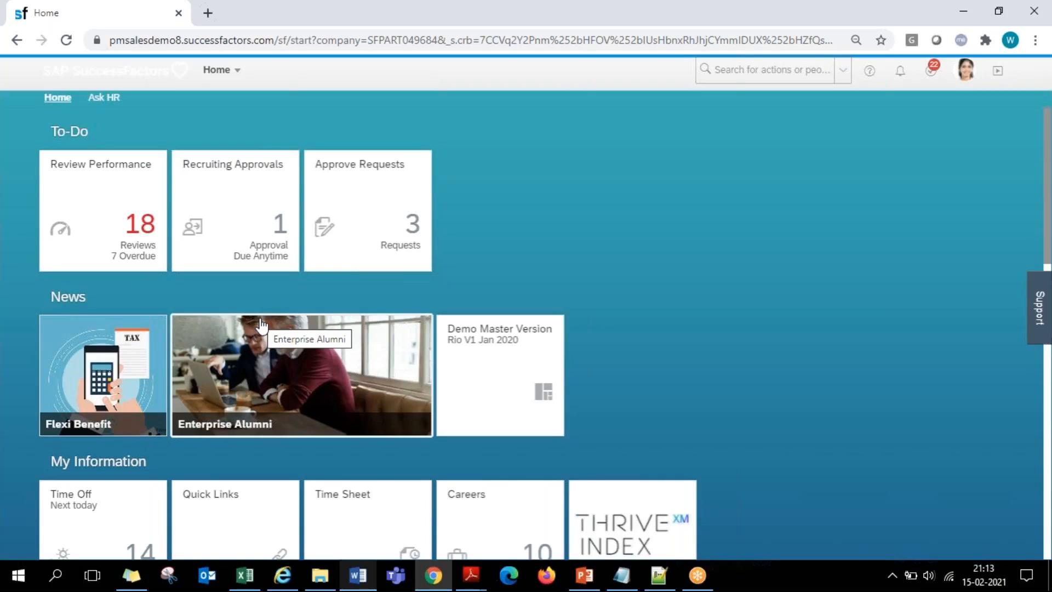
{"action": "left_click", "coordinate": [621, 576]}
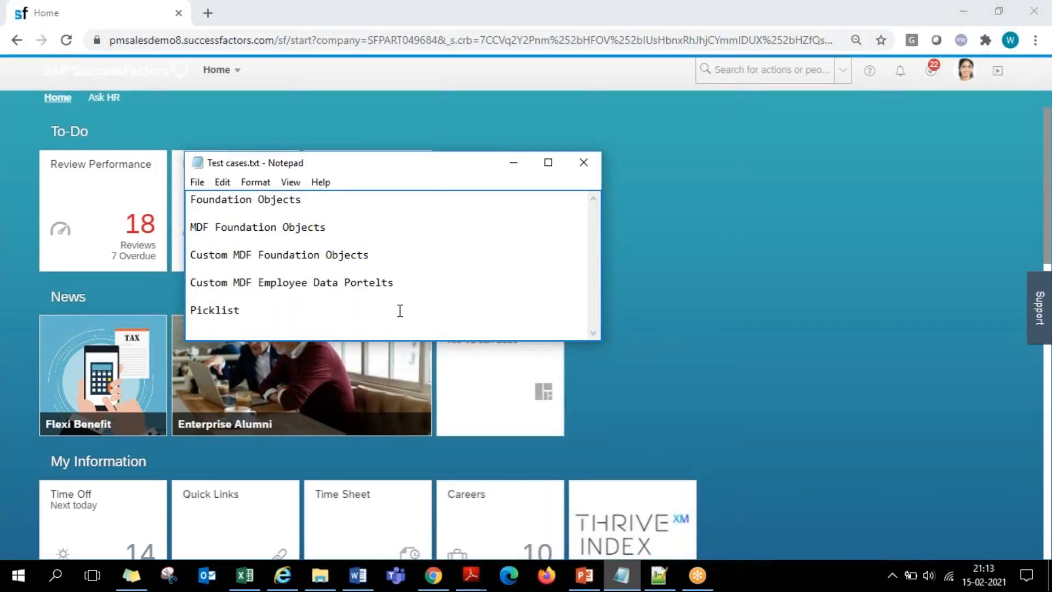
{"action": "key", "text": "ctrl+a"}
{"action": "type", "text": "Tile"}
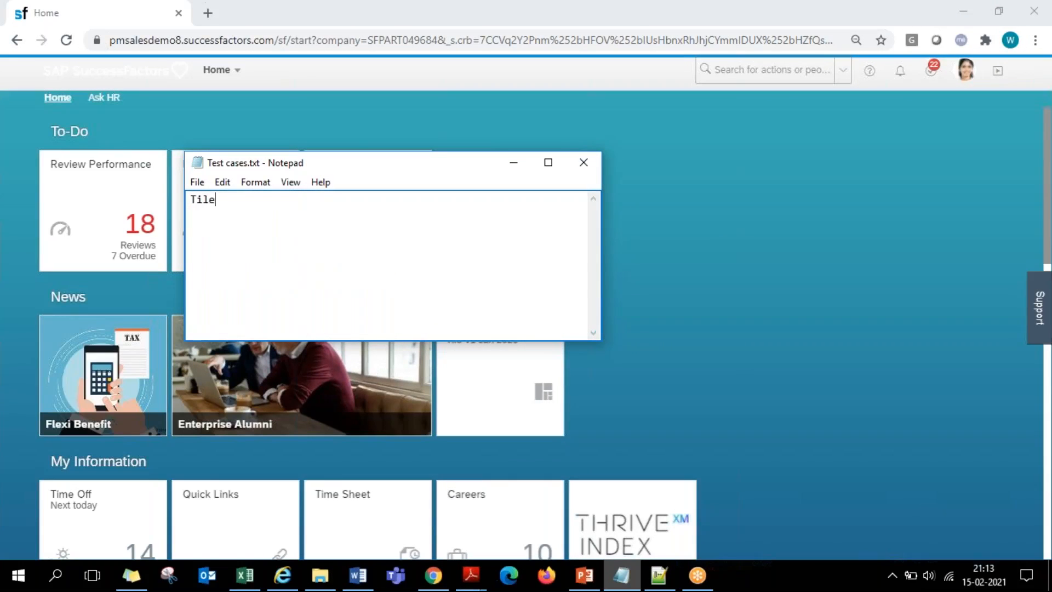
{"action": "left_click_drag", "start_coordinate": [478, 172], "coordinate": [513, 66]}
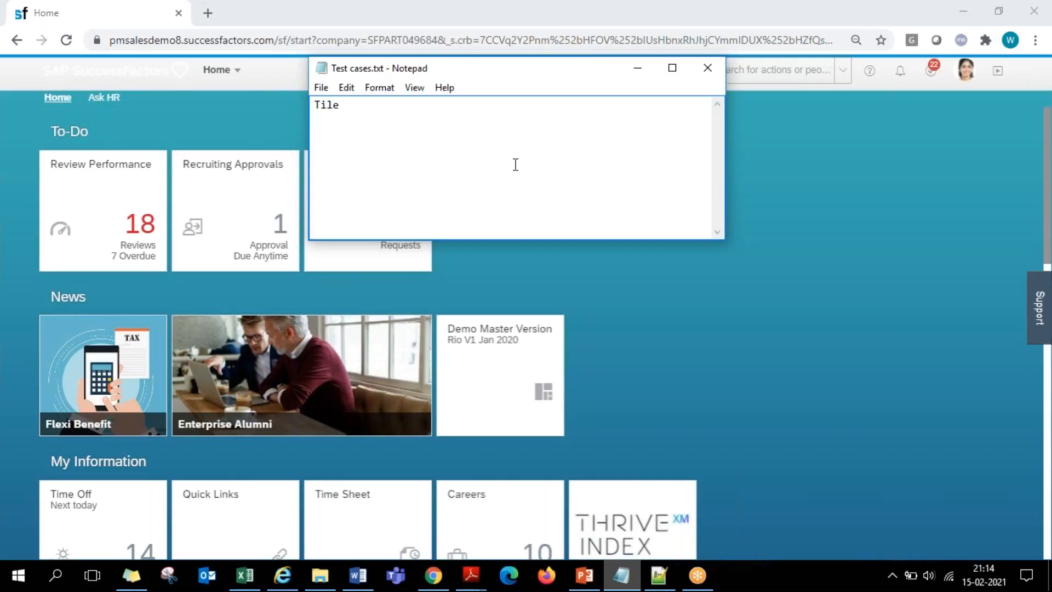
- Return to SuccessFactors in the browser and look through the list of modules offered under Home, leaving it without choosing one
{"action": "left_click", "coordinate": [54, 131]}
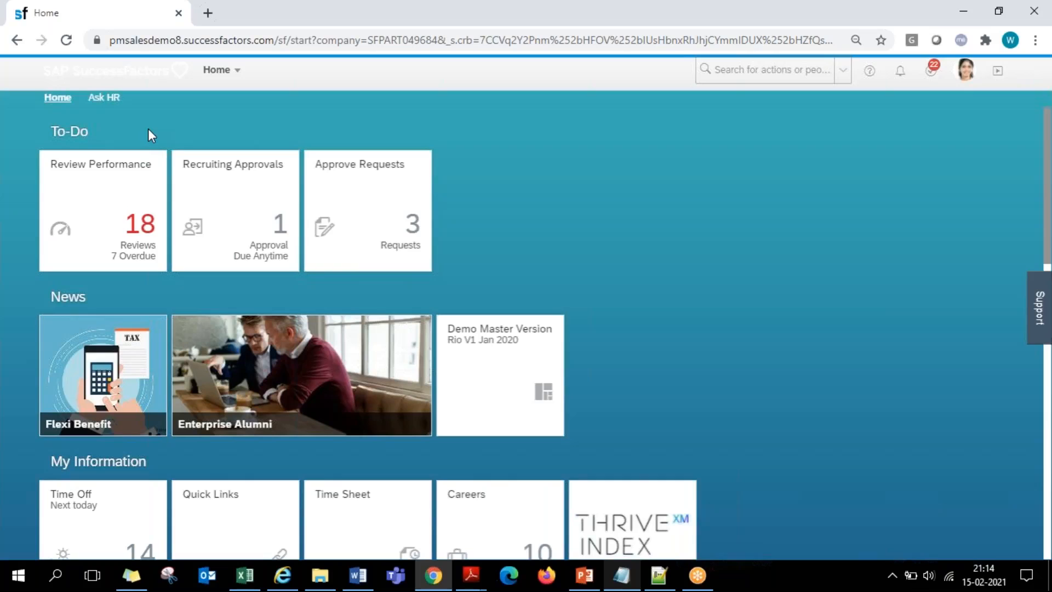
{"action": "left_click", "coordinate": [211, 73]}
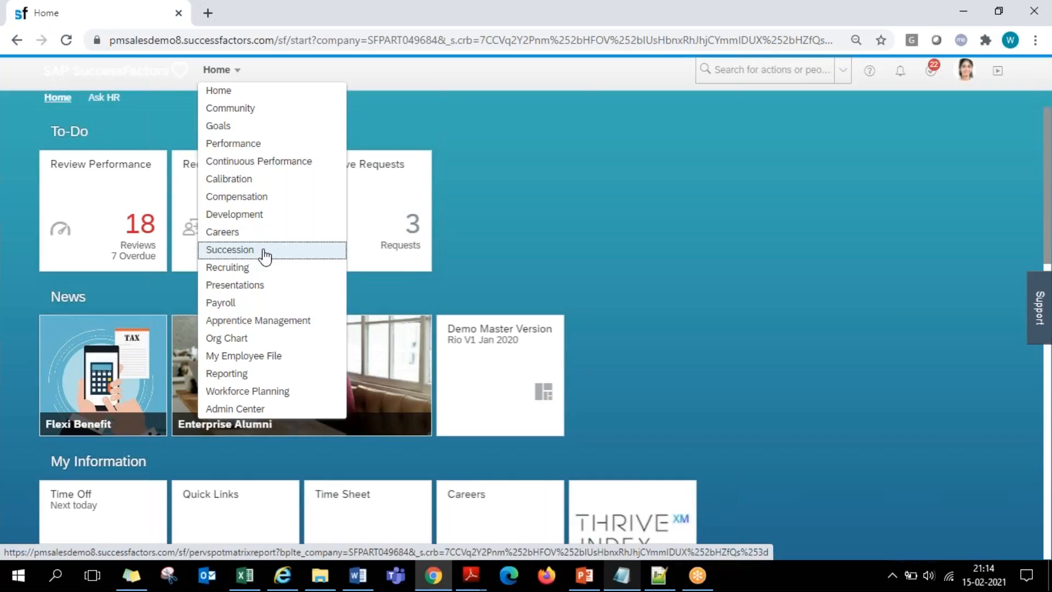
{"action": "left_click", "coordinate": [412, 125]}
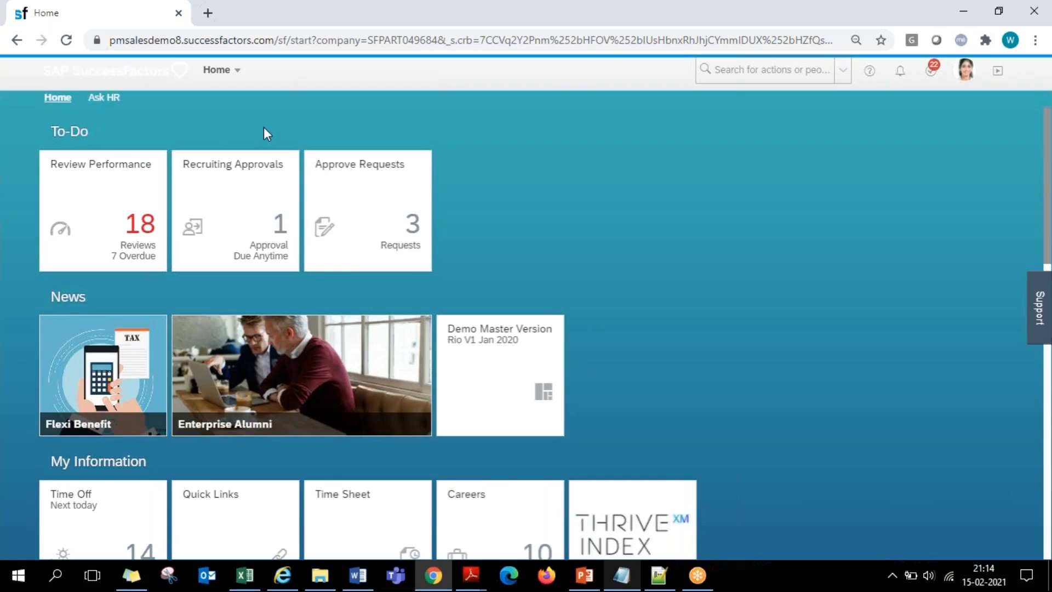
{"action": "left_click", "coordinate": [632, 588]}
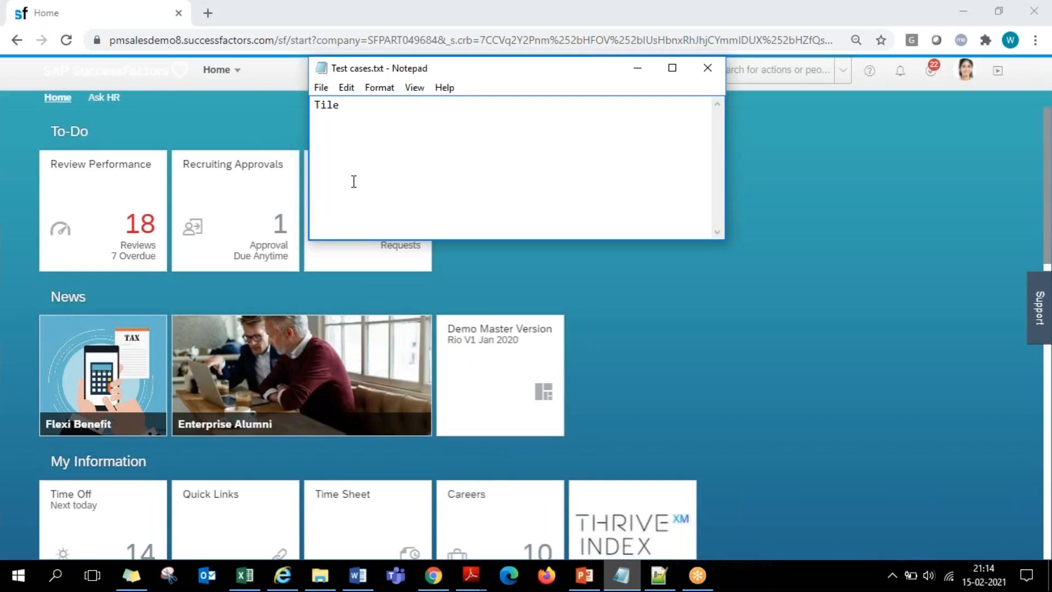
{"action": "key", "text": "ctrl+a"}
{"action": "left_click", "coordinate": [387, 118]}
{"action": "left_click", "coordinate": [220, 119]}
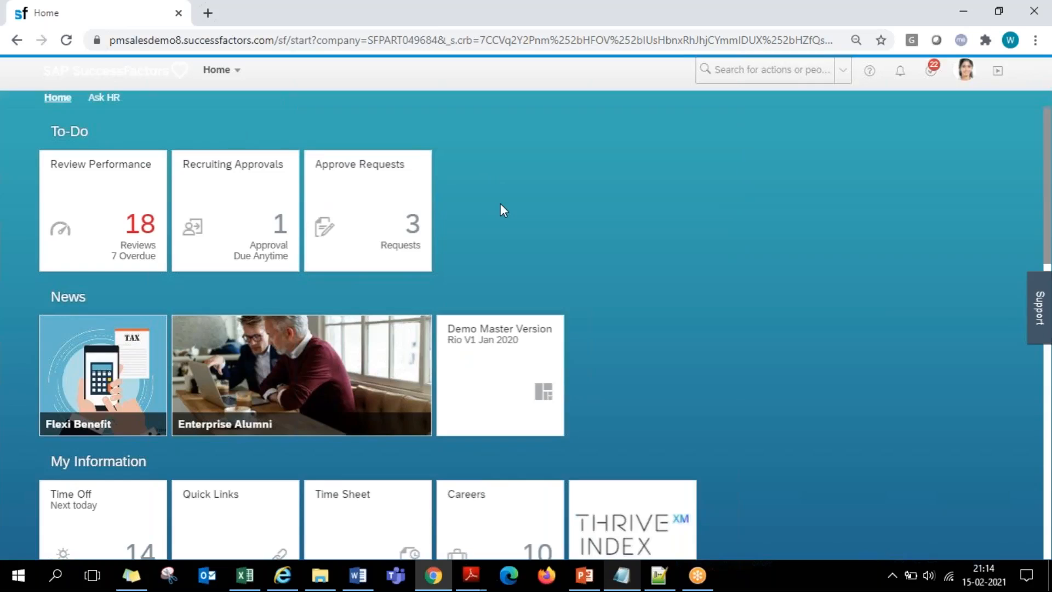
- Examine the tiles in the News, My Information, My Team and My Specialty sections of the home page
{"action": "scroll", "coordinate": [501, 203], "scroll_direction": "down", "scroll_amount": 2}
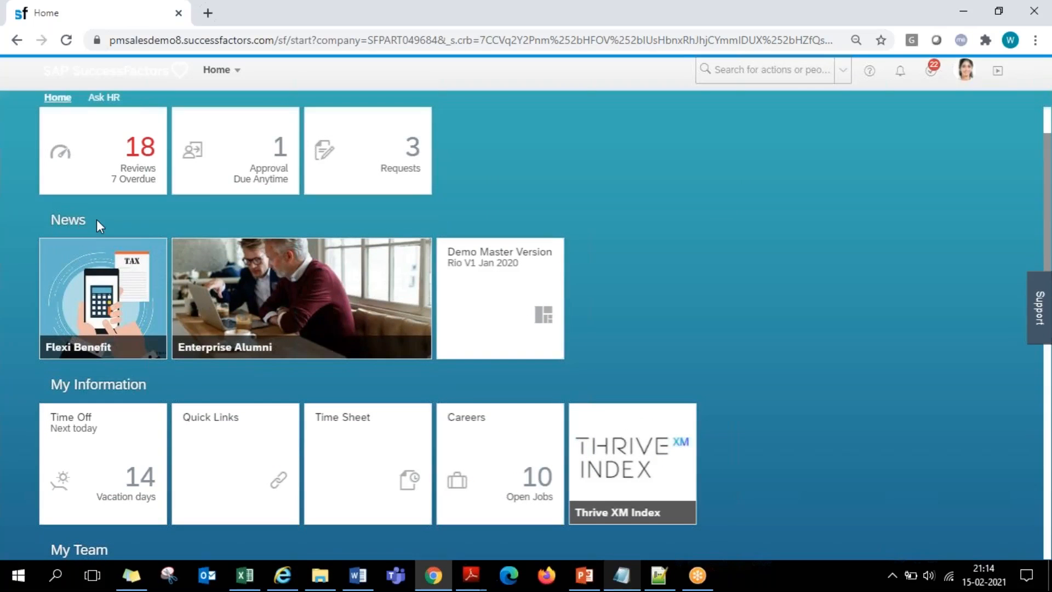
{"action": "scroll", "coordinate": [101, 231], "scroll_direction": "down", "scroll_amount": 5}
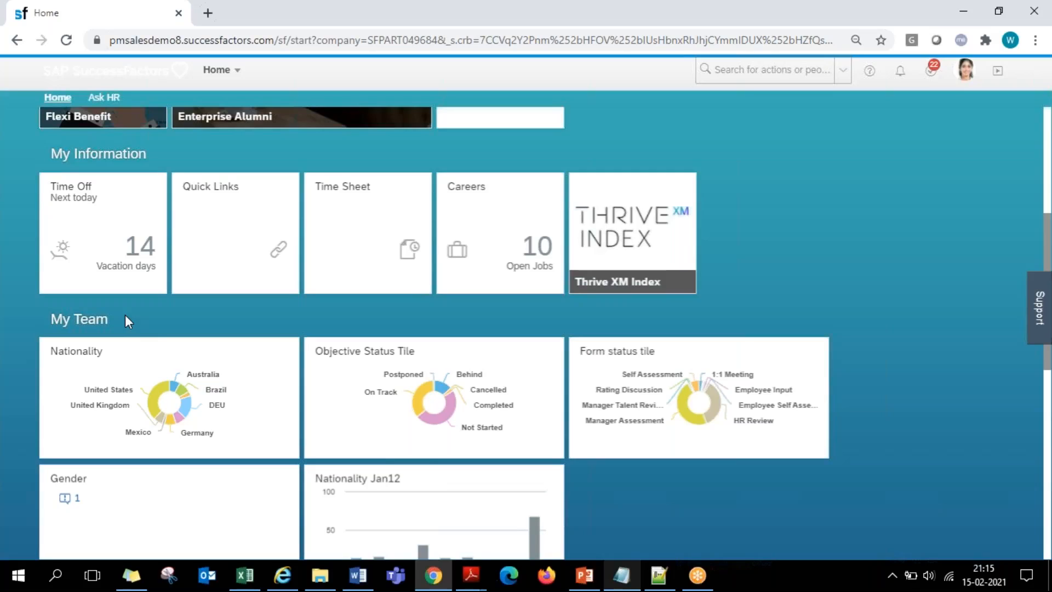
{"action": "scroll", "coordinate": [125, 314], "scroll_direction": "up", "scroll_amount": 2}
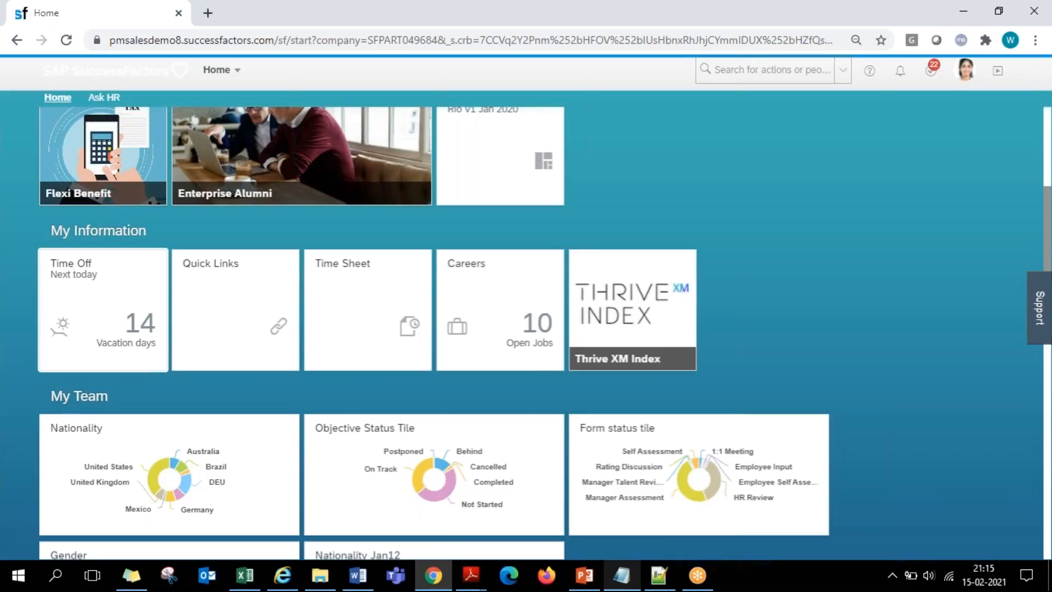
{"action": "scroll", "coordinate": [93, 219], "scroll_direction": "down", "scroll_amount": 1}
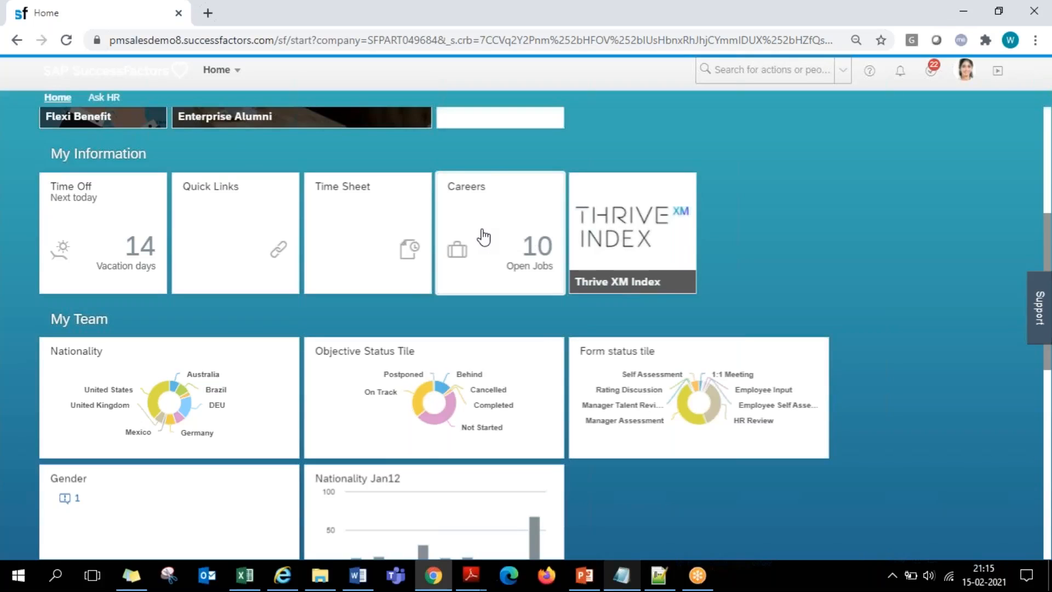
{"action": "scroll", "coordinate": [192, 249], "scroll_direction": "down", "scroll_amount": 3}
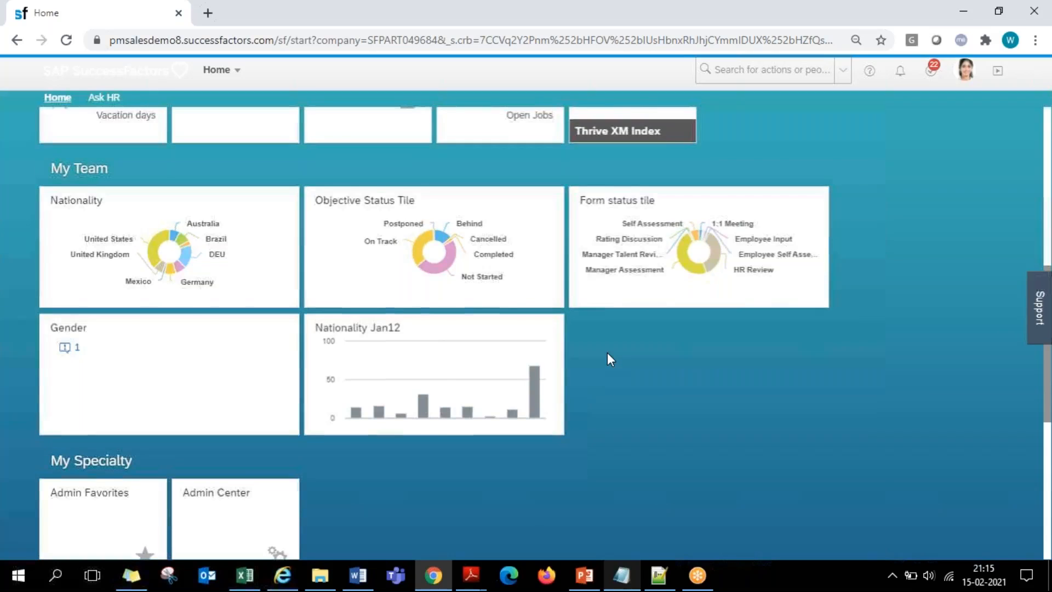
{"action": "scroll", "coordinate": [607, 353], "scroll_direction": "up", "scroll_amount": 5}
{"action": "scroll", "coordinate": [544, 333], "scroll_direction": "up", "scroll_amount": 2}
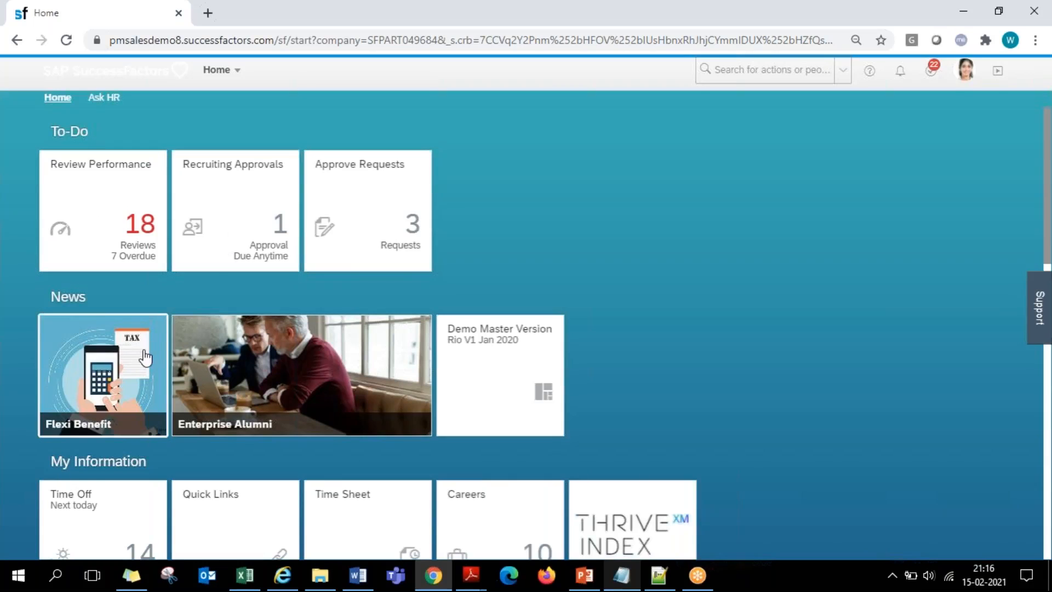
- Reorder the My Information tiles so that Careers comes first and Quick Links follows Time Sheet
{"action": "scroll", "coordinate": [698, 395], "scroll_direction": "down", "scroll_amount": 3}
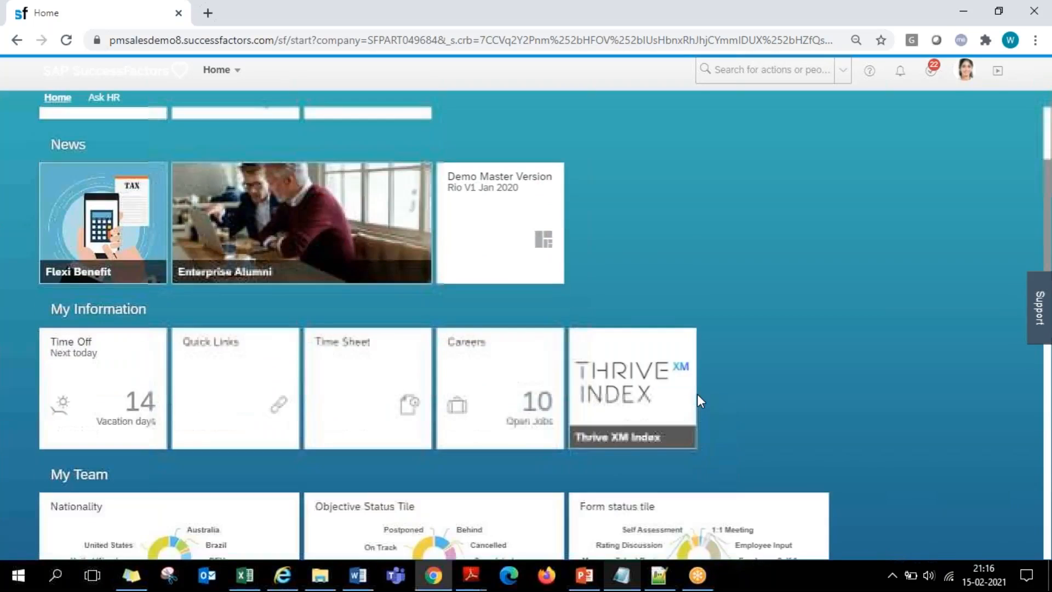
{"action": "scroll", "coordinate": [698, 396], "scroll_direction": "down", "scroll_amount": 1}
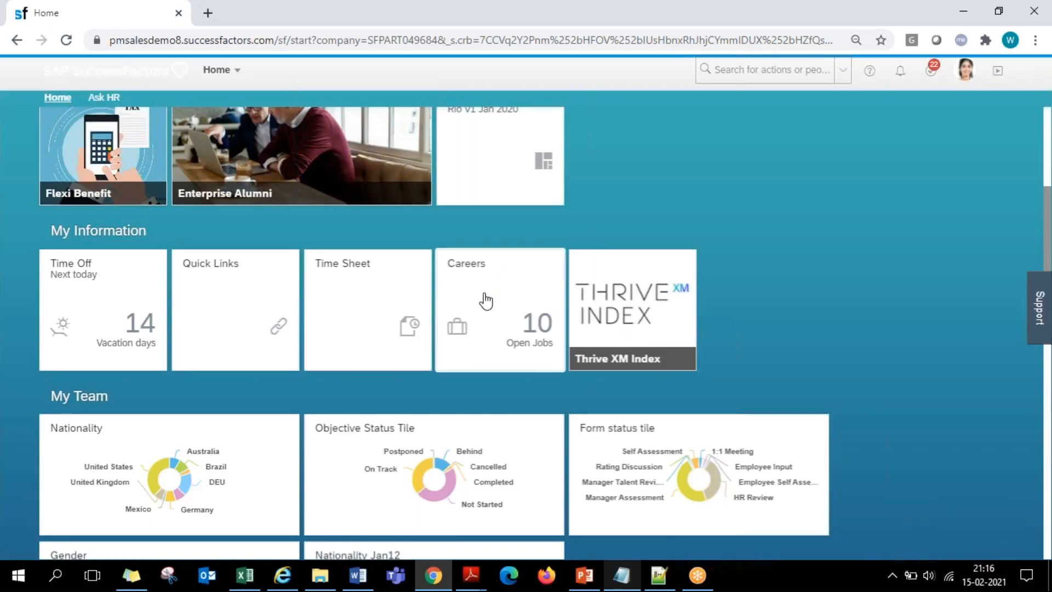
{"action": "left_click_drag", "start_coordinate": [507, 300], "coordinate": [110, 283]}
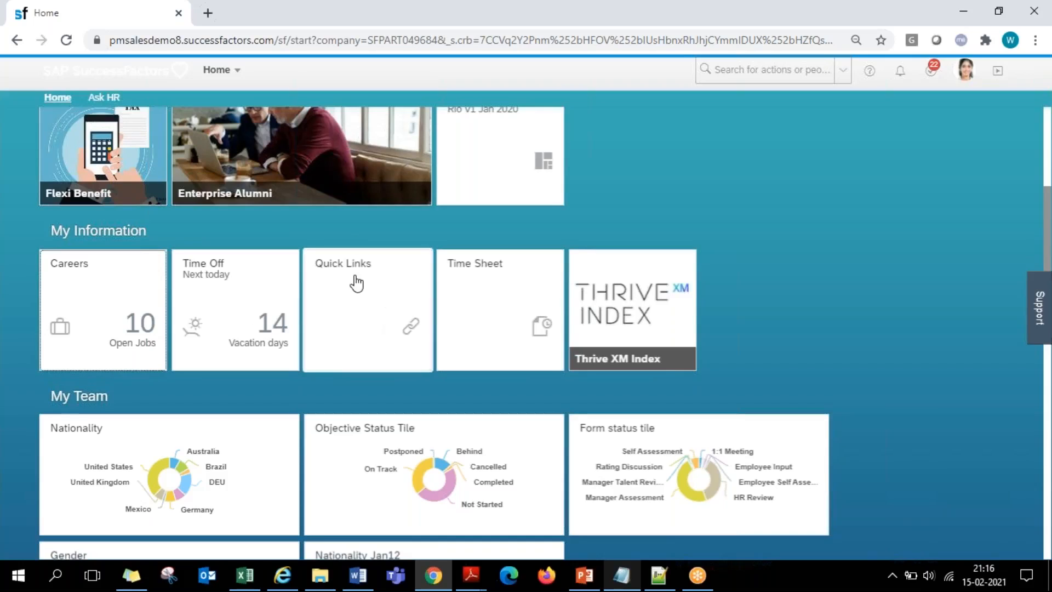
{"action": "left_click_drag", "start_coordinate": [357, 294], "coordinate": [494, 288]}
- Try to move the Thrive XM Index tile out of My Information into the My Team and News sections
{"action": "scroll", "coordinate": [495, 290], "scroll_direction": "down", "scroll_amount": 2}
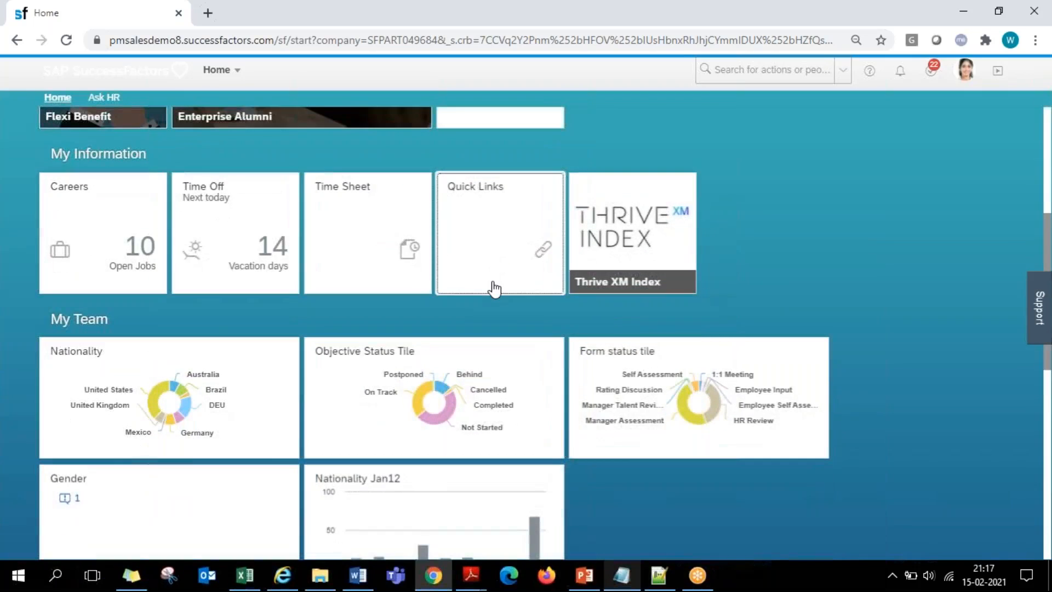
{"action": "scroll", "coordinate": [493, 291], "scroll_direction": "down", "scroll_amount": 1}
{"action": "scroll", "coordinate": [494, 295], "scroll_direction": "up", "scroll_amount": 1}
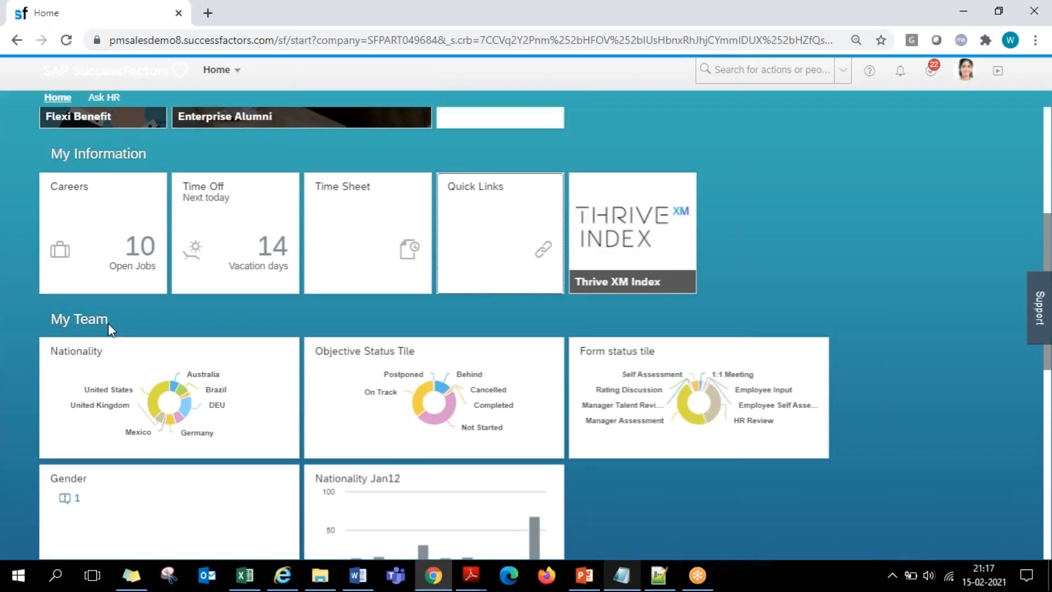
{"action": "left_click_drag", "start_coordinate": [630, 236], "coordinate": [626, 436]}
{"action": "scroll", "coordinate": [619, 484], "scroll_direction": "down", "scroll_amount": 5}
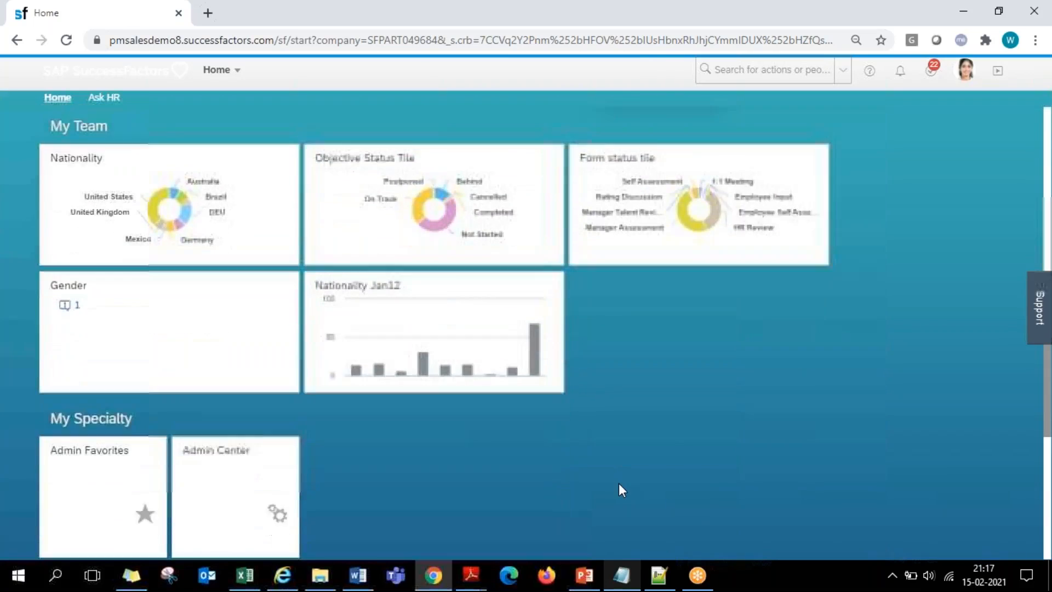
{"action": "scroll", "coordinate": [617, 480], "scroll_direction": "up", "scroll_amount": 4}
{"action": "left_click_drag", "start_coordinate": [603, 175], "coordinate": [644, 507]}
{"action": "scroll", "coordinate": [643, 507], "scroll_direction": "down", "scroll_amount": 2}
{"action": "scroll", "coordinate": [636, 477], "scroll_direction": "up", "scroll_amount": 4}
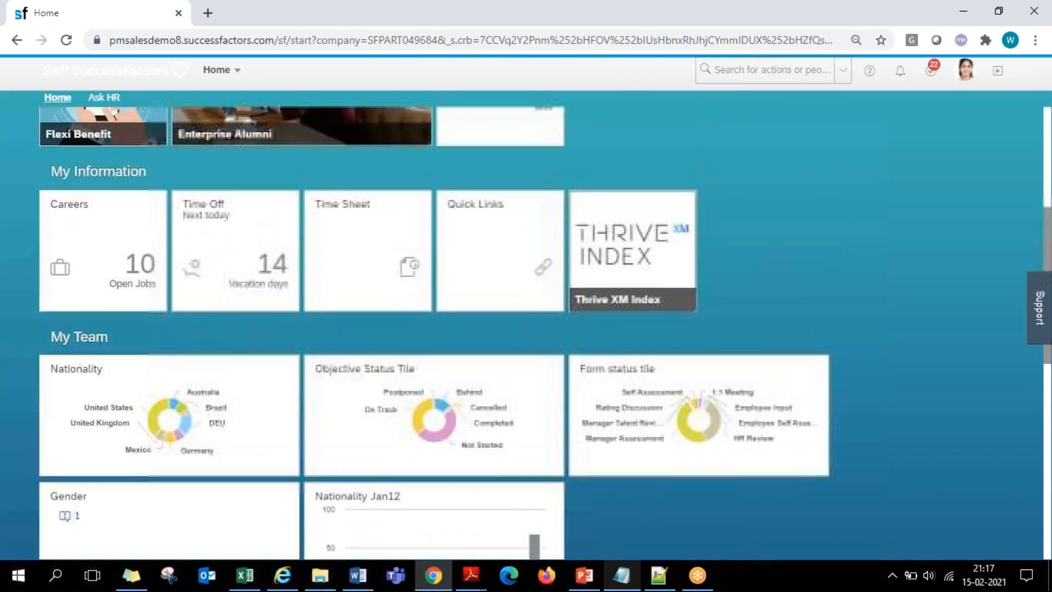
{"action": "left_click_drag", "start_coordinate": [631, 263], "coordinate": [627, 133]}
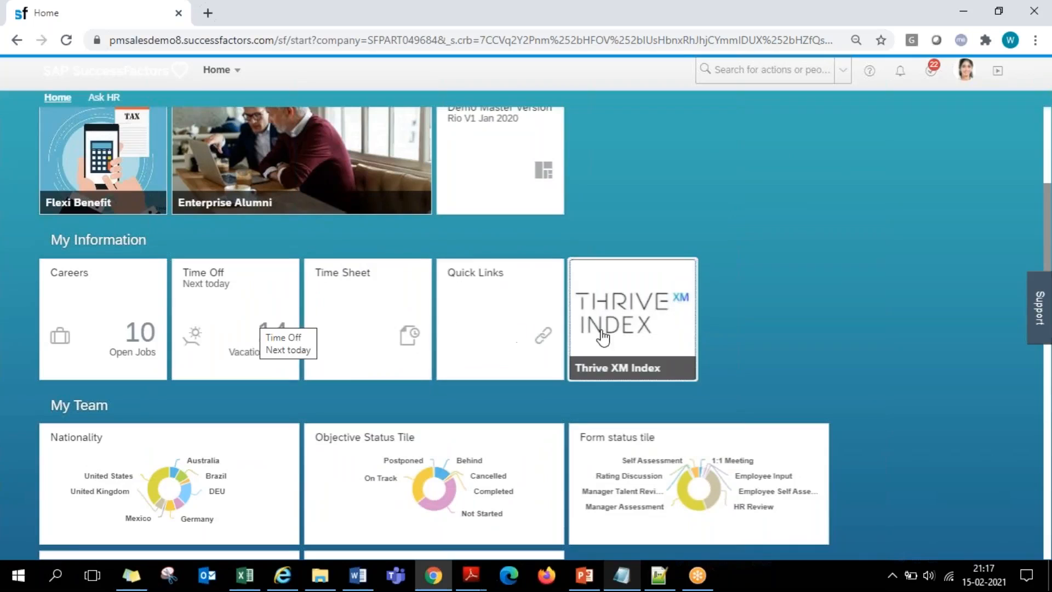
- Place the Thrive XM Index tile second in My Information and the Nationality Jan12 tile second in My Team
{"action": "left_click_drag", "start_coordinate": [596, 339], "coordinate": [333, 325]}
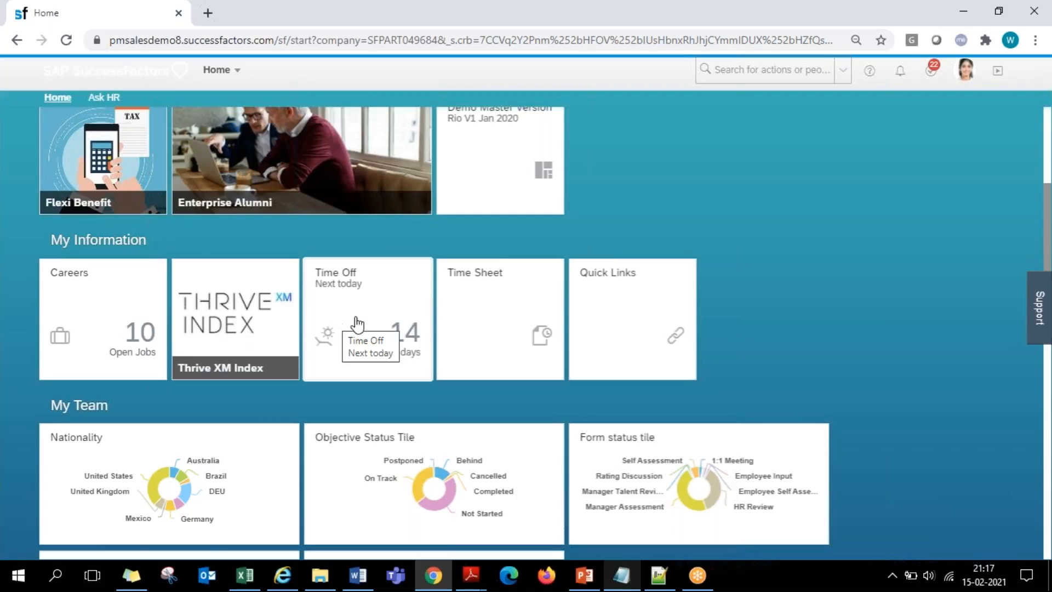
{"action": "scroll", "coordinate": [435, 308], "scroll_direction": "down", "scroll_amount": 3}
{"action": "left_click_drag", "start_coordinate": [438, 403], "coordinate": [437, 289]}
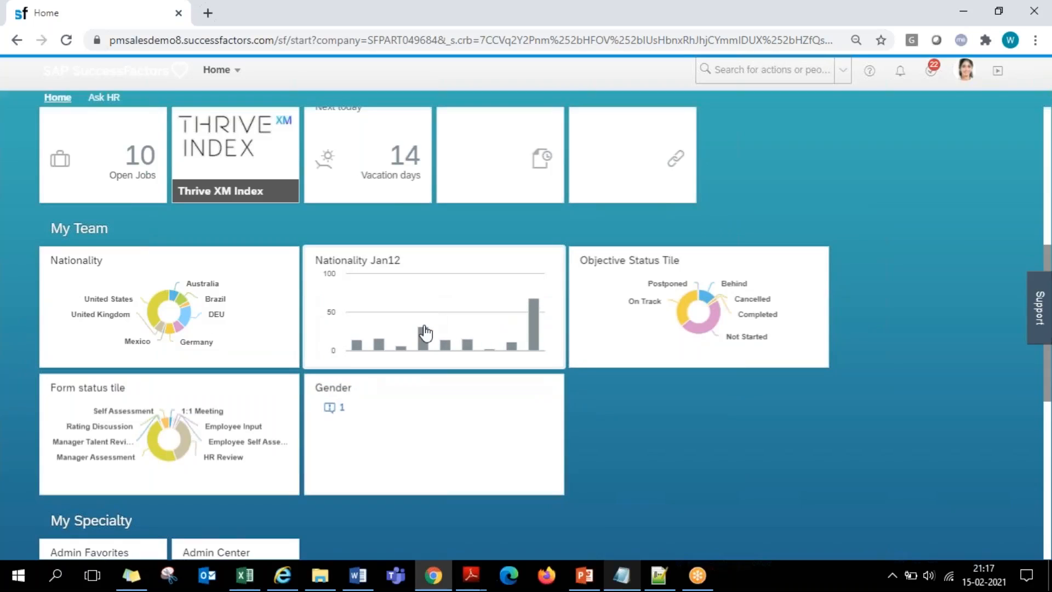
- Open the home page in a second browser tab and bring up its Personalize Homepage tile catalog there
{"action": "scroll", "coordinate": [425, 335], "scroll_direction": "up", "scroll_amount": 5}
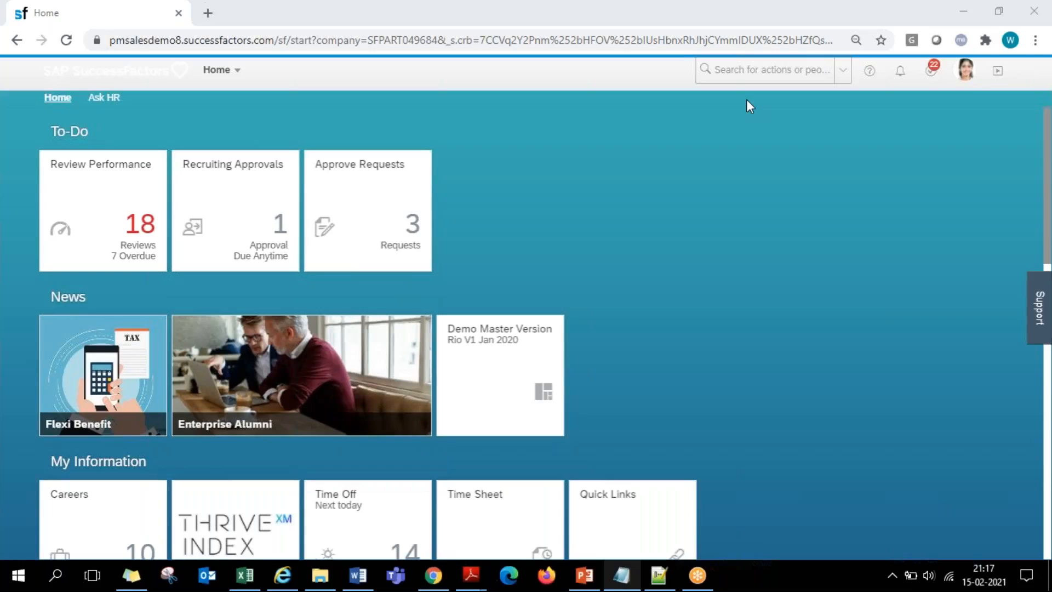
{"action": "left_click", "coordinate": [968, 78]}
{"action": "left_click", "coordinate": [966, 79]}
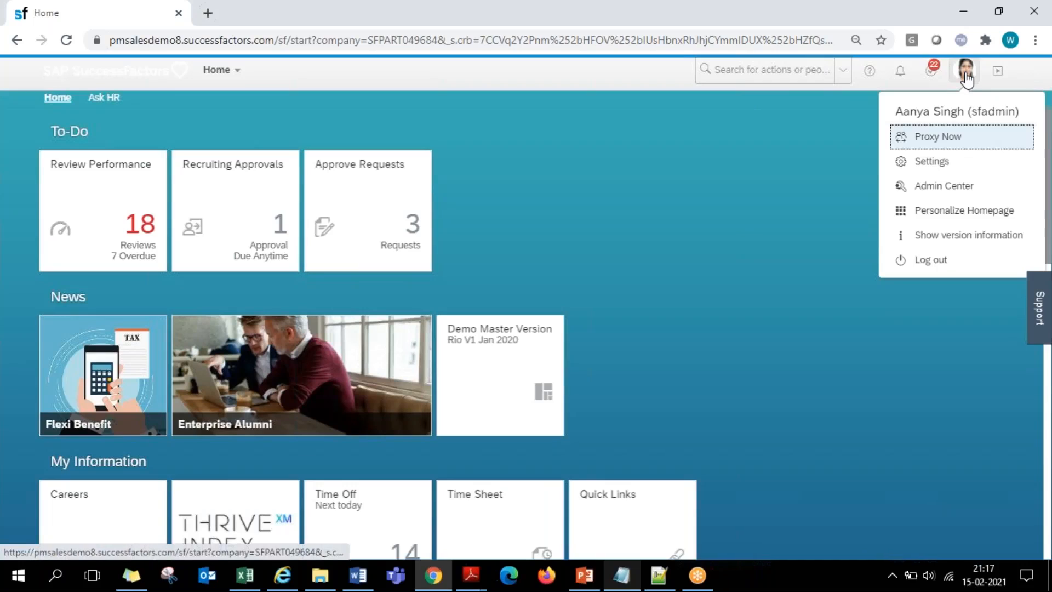
{"action": "right_click", "coordinate": [938, 218]}
{"action": "left_click", "coordinate": [933, 223]}
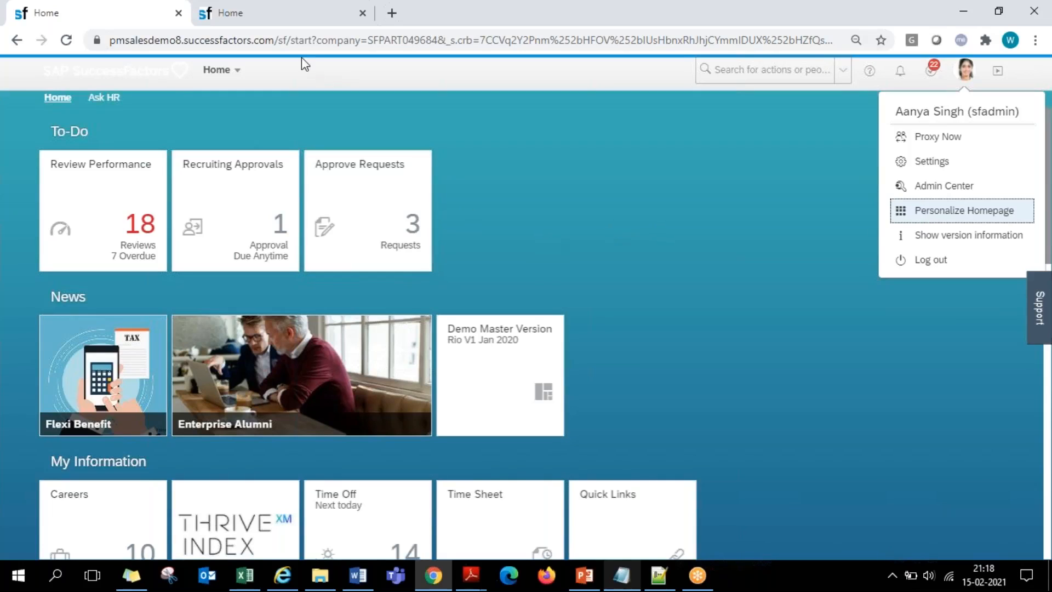
{"action": "left_click", "coordinate": [267, 20]}
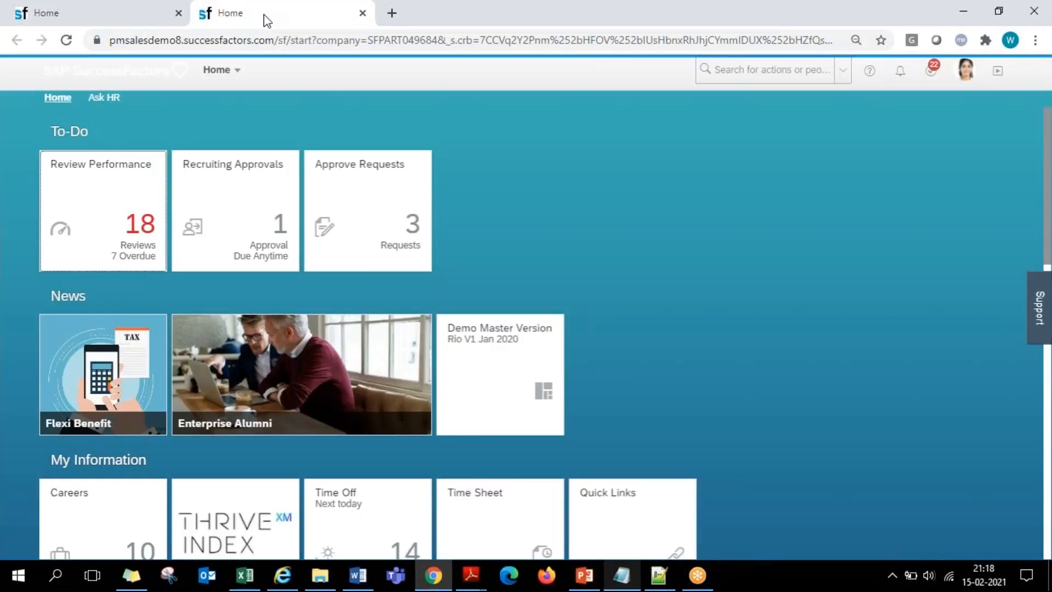
{"action": "left_click", "coordinate": [965, 70]}
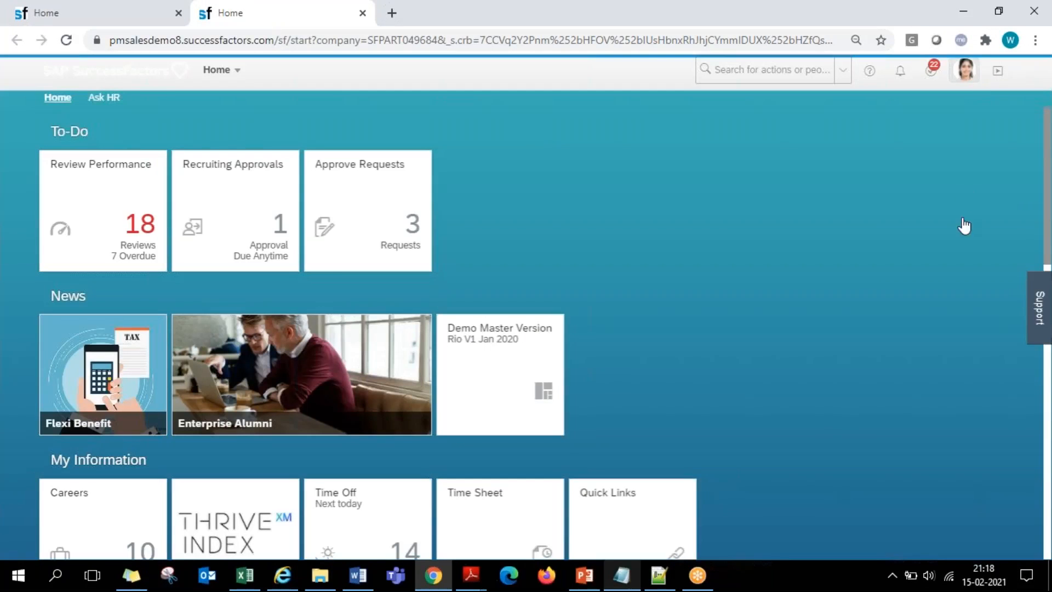
{"action": "left_click", "coordinate": [953, 211]}
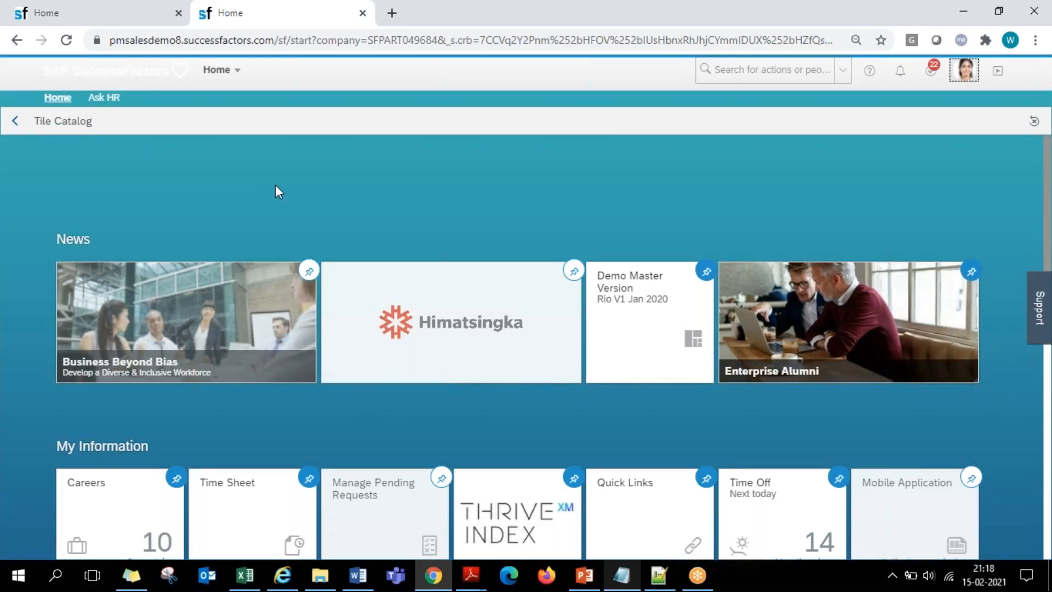
- Add the Manage Pending Requests tile to the My Information group and remove the Thrive XM Index tile from it
{"action": "scroll", "coordinate": [275, 185], "scroll_direction": "down", "scroll_amount": 1}
{"action": "scroll", "coordinate": [275, 185], "scroll_direction": "down", "scroll_amount": 3}
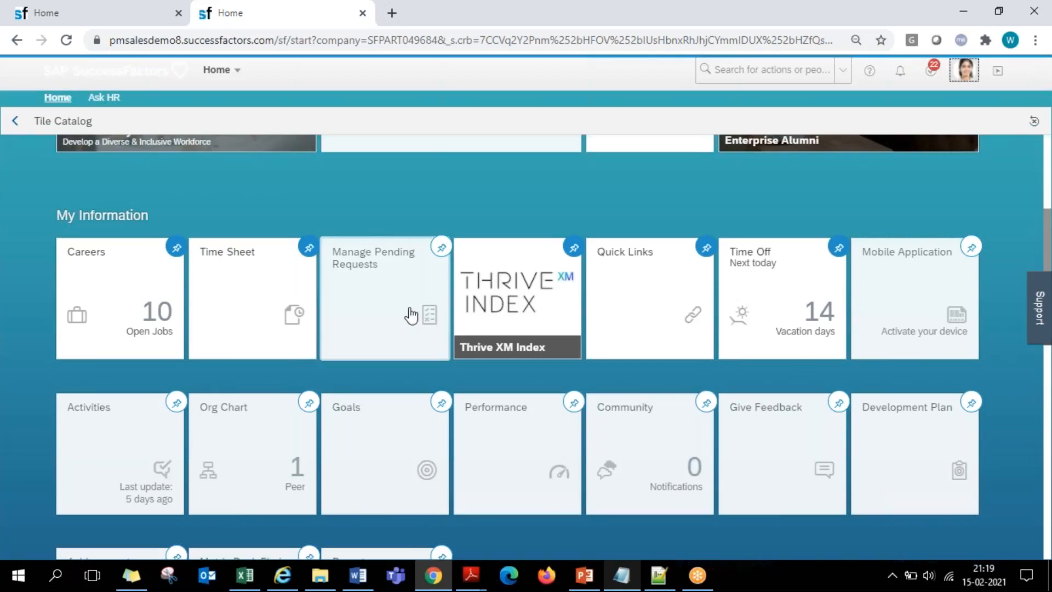
{"action": "left_click", "coordinate": [442, 247]}
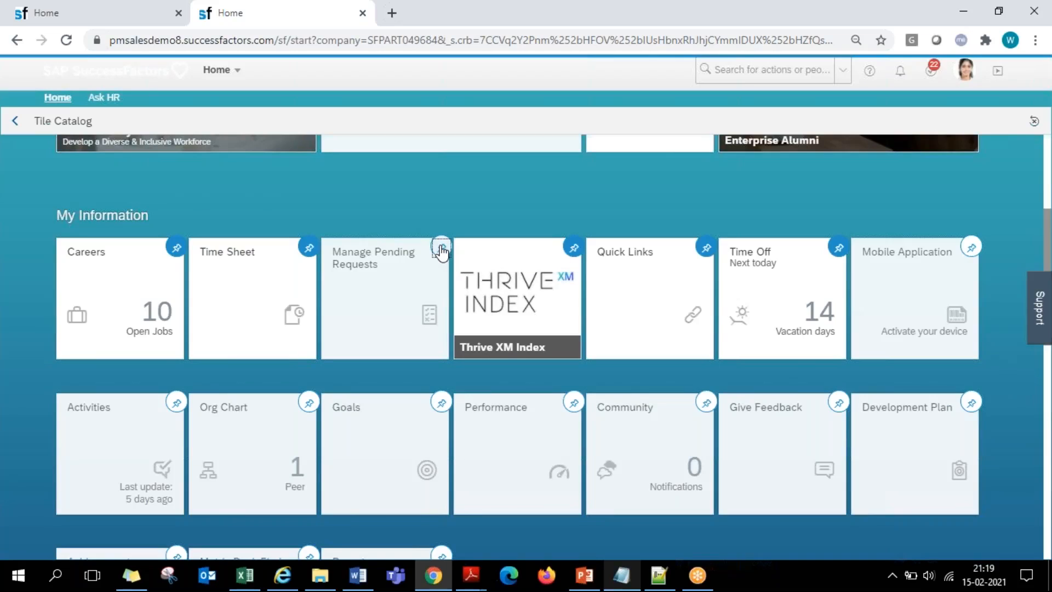
{"action": "left_click", "coordinate": [573, 251]}
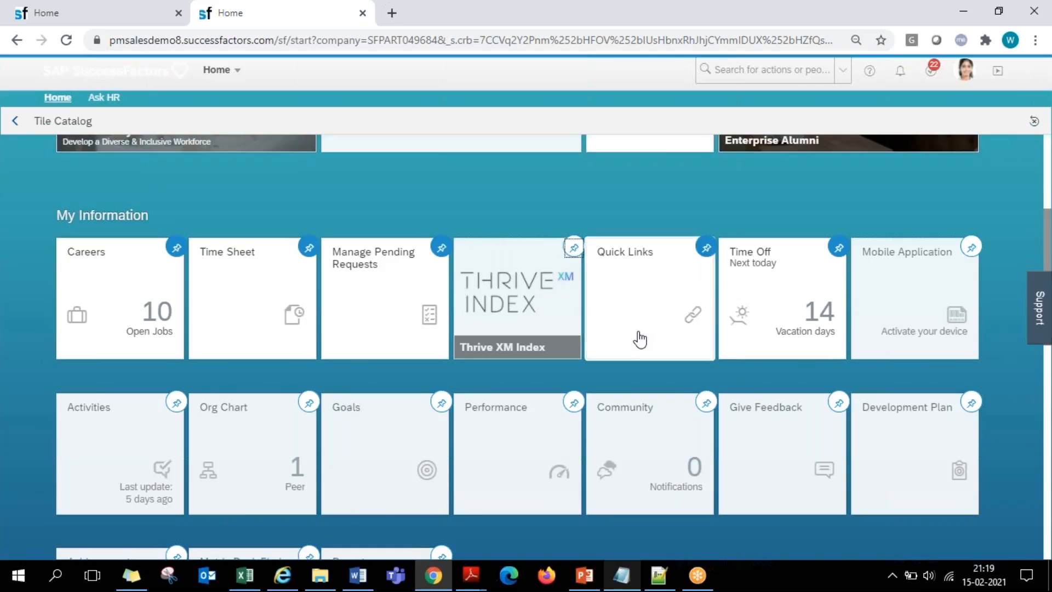
- Reload the home page in the first browser tab and check its My Information tiles against the tile catalog
{"action": "scroll", "coordinate": [636, 336], "scroll_direction": "down", "scroll_amount": 3}
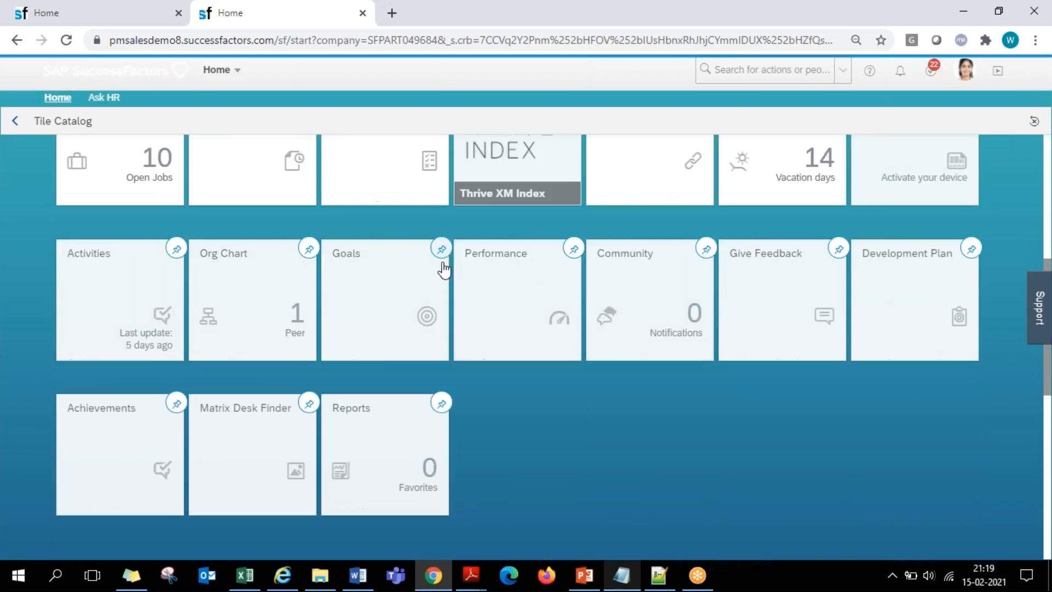
{"action": "left_click", "coordinate": [105, 11]}
{"action": "left_click", "coordinate": [686, 283]}
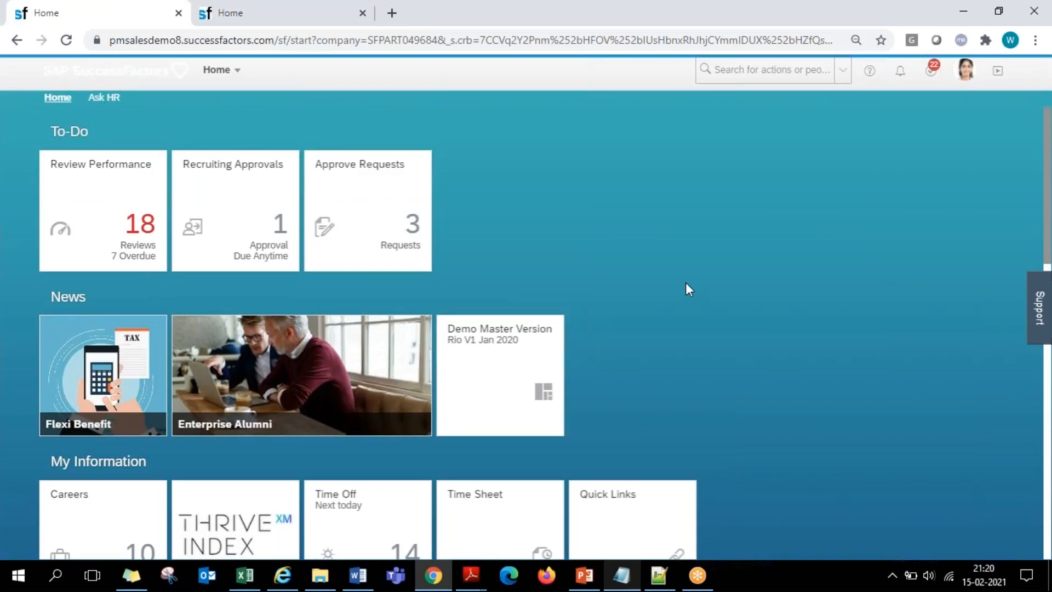
{"action": "left_click", "coordinate": [271, 14]}
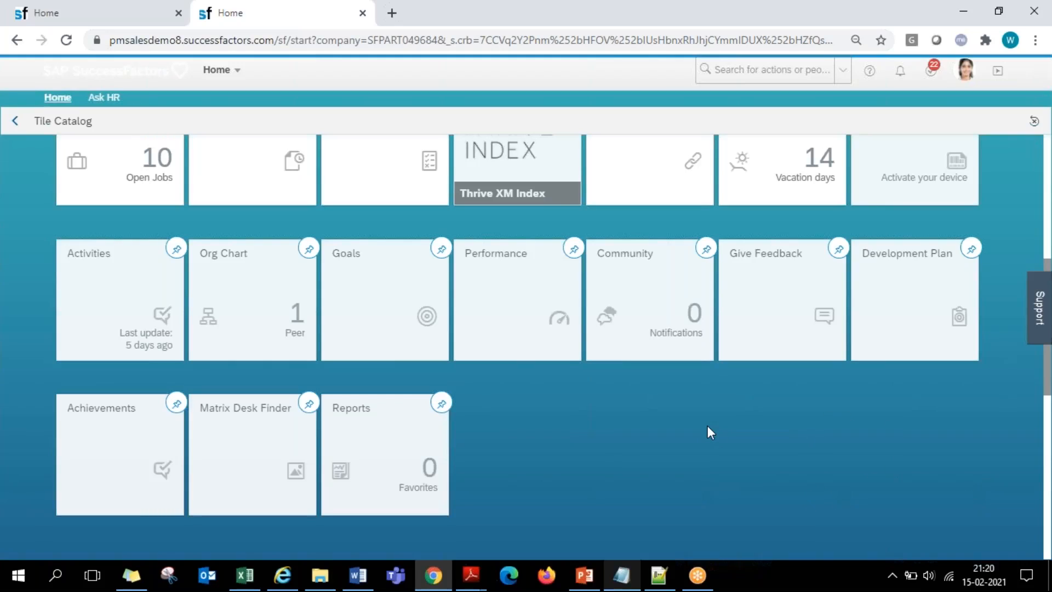
{"action": "scroll", "coordinate": [708, 429], "scroll_direction": "up", "scroll_amount": 2}
{"action": "left_click", "coordinate": [126, 20]}
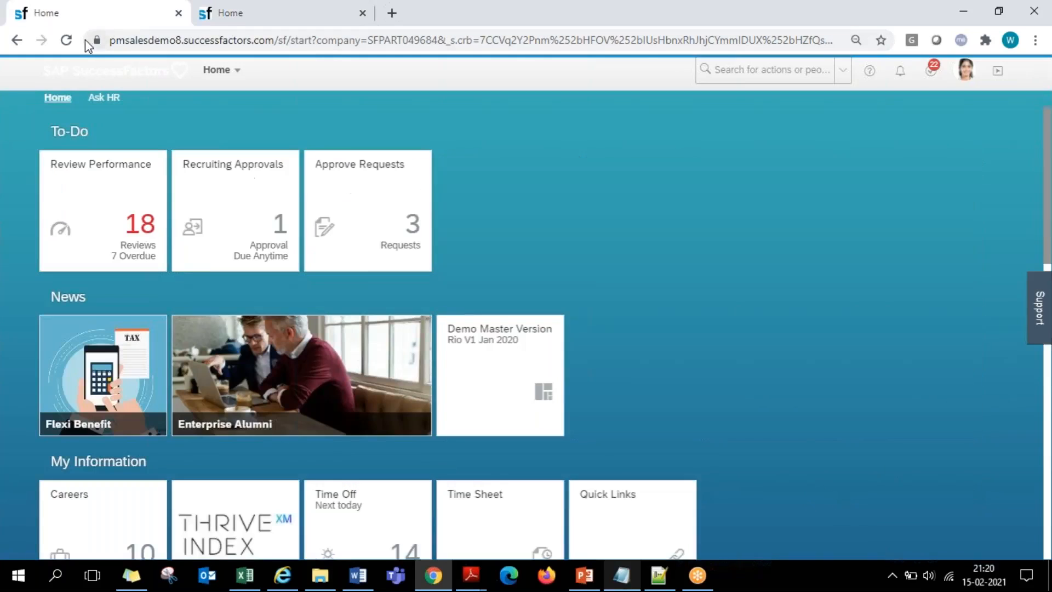
{"action": "left_click", "coordinate": [65, 40]}
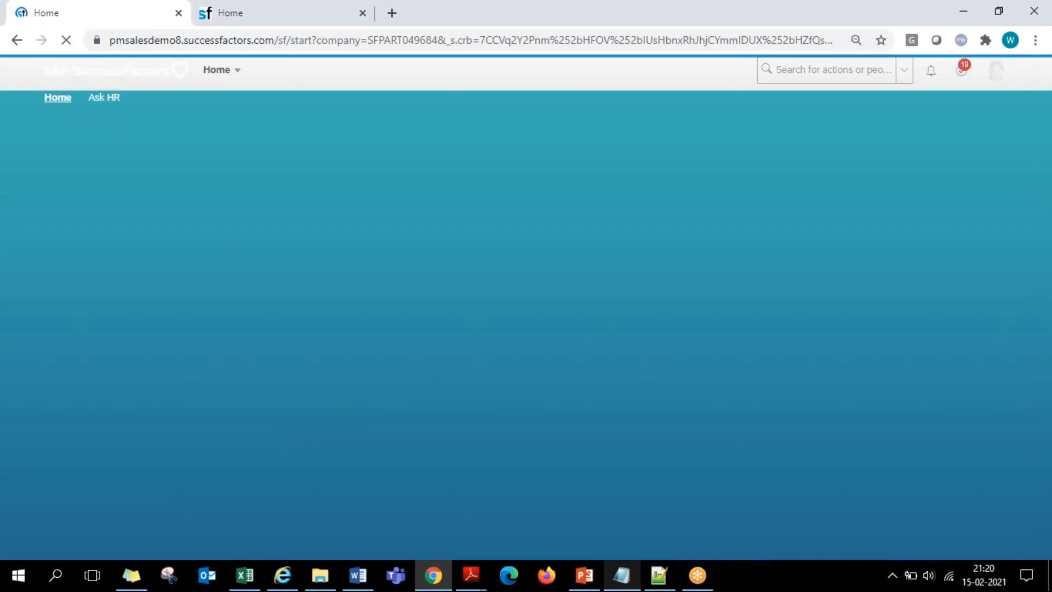
{"action": "scroll", "coordinate": [702, 327], "scroll_direction": "down", "scroll_amount": 2}
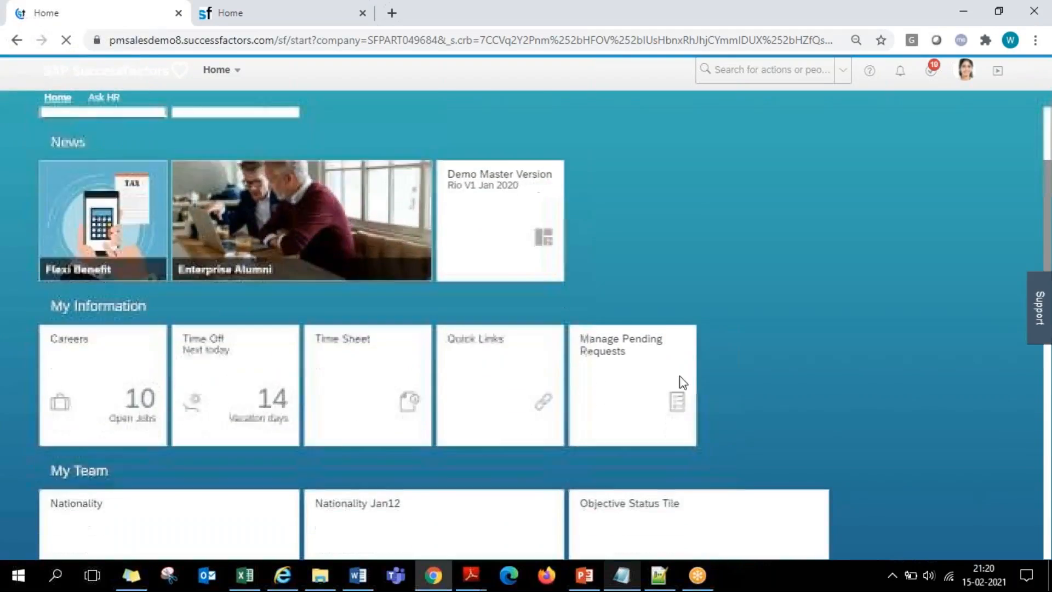
{"action": "scroll", "coordinate": [624, 421], "scroll_direction": "down", "scroll_amount": 1}
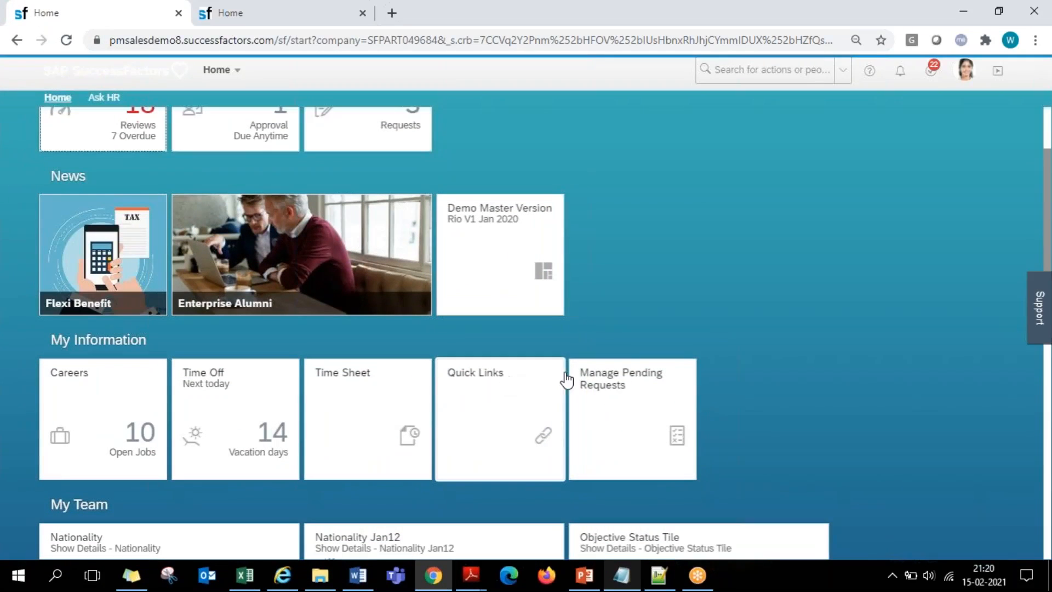
- Place the Manage Pending Requests tile second in My Information, directly after Careers, on the home page
{"action": "left_click", "coordinate": [222, 18]}
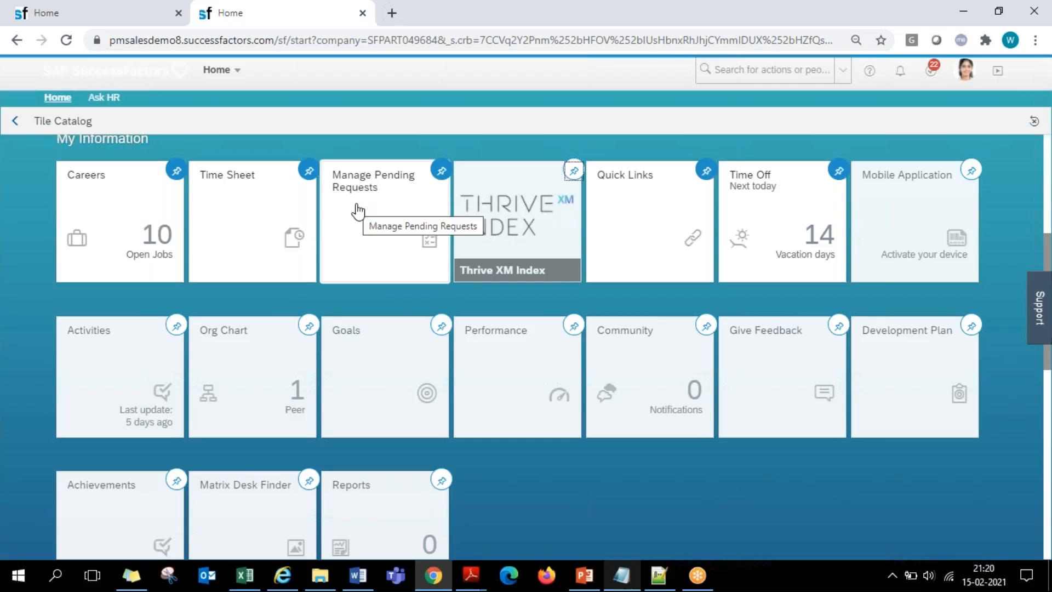
{"action": "left_click", "coordinate": [131, 17]}
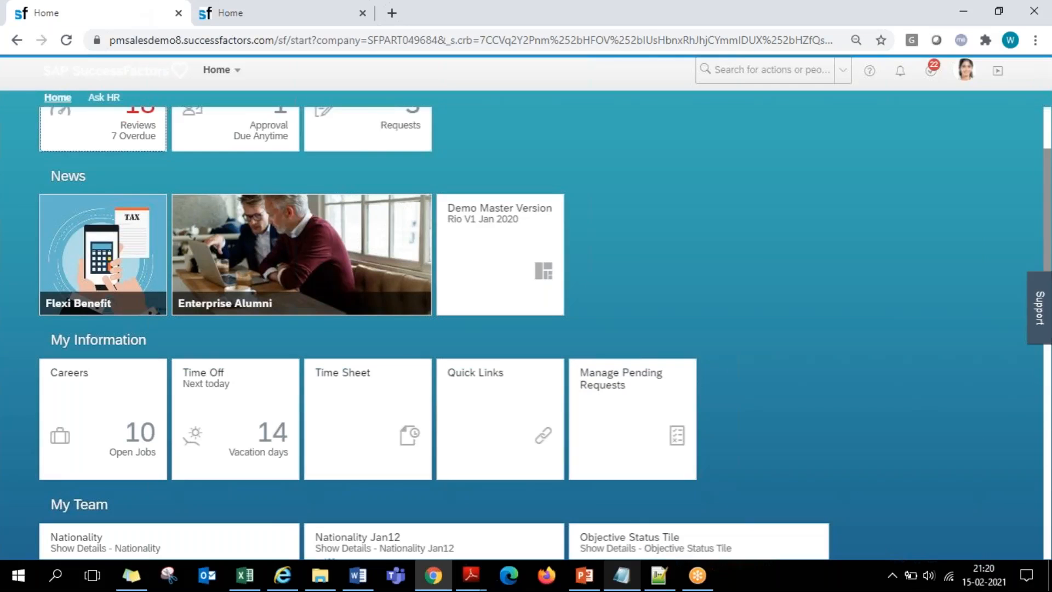
{"action": "scroll", "coordinate": [633, 179], "scroll_direction": "up", "scroll_amount": 2}
{"action": "scroll", "coordinate": [632, 183], "scroll_direction": "down", "scroll_amount": 3}
{"action": "left_click_drag", "start_coordinate": [606, 312], "coordinate": [323, 313]}
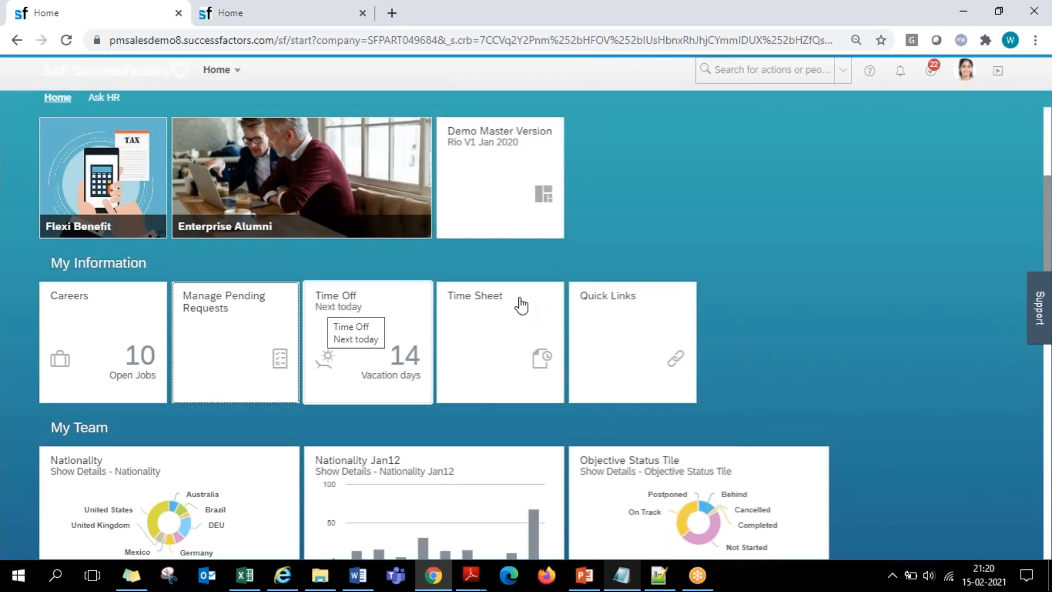
- Duplicate the tile catalog's browser tab and open Manage Home Page in the copy by searching for "home page"
{"action": "left_click", "coordinate": [279, 13]}
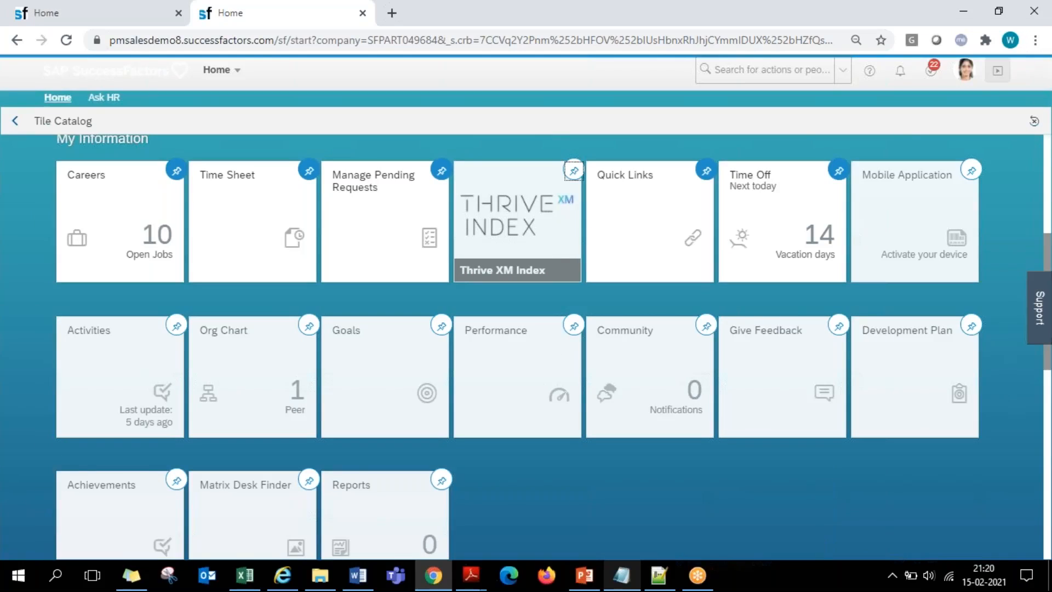
{"action": "left_click", "coordinate": [965, 70]}
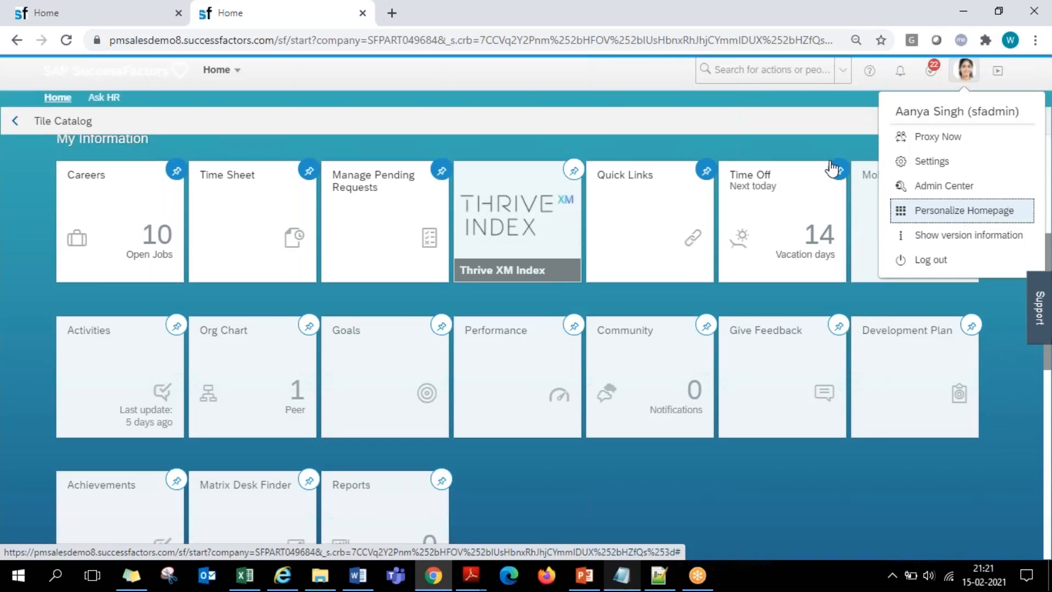
{"action": "right_click", "coordinate": [271, 14]}
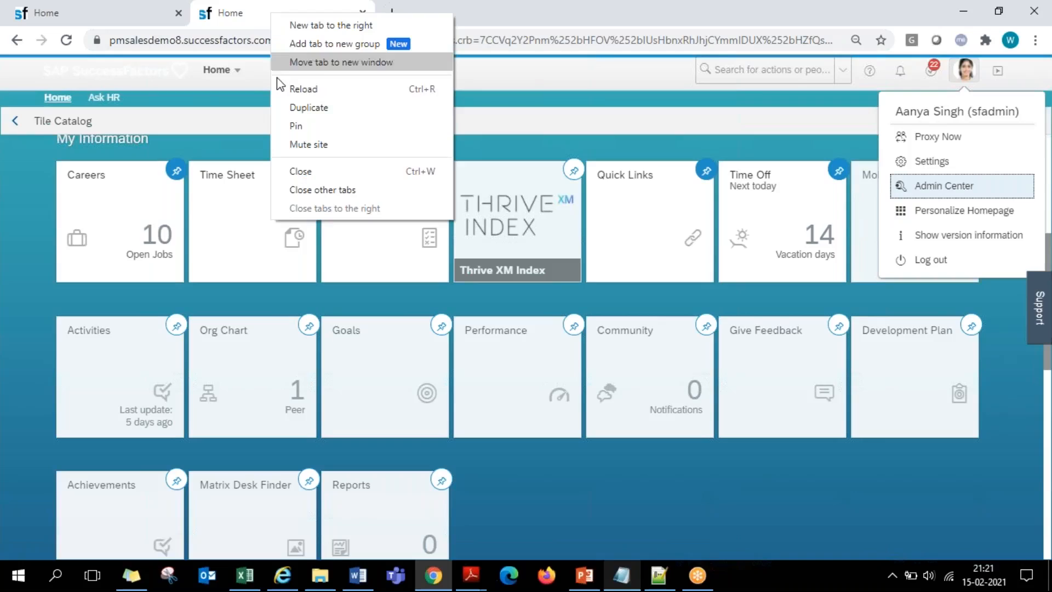
{"action": "left_click", "coordinate": [287, 106]}
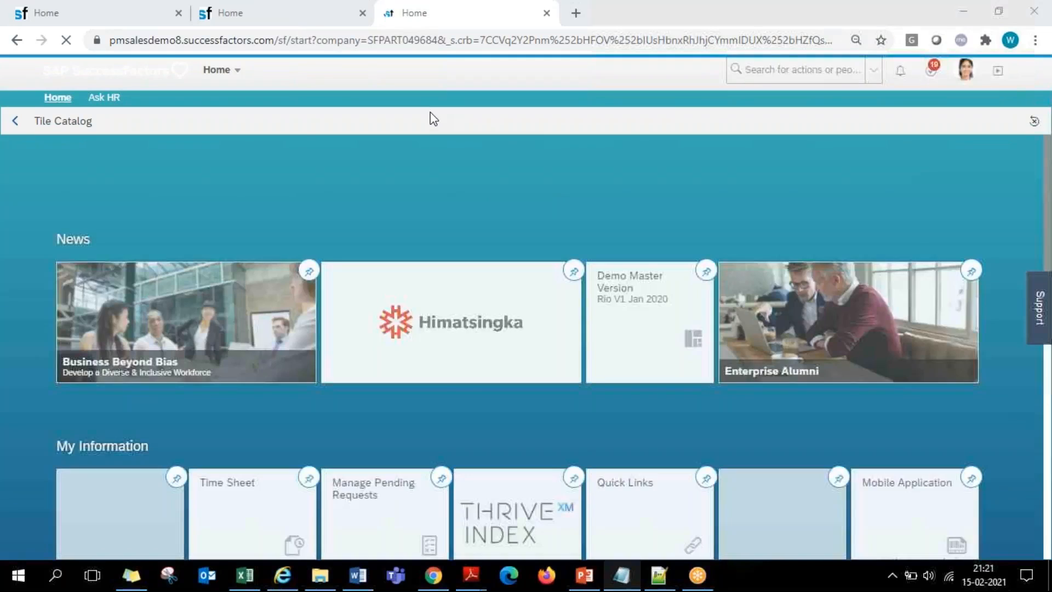
{"action": "left_click", "coordinate": [739, 68]}
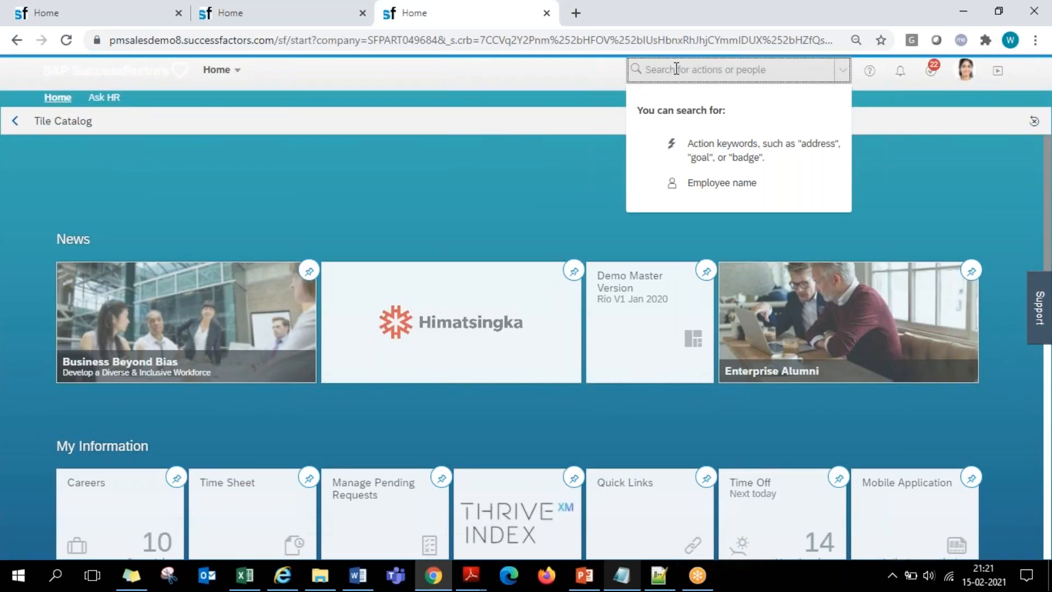
{"action": "type", "text": "hdme page"}
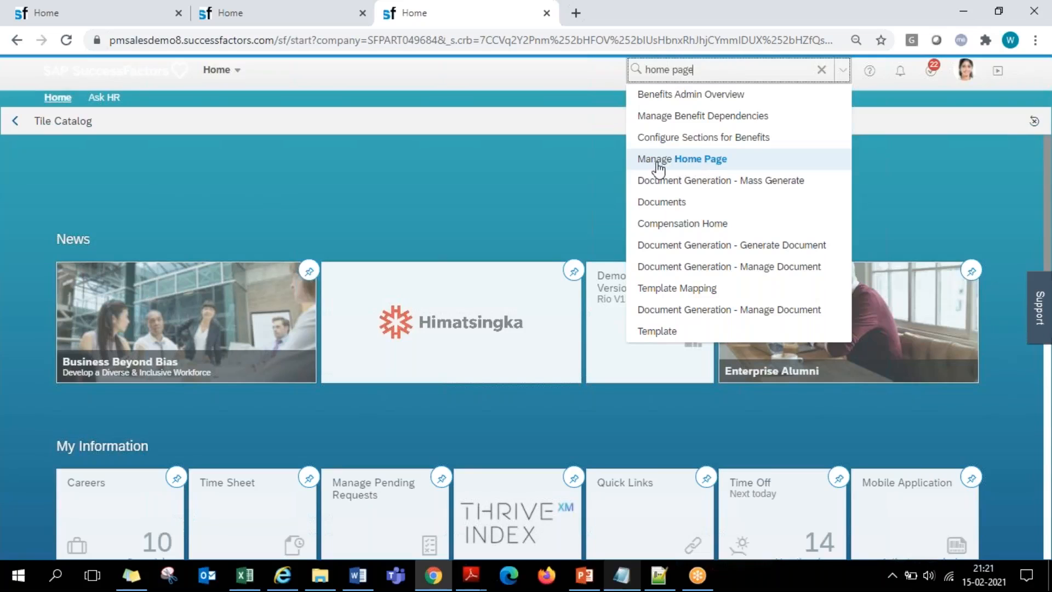
{"action": "left_click", "coordinate": [701, 164]}
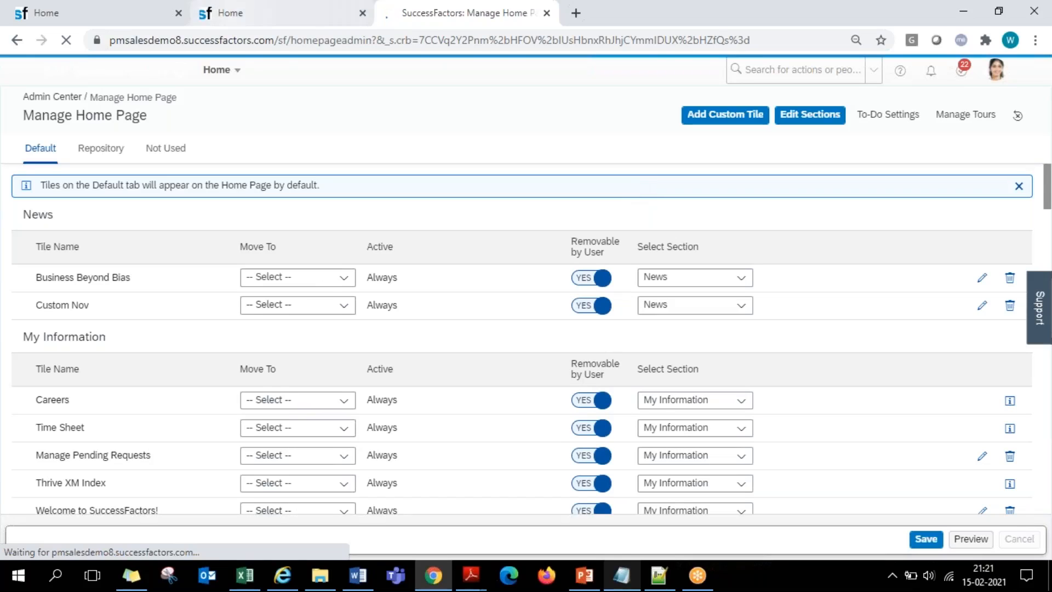
- Examine the default tiles listed per section in Manage Home Page and compare them with the home page and tile catalog
{"action": "left_click_drag", "start_coordinate": [131, 116], "coordinate": [23, 117]}
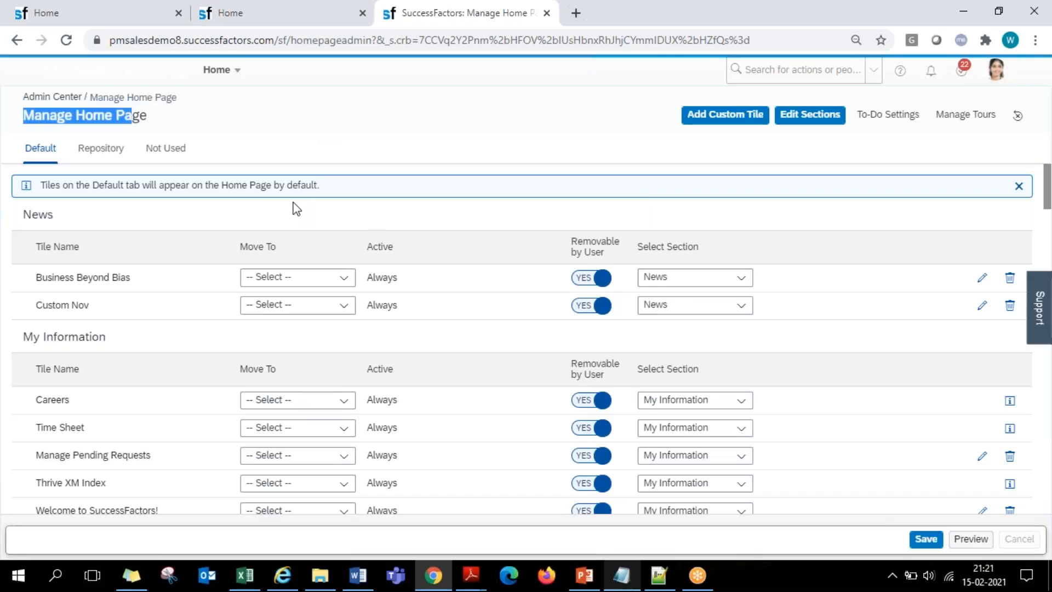
{"action": "left_click", "coordinate": [285, 110]}
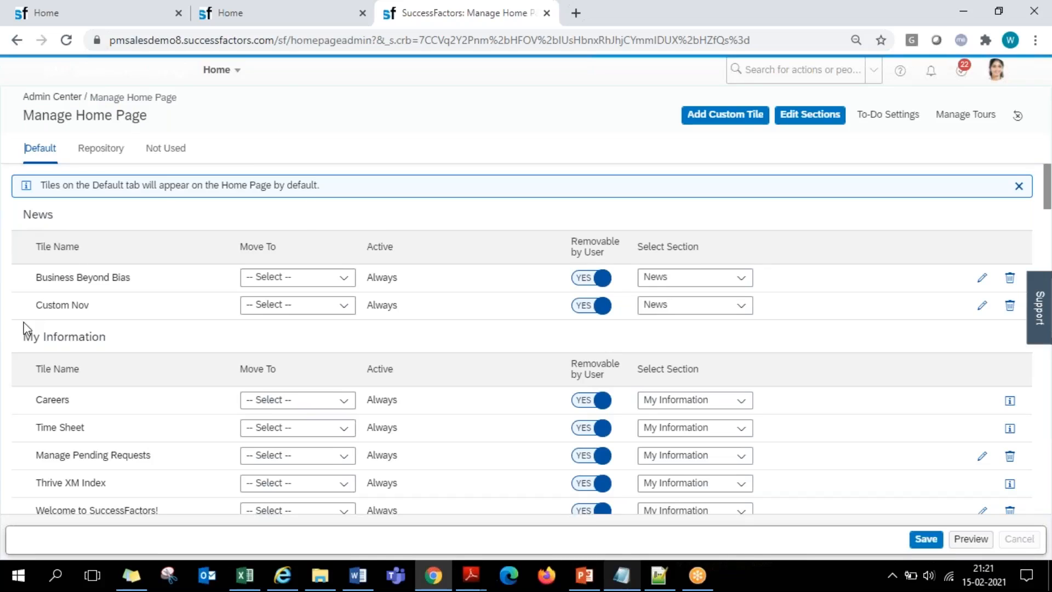
{"action": "scroll", "coordinate": [121, 338], "scroll_direction": "down", "scroll_amount": 10}
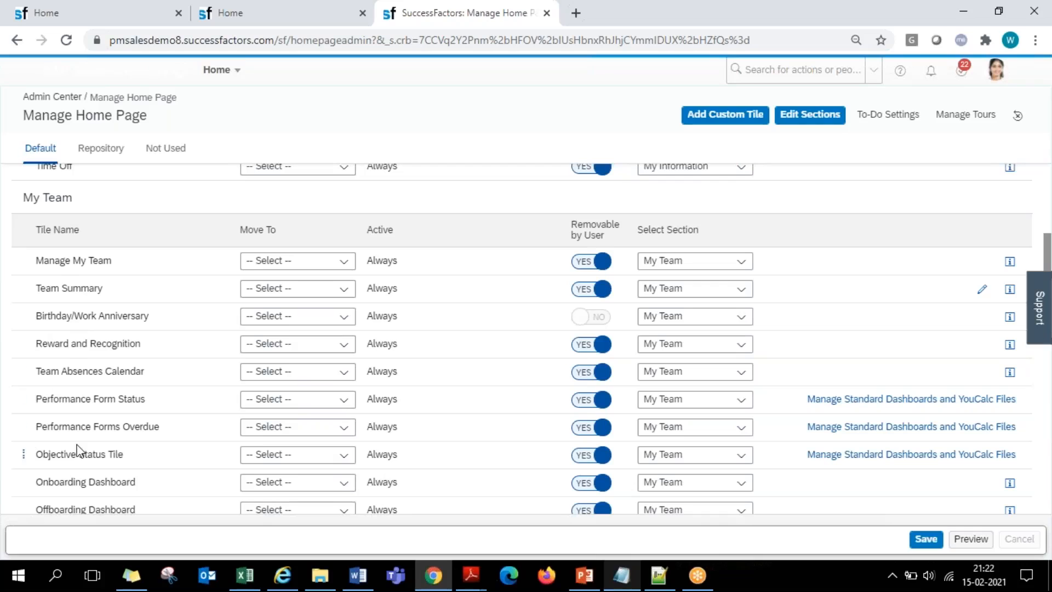
{"action": "left_click", "coordinate": [99, 13]}
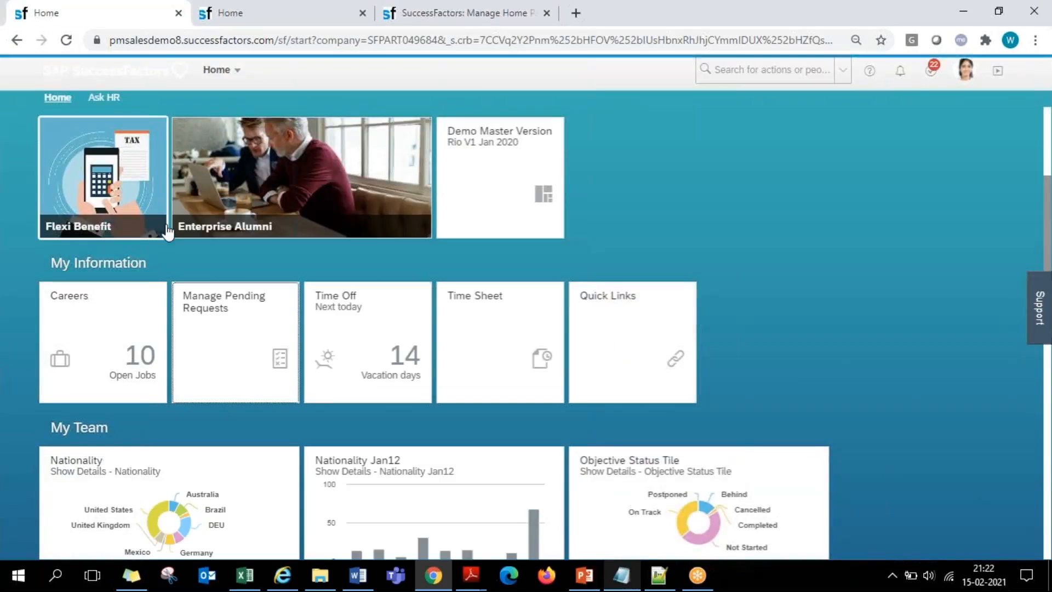
{"action": "left_click", "coordinate": [281, 8]}
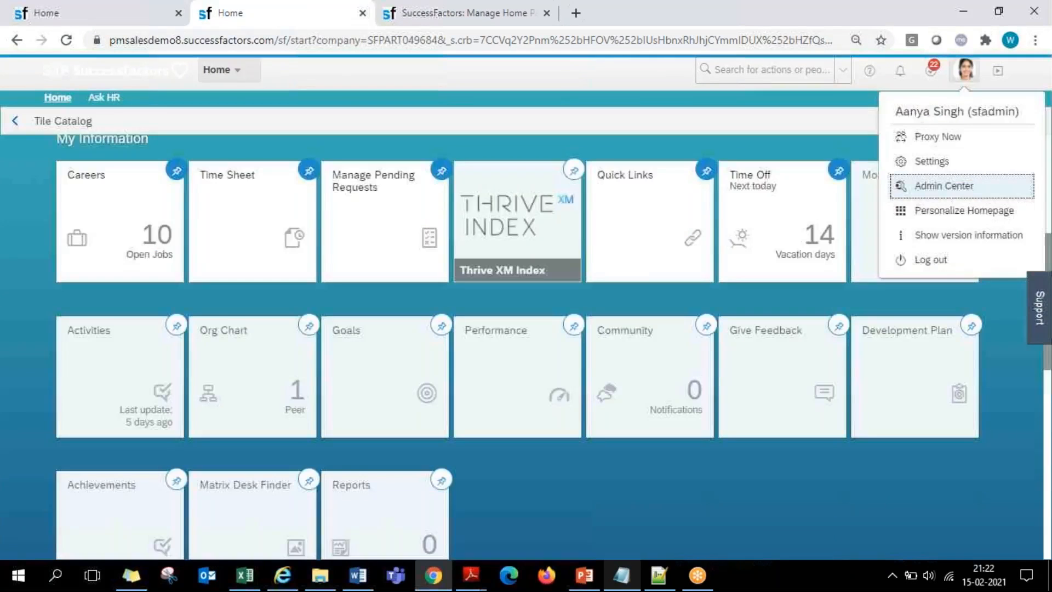
{"action": "scroll", "coordinate": [197, 296], "scroll_direction": "up", "scroll_amount": 2}
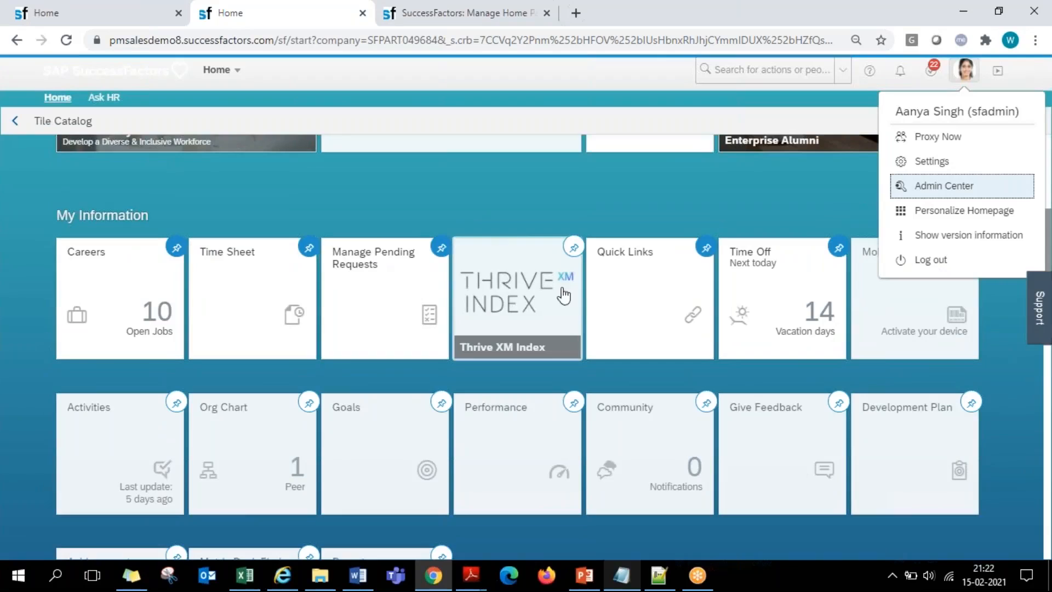
{"action": "left_click", "coordinate": [466, 14]}
{"action": "scroll", "coordinate": [115, 279], "scroll_direction": "up", "scroll_amount": 10}
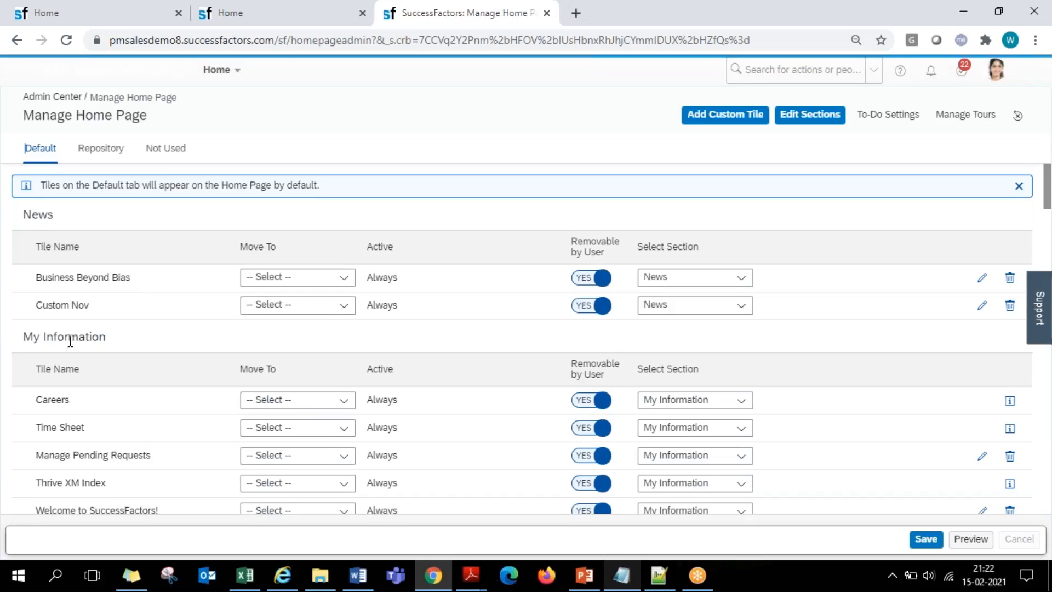
{"action": "scroll", "coordinate": [70, 340], "scroll_direction": "down", "scroll_amount": 7}
{"action": "scroll", "coordinate": [521, 340], "scroll_direction": "down", "scroll_amount": 10}
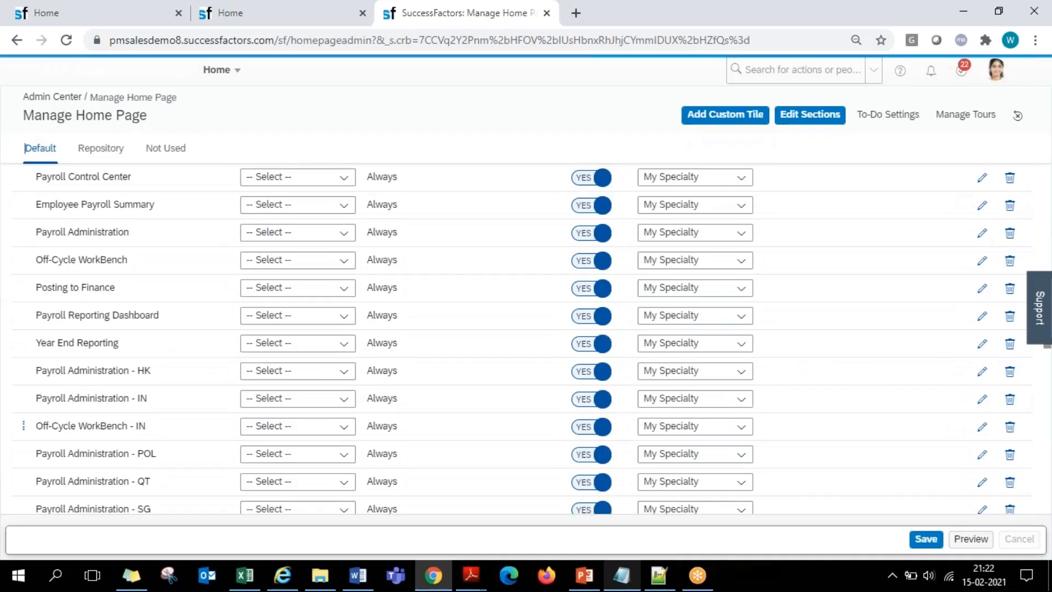
{"action": "scroll", "coordinate": [192, 172], "scroll_direction": "up", "scroll_amount": 20}
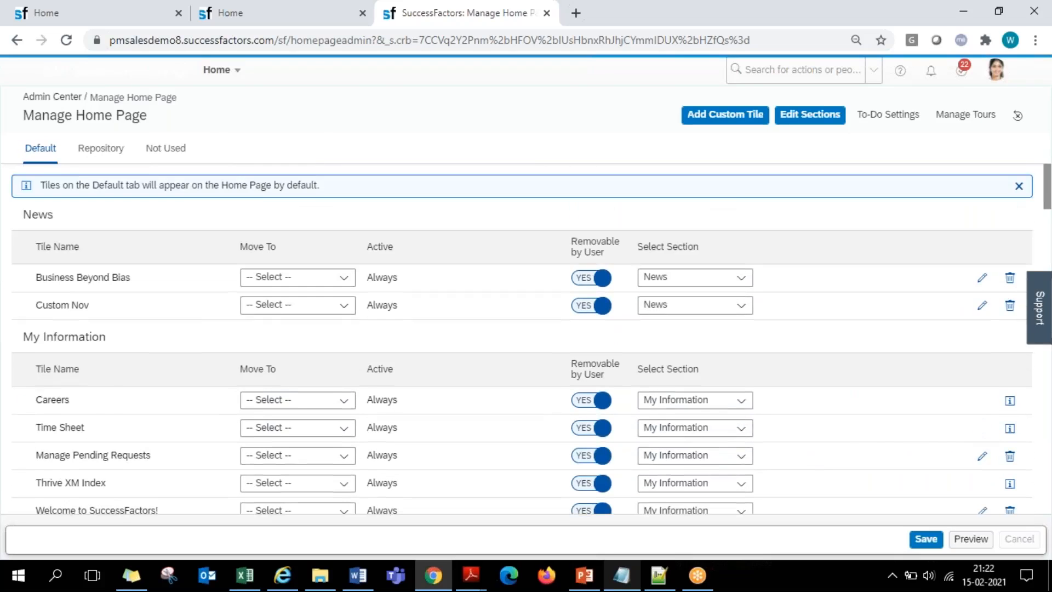
- Compare the default tiles in Manage Home Page with the tiles shown on the home page in the first browser tab
{"action": "left_click", "coordinate": [27, 149]}
{"action": "left_click", "coordinate": [66, 4]}
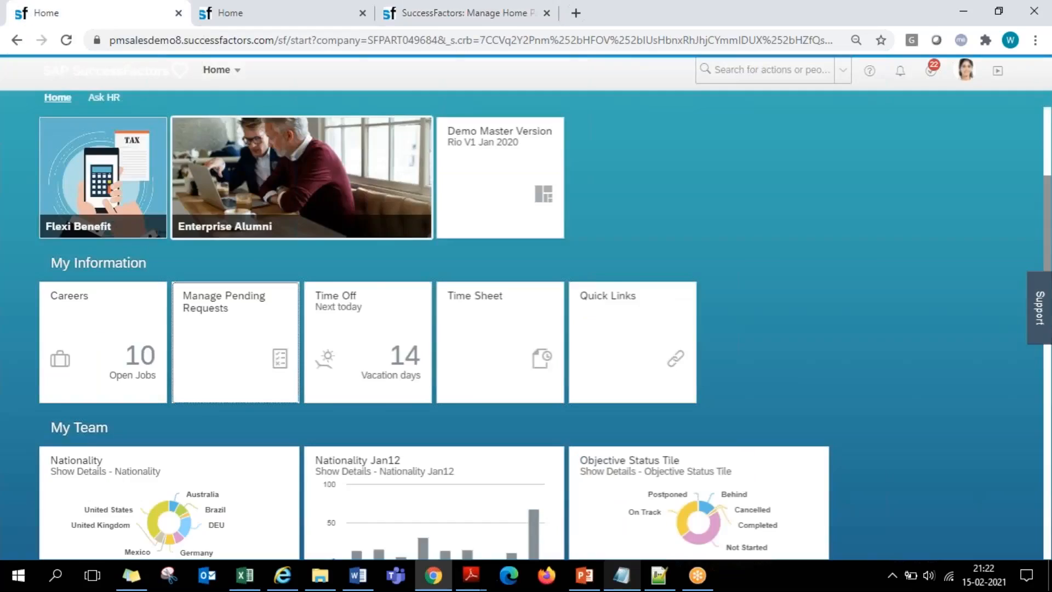
{"action": "scroll", "coordinate": [620, 219], "scroll_direction": "down", "scroll_amount": 7}
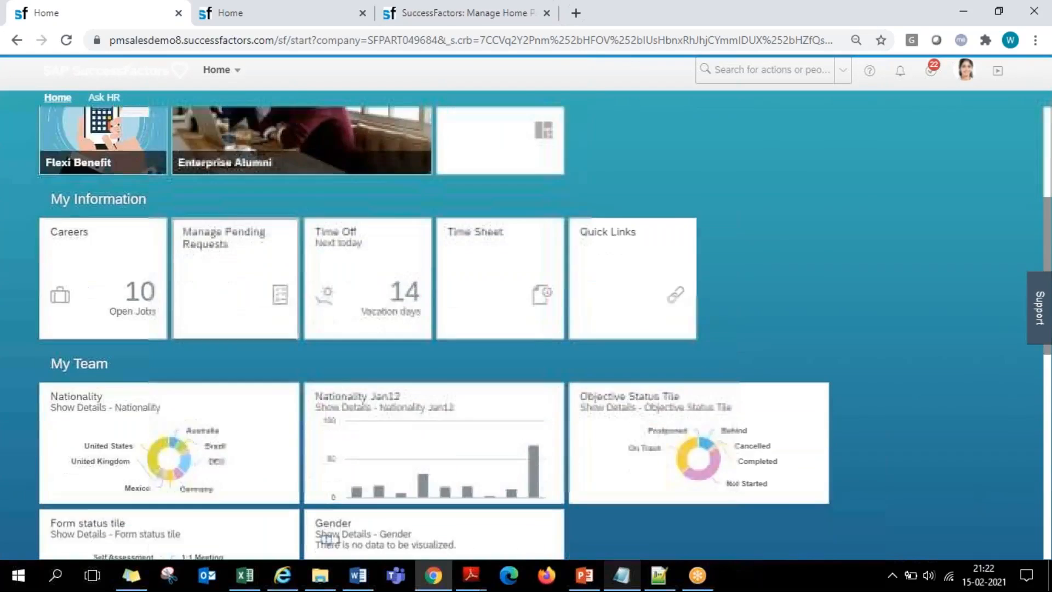
{"action": "left_click", "coordinate": [409, 12]}
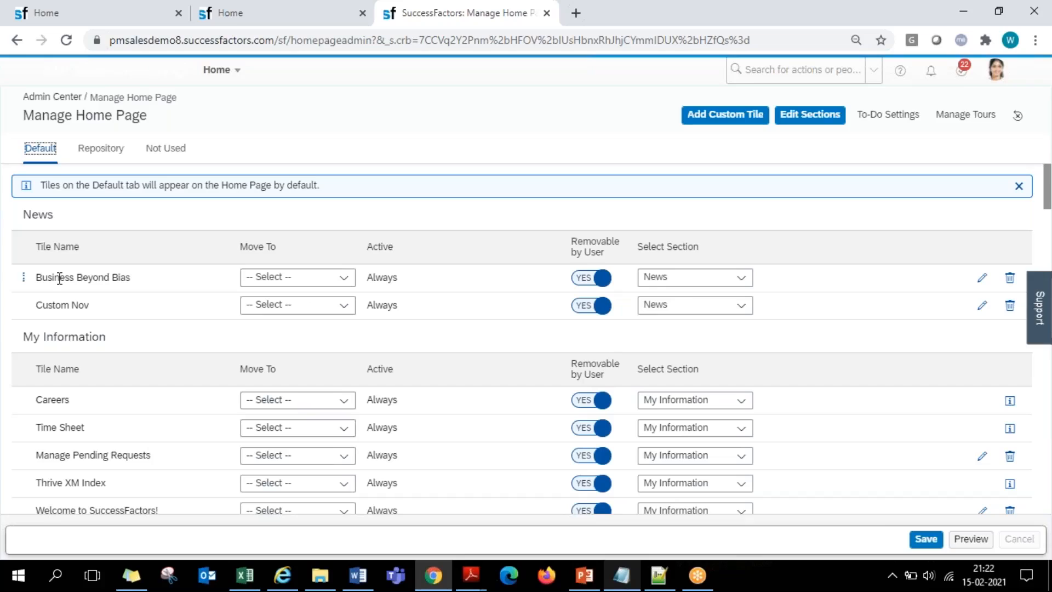
- Review the Repository tiles in Manage Home Page against the tile catalog reached through Personalize Homepage
{"action": "left_click", "coordinate": [101, 153]}
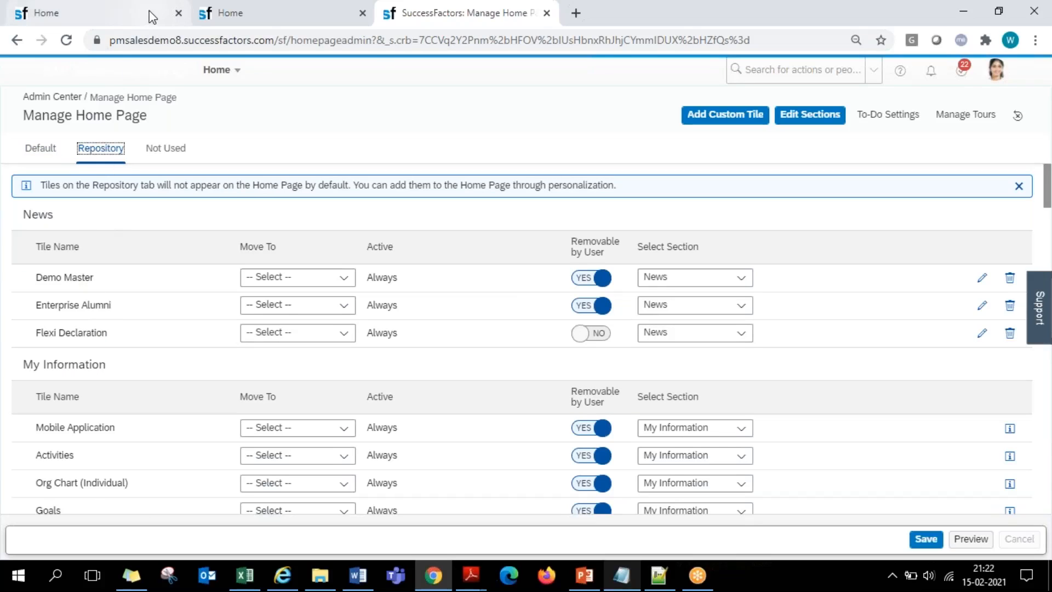
{"action": "left_click", "coordinate": [230, 12]}
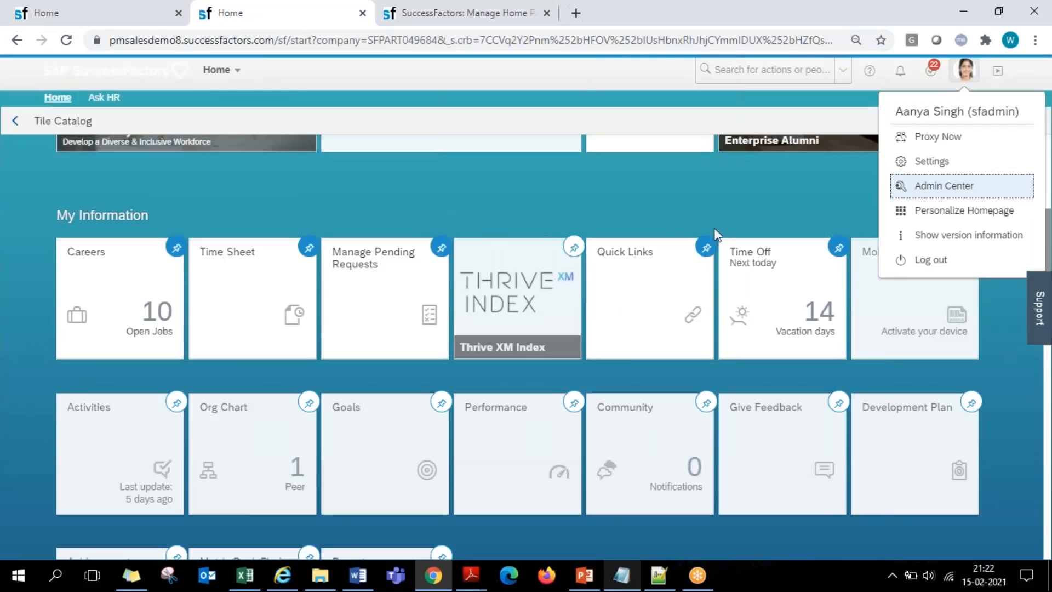
{"action": "left_click", "coordinate": [945, 217]}
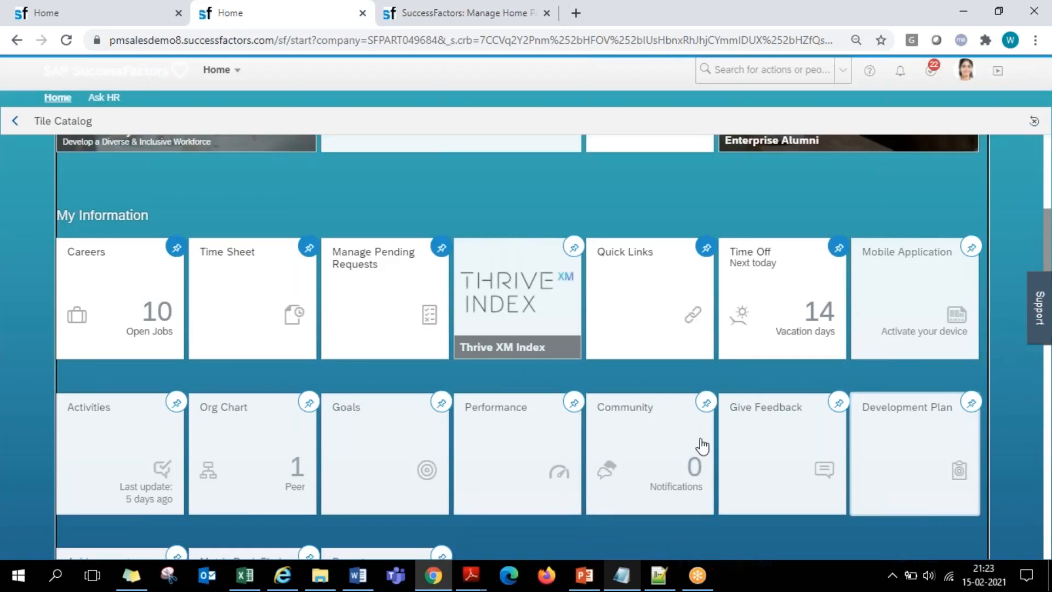
{"action": "left_click", "coordinate": [466, 16]}
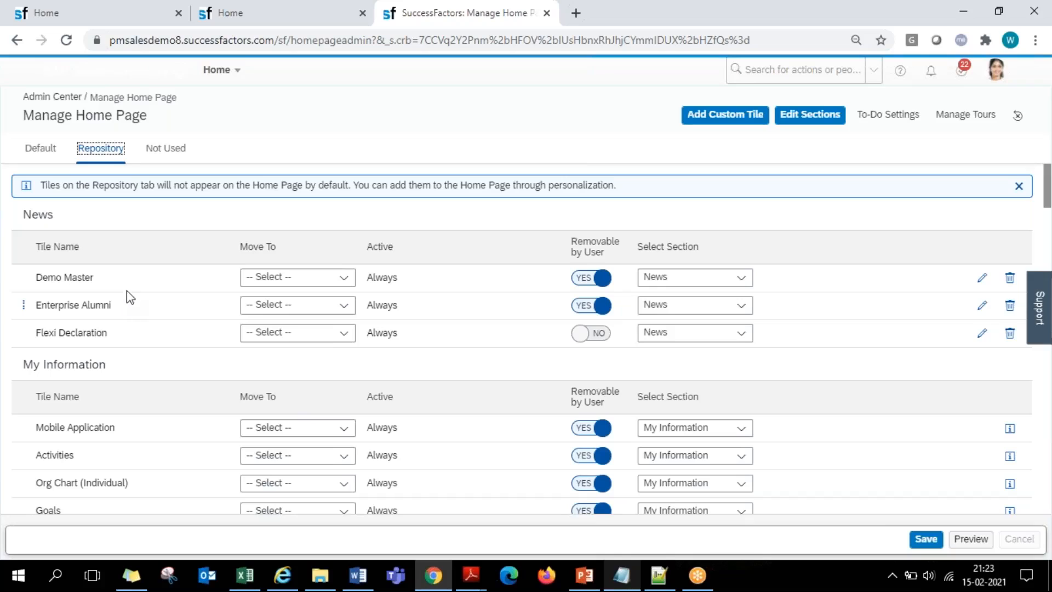
- Check the Move To choices for the Not Used tile Benefit Enrollment and the Repository tile Demo Master
{"action": "left_click", "coordinate": [167, 149]}
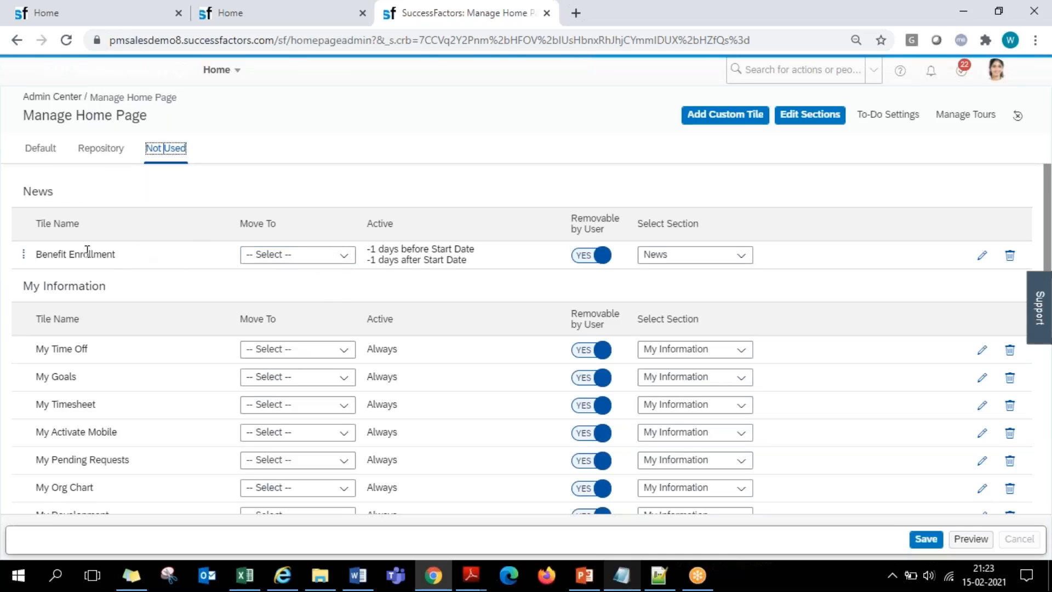
{"action": "left_click_drag", "start_coordinate": [110, 254], "coordinate": [53, 255]}
{"action": "left_click", "coordinate": [344, 257]}
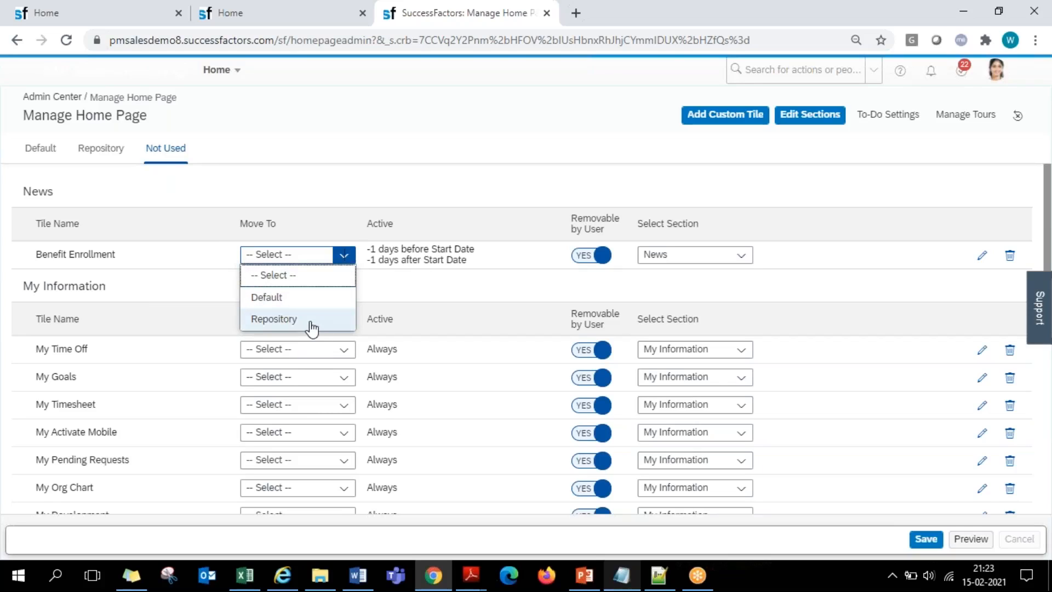
{"action": "left_click", "coordinate": [97, 153]}
{"action": "left_click", "coordinate": [344, 279]}
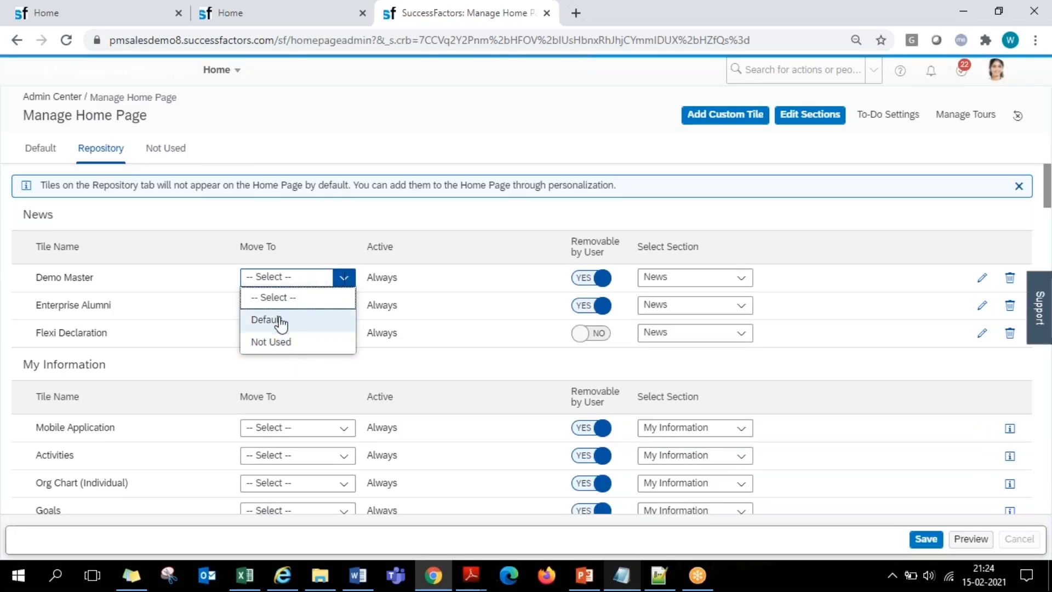
- Return to the Default tile list and check the Move To choices for the Business Beyond Bias tile
{"action": "left_click", "coordinate": [33, 154]}
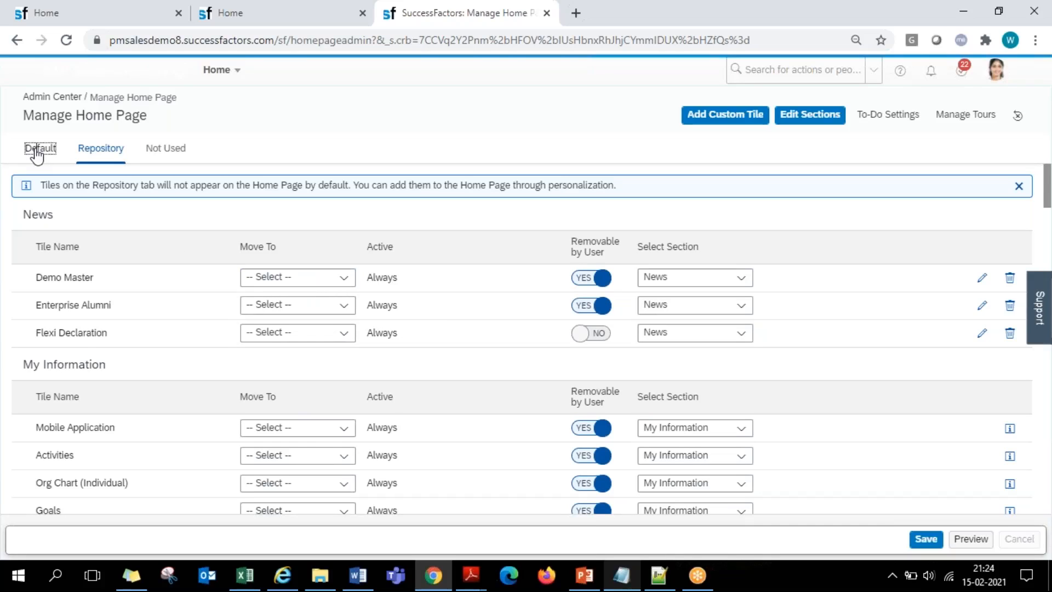
{"action": "left_click", "coordinate": [36, 155]}
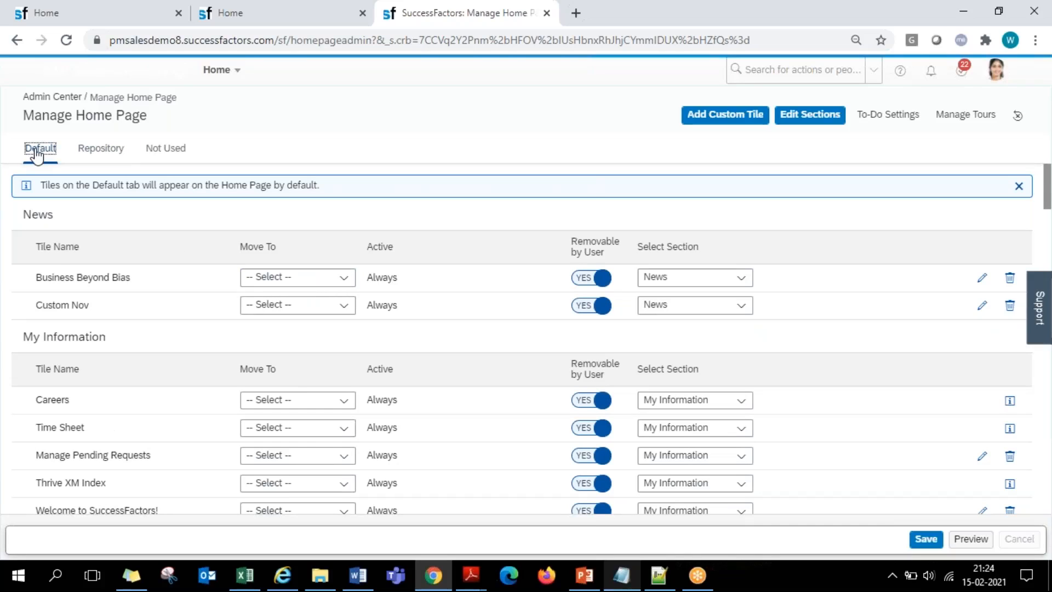
{"action": "left_click", "coordinate": [353, 222]}
{"action": "triple_click", "coordinate": [243, 248]}
{"action": "left_click", "coordinate": [342, 278]}
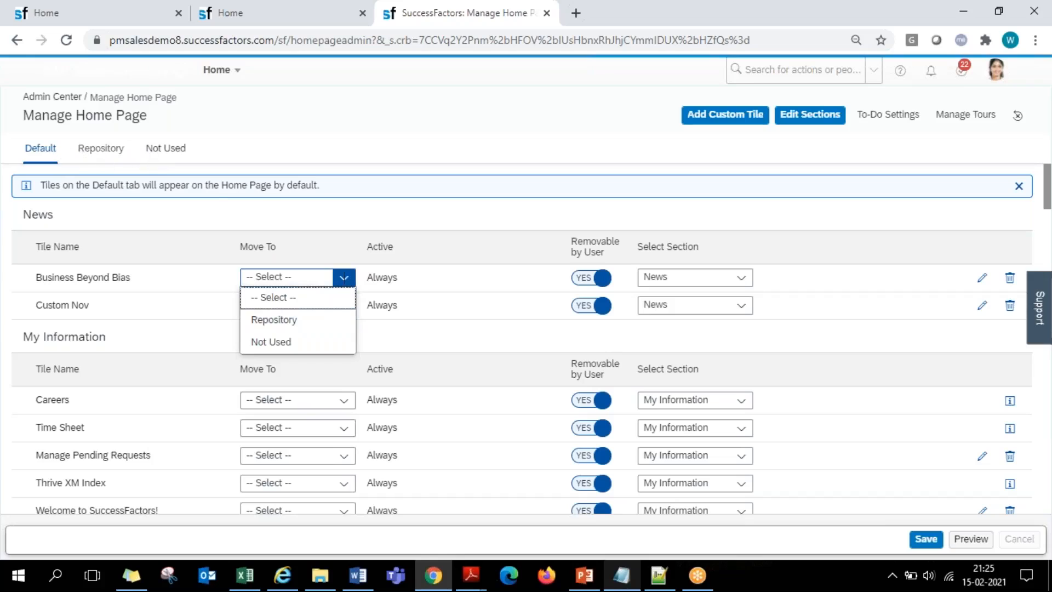
{"action": "left_click", "coordinate": [370, 223]}
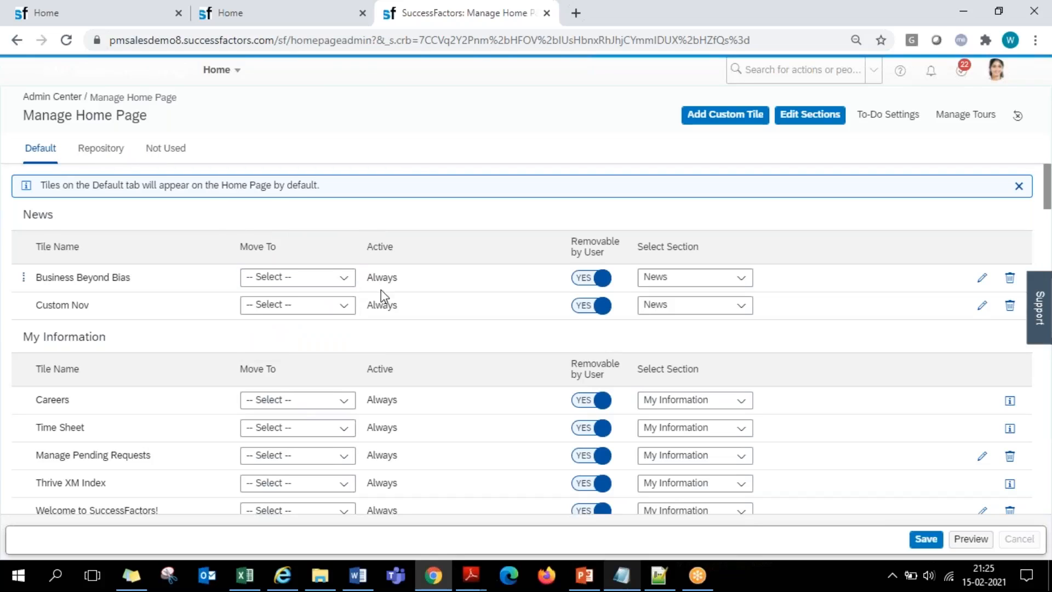
- Toggle the Removable by User setting of the Business Beyond Bias tile off and back on
{"action": "left_click_drag", "start_coordinate": [573, 242], "coordinate": [603, 254]}
{"action": "left_click", "coordinate": [591, 283]}
{"action": "left_click", "coordinate": [590, 285]}
{"action": "left_click", "coordinate": [590, 285]}
{"action": "left_click", "coordinate": [596, 284]}
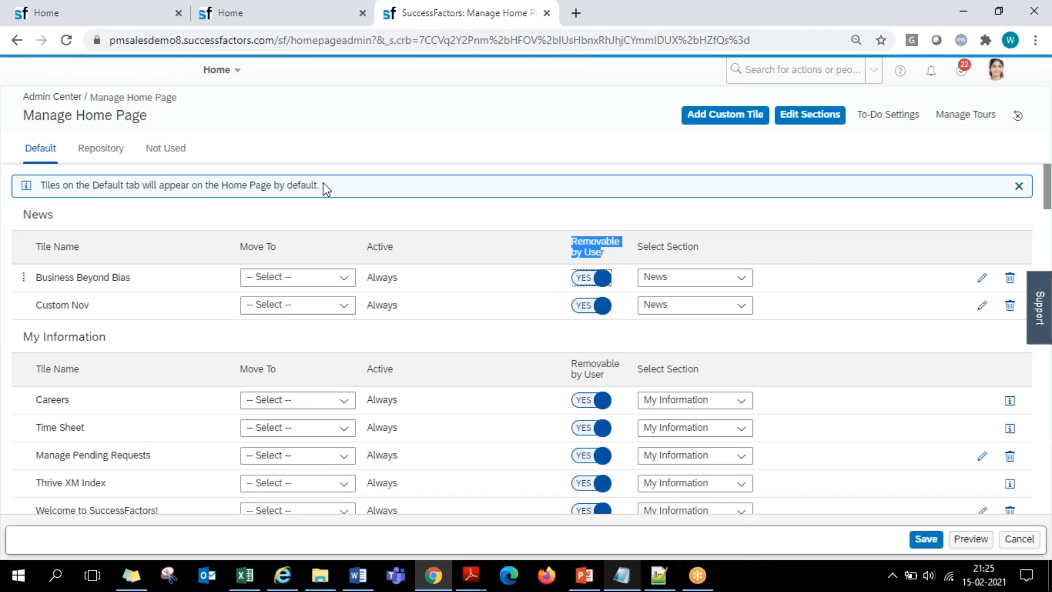
- Examine the tiles on the home page and in the tile catalog's sections, and return to Manage Home Page
{"action": "left_click", "coordinate": [120, 21]}
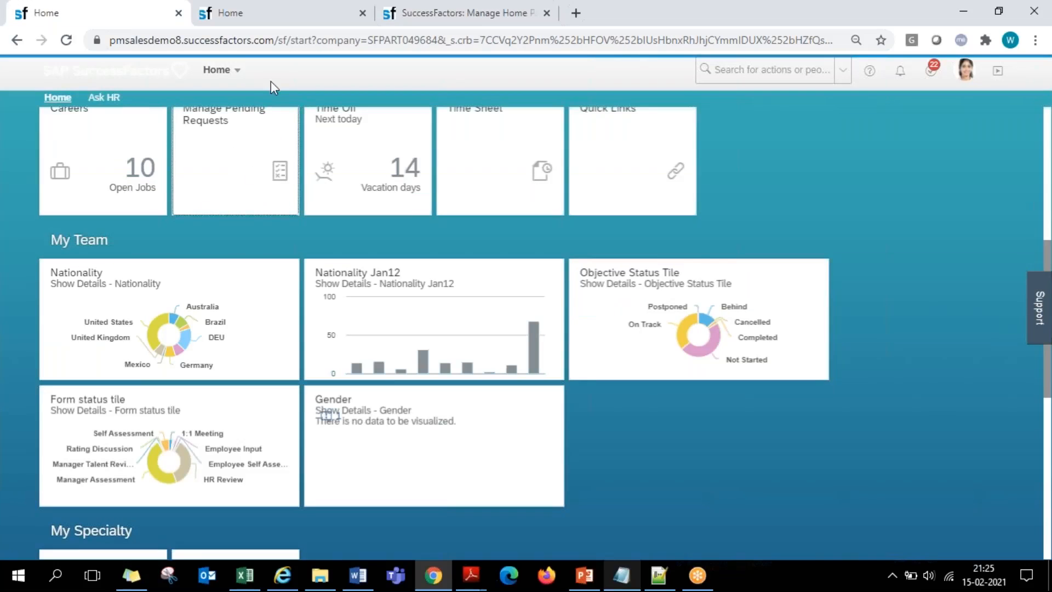
{"action": "left_click", "coordinate": [284, 11]}
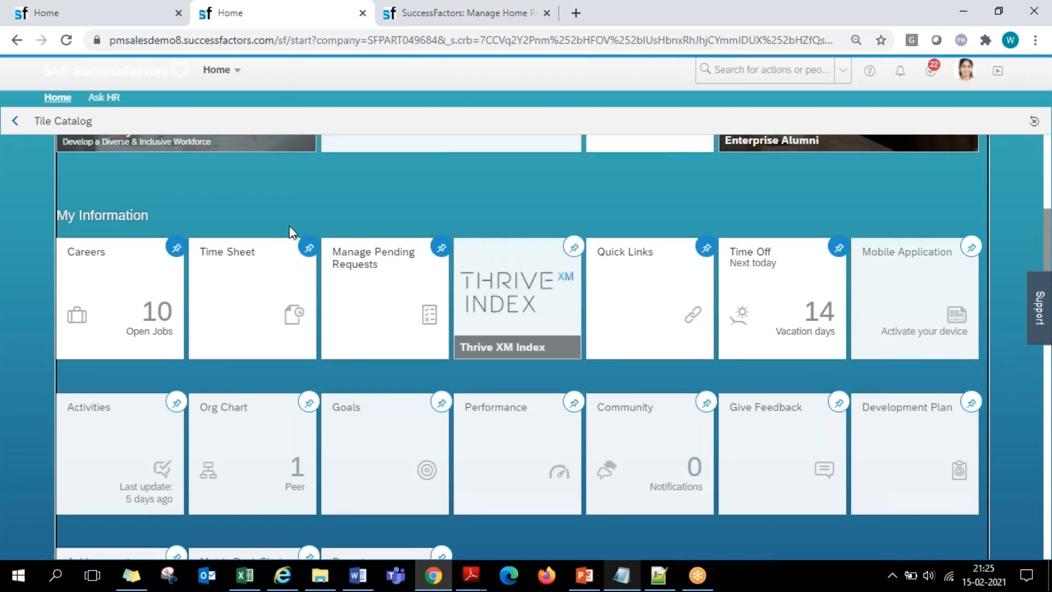
{"action": "scroll", "coordinate": [289, 225], "scroll_direction": "up", "scroll_amount": 1}
{"action": "scroll", "coordinate": [310, 323], "scroll_direction": "down", "scroll_amount": 2}
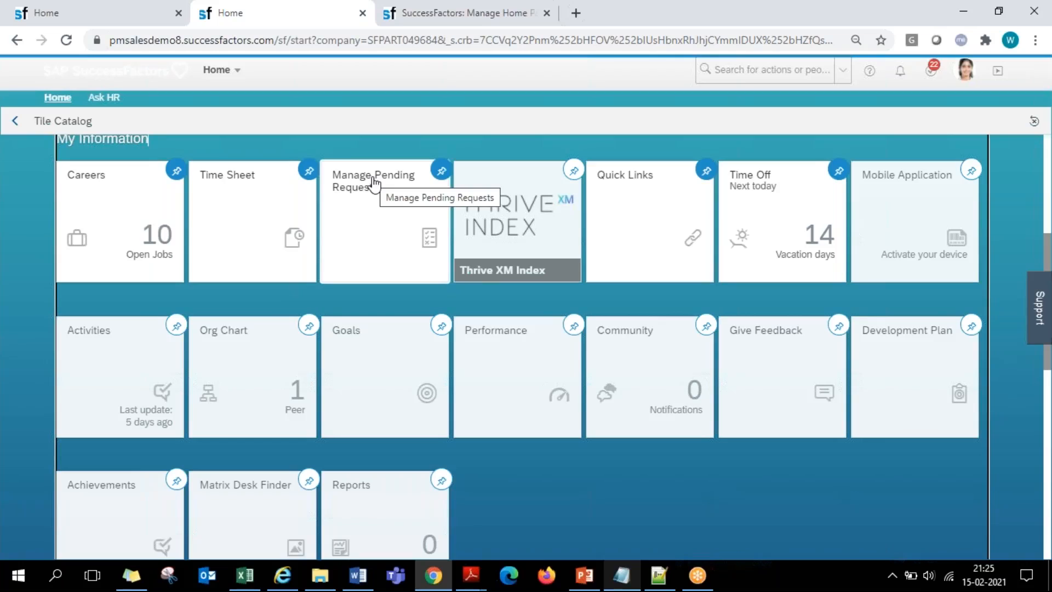
{"action": "left_click", "coordinate": [435, 18]}
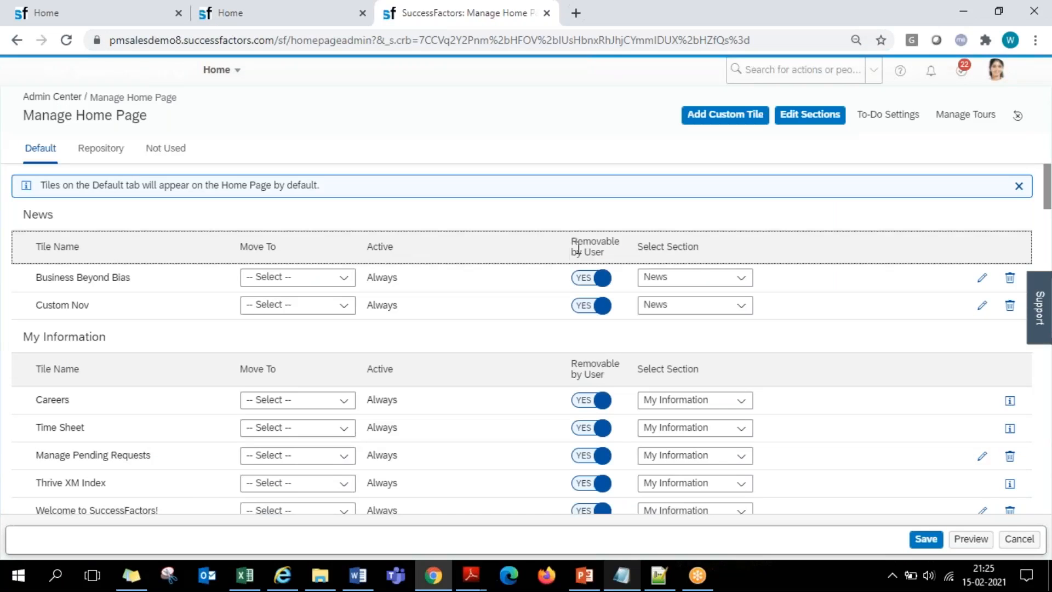
- Set Removable by User to No for the Business Beyond Bias tile in News and check where users personalize their home page
{"action": "left_click", "coordinate": [583, 279]}
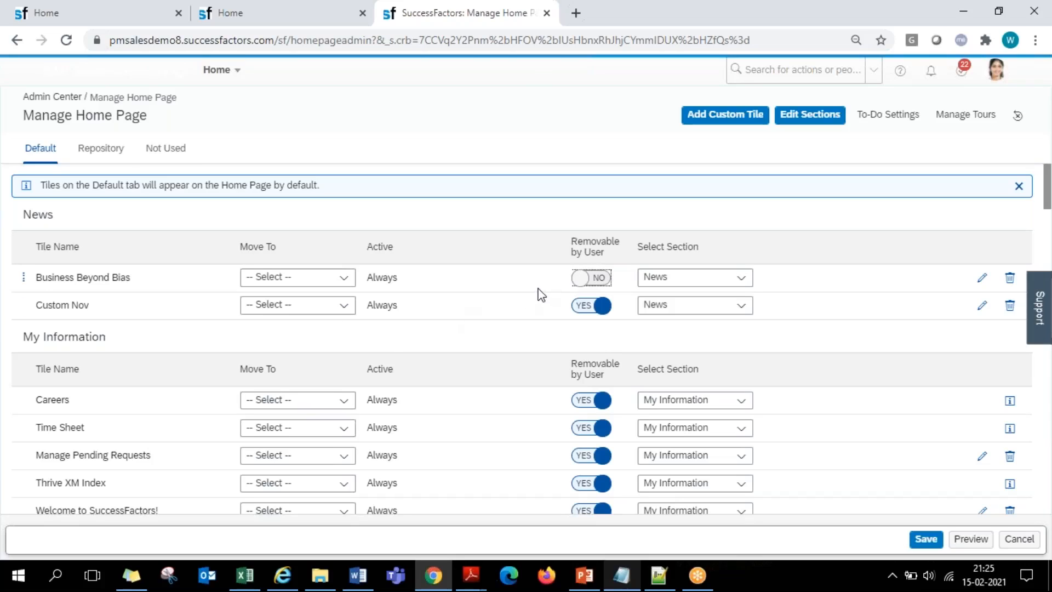
{"action": "left_click", "coordinate": [268, 9]}
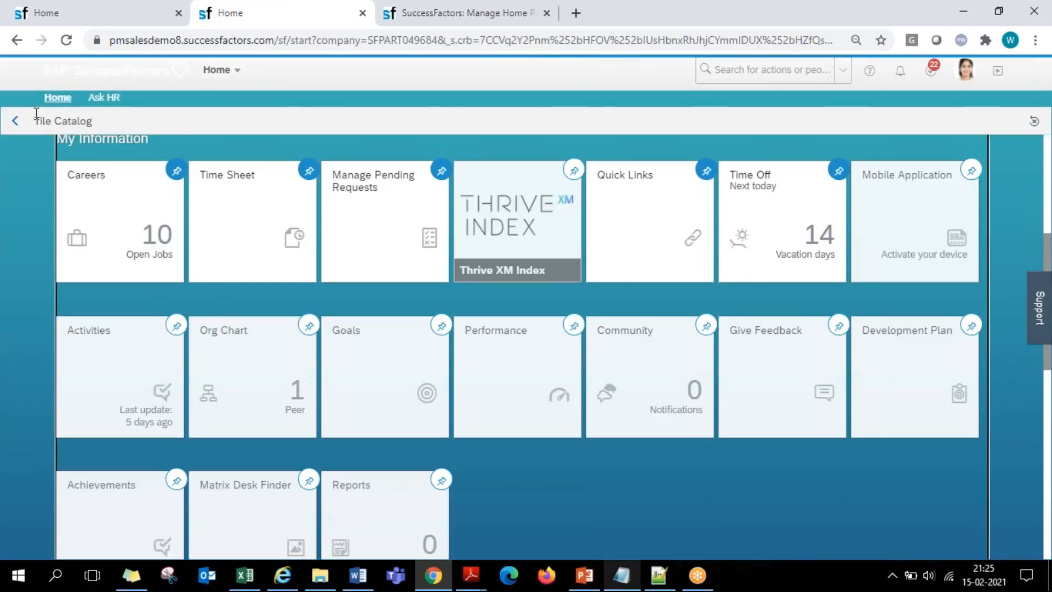
{"action": "left_click", "coordinate": [966, 71]}
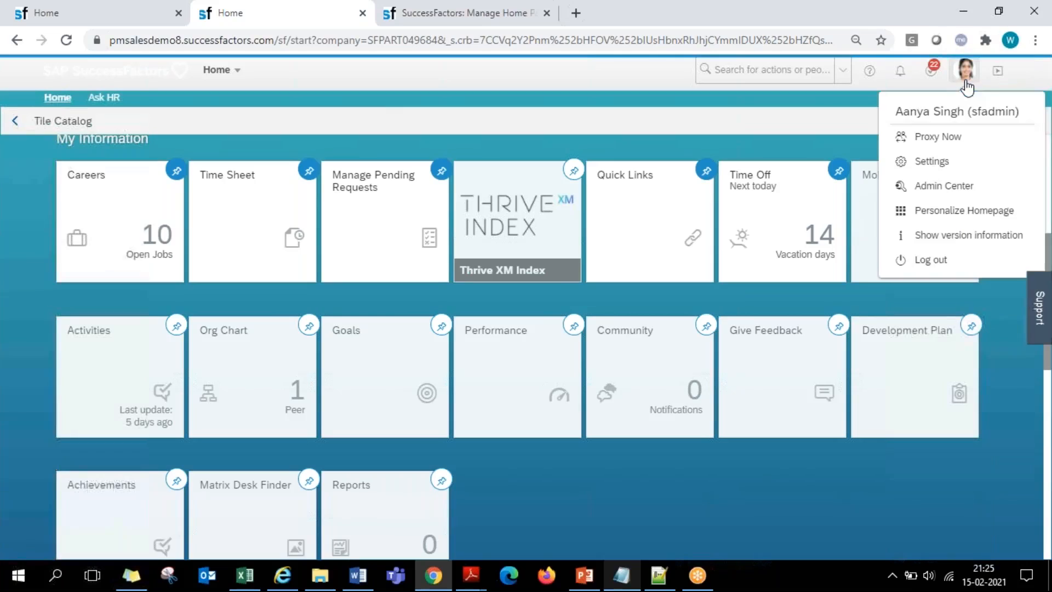
{"action": "left_click", "coordinate": [569, 137]}
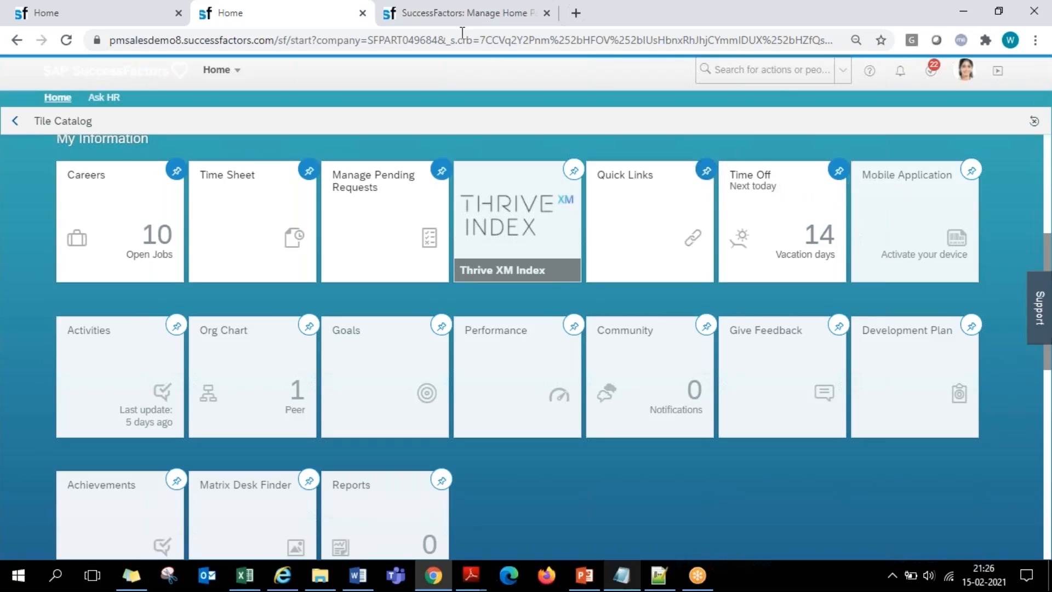
{"action": "left_click", "coordinate": [457, 14]}
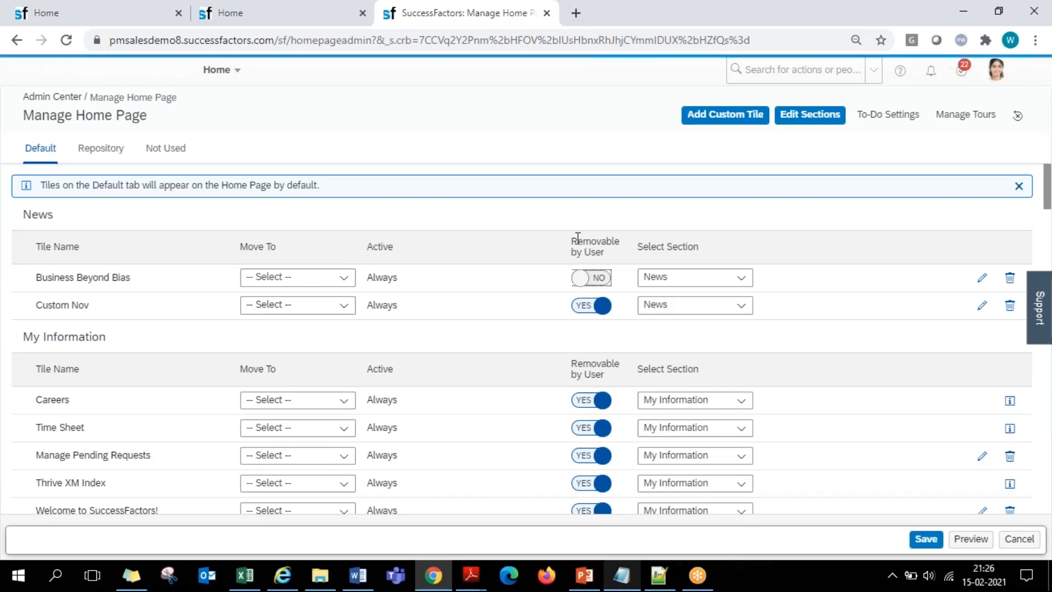
{"action": "left_click_drag", "start_coordinate": [578, 237], "coordinate": [600, 252]}
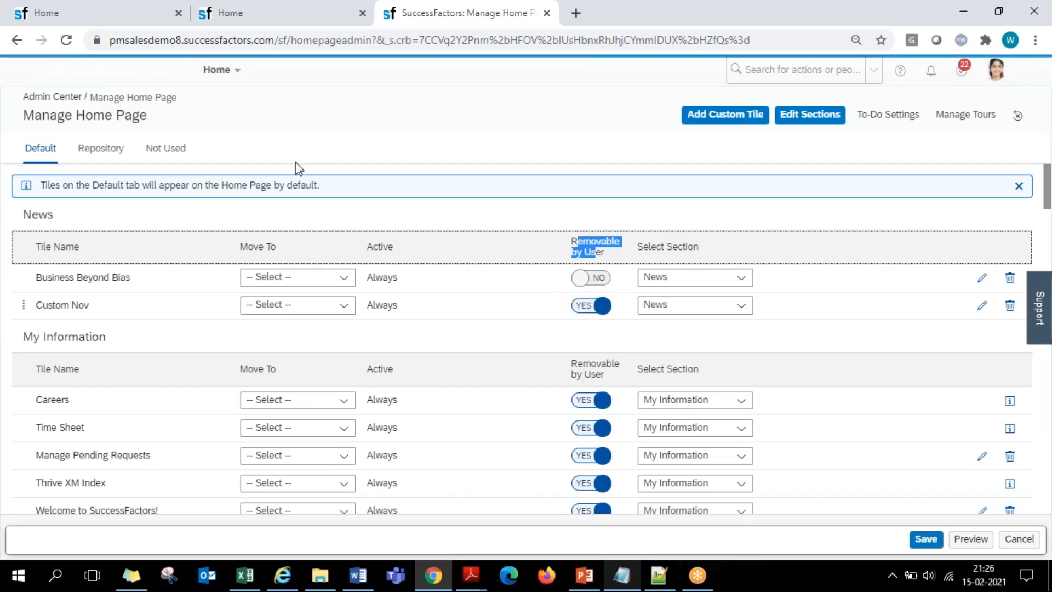
- Try to move the Quick Links tile from My Information into the News section on the home page
{"action": "left_click", "coordinate": [90, 17]}
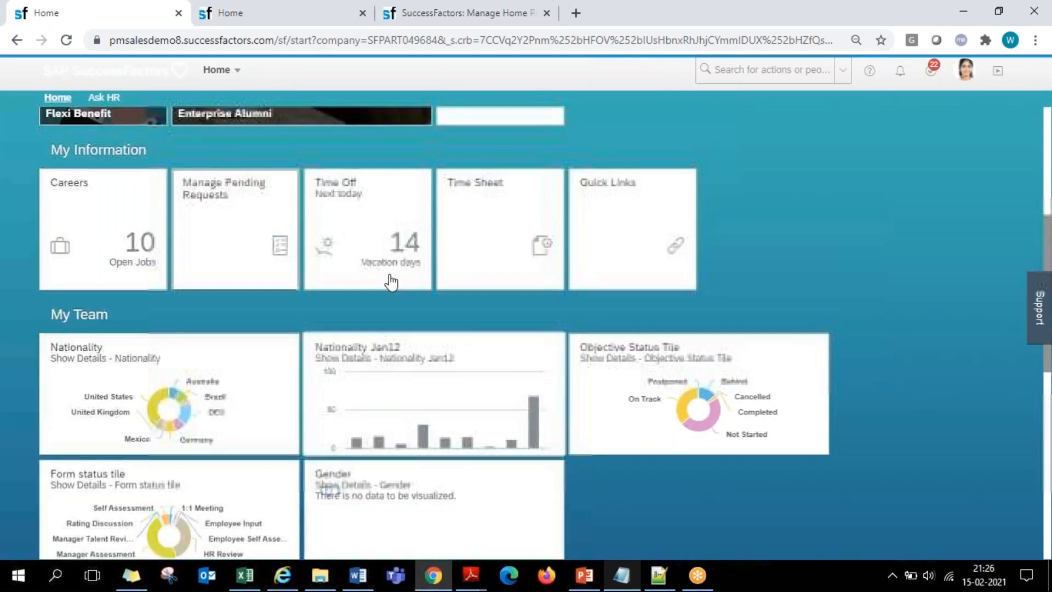
{"action": "scroll", "coordinate": [563, 269], "scroll_direction": "up", "scroll_amount": 3}
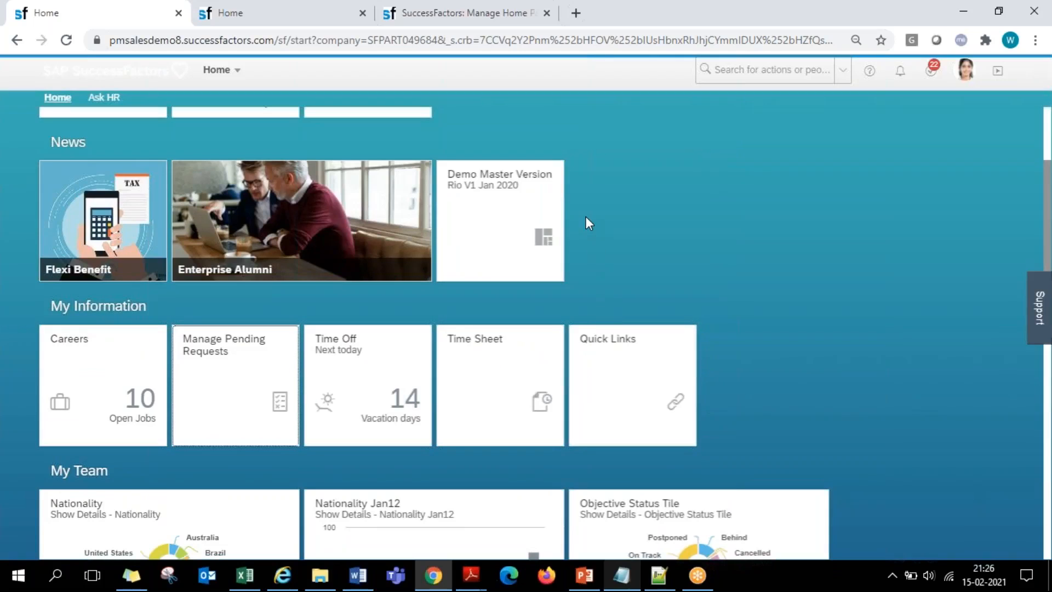
{"action": "left_click_drag", "start_coordinate": [615, 369], "coordinate": [623, 192]}
{"action": "left_click_drag", "start_coordinate": [622, 349], "coordinate": [622, 166]}
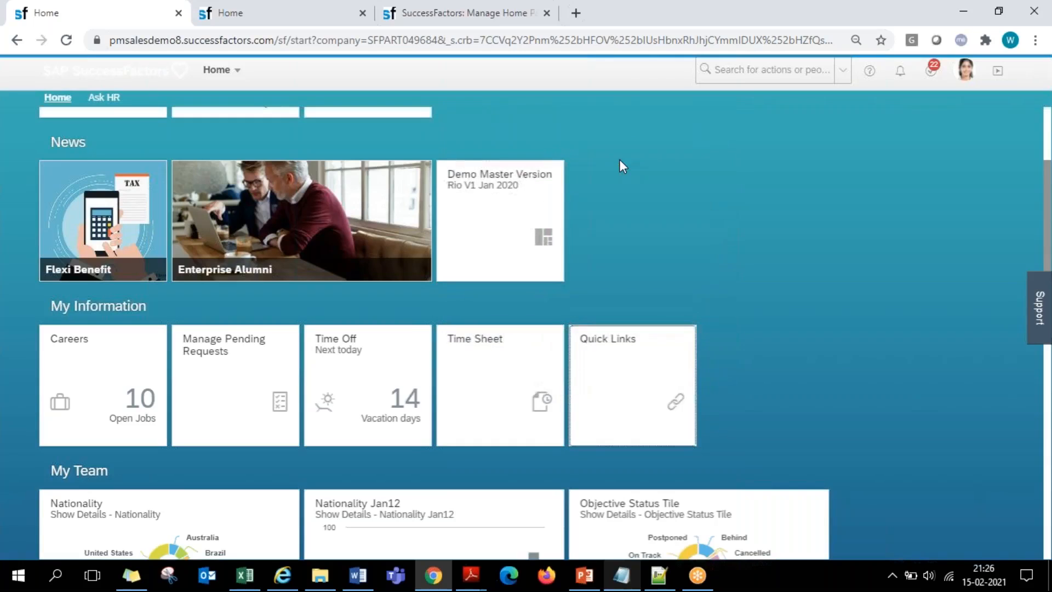
{"action": "left_click", "coordinate": [729, 19]}
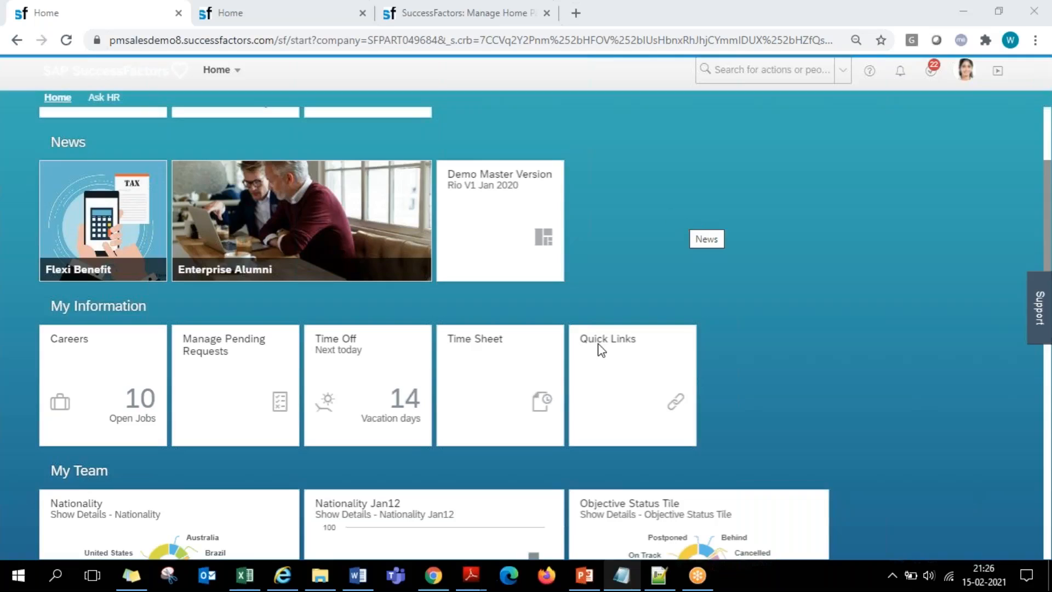
- Remove the Manage Pending Requests tile from My Information in the tile catalog and return to Manage Home Page
{"action": "left_click", "coordinate": [263, 12]}
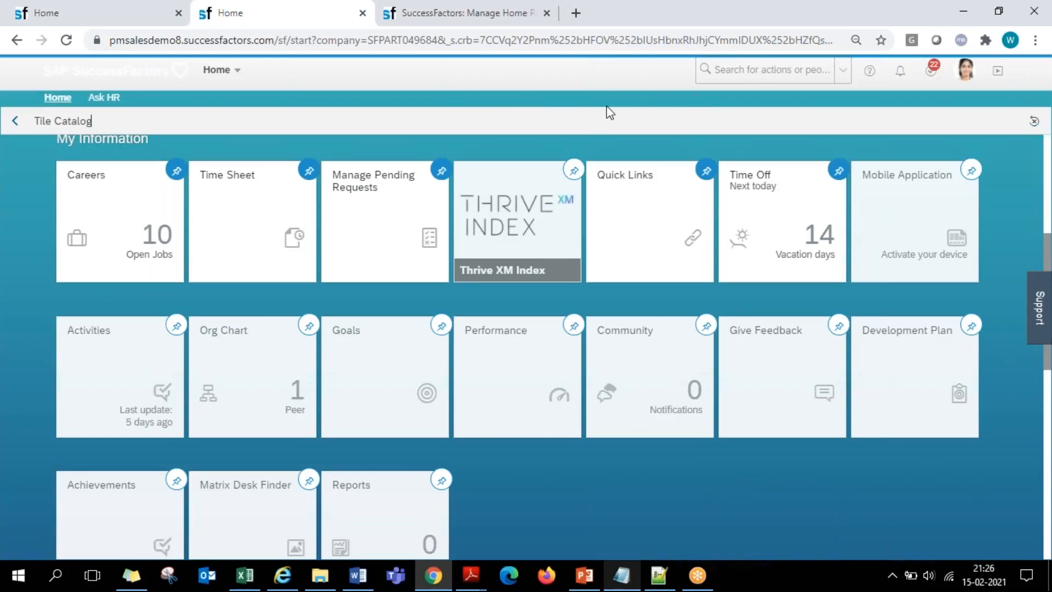
{"action": "left_click", "coordinate": [442, 173]}
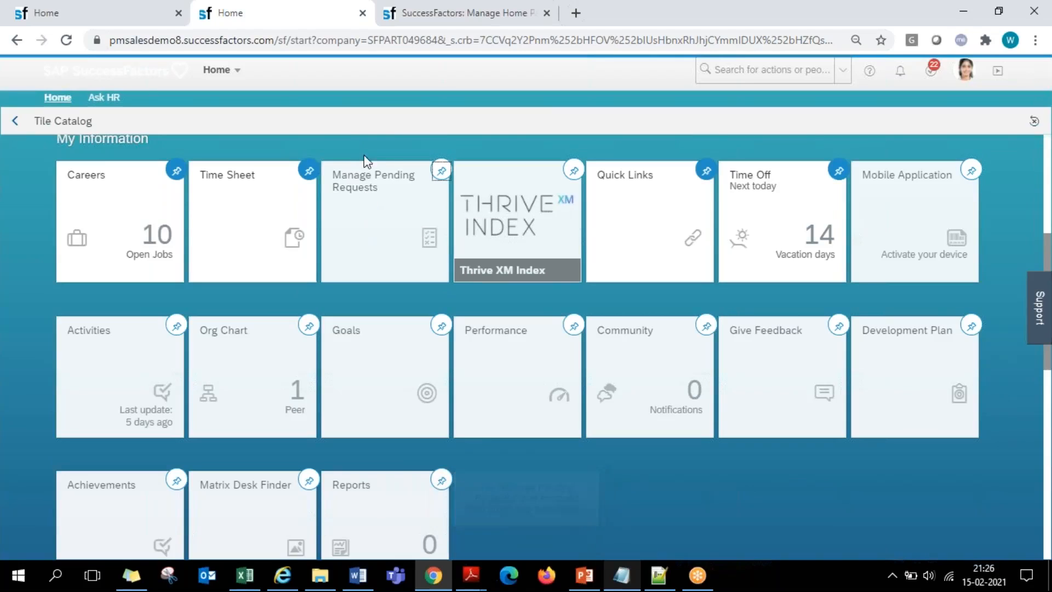
{"action": "left_click", "coordinate": [442, 172]}
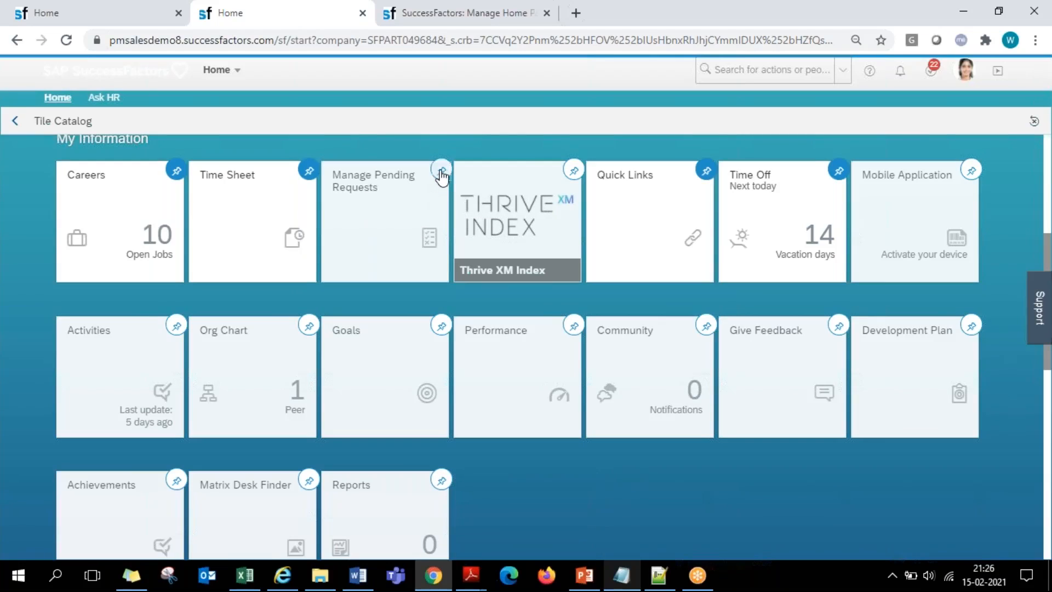
{"action": "left_click", "coordinate": [441, 172]}
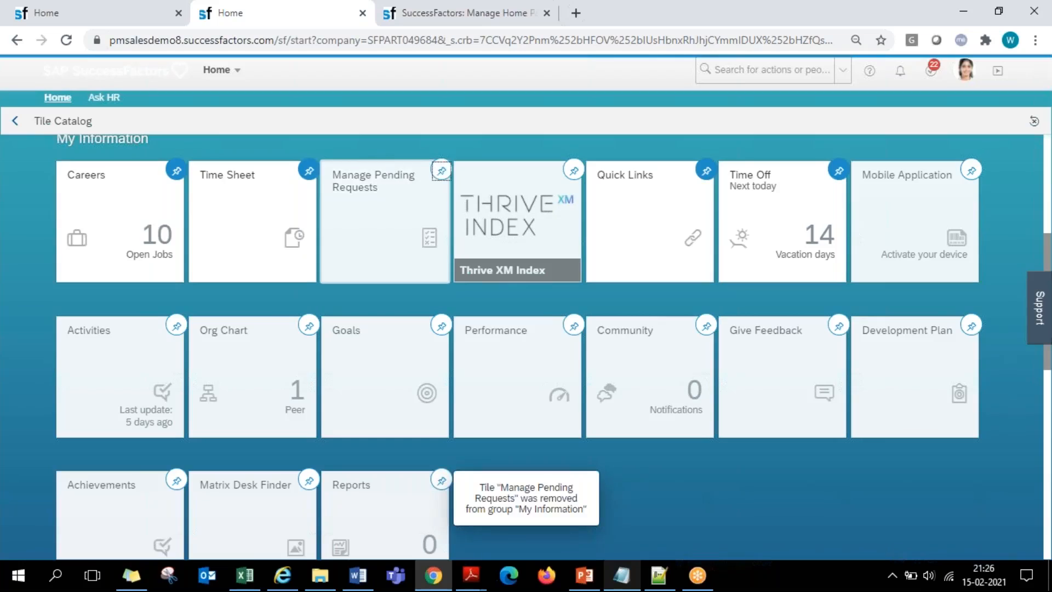
{"action": "left_click", "coordinate": [441, 172]}
{"action": "left_click", "coordinate": [440, 172]}
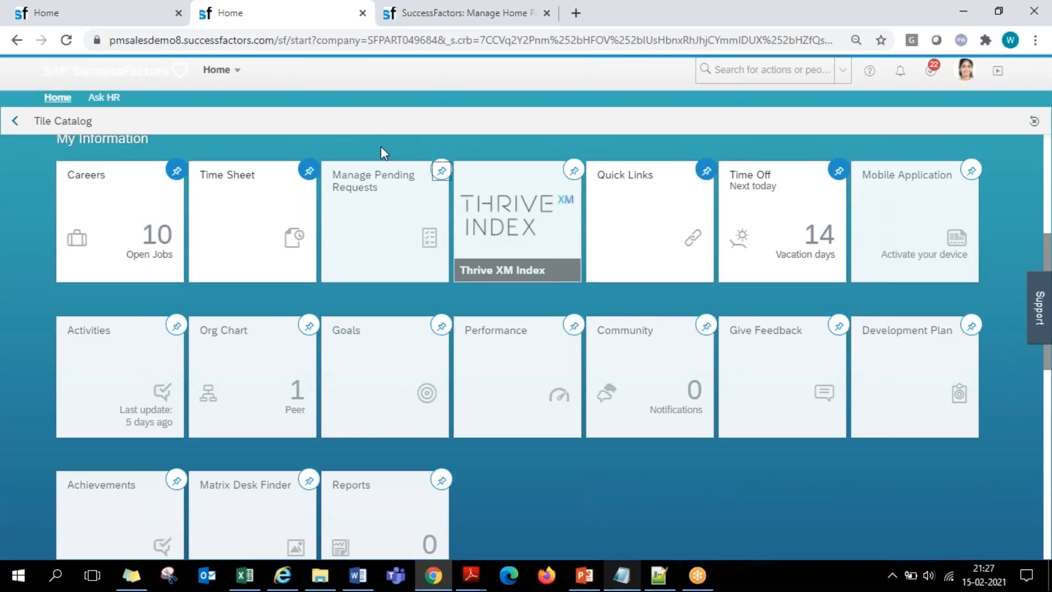
{"action": "left_click", "coordinate": [458, 13]}
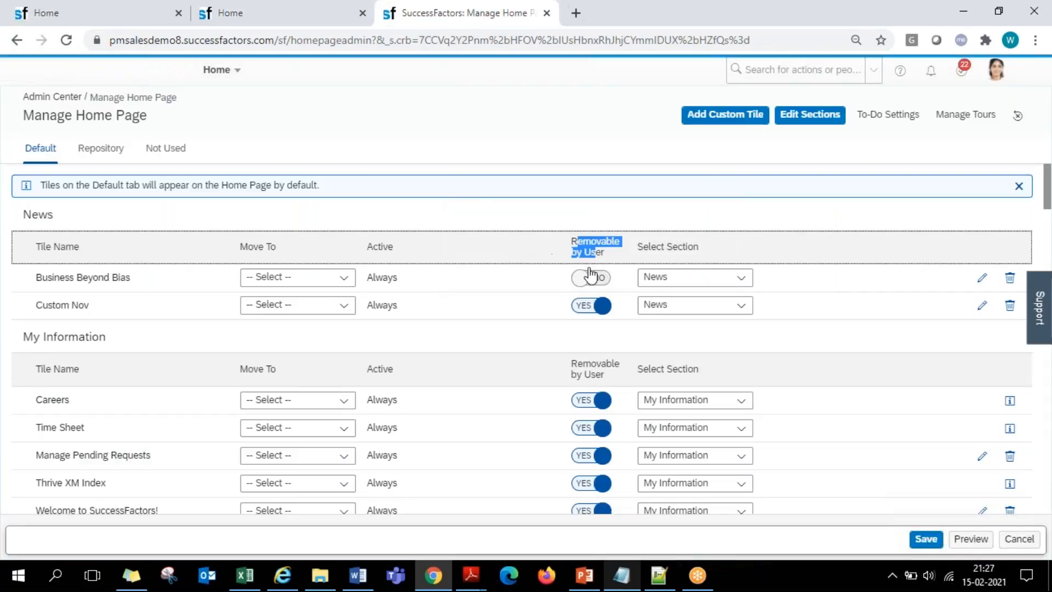
- Compare the Removable by User column in Manage Home Page with the My Information tiles in the tile catalog and on the home page
{"action": "left_click", "coordinate": [581, 243]}
{"action": "left_click_drag", "start_coordinate": [572, 241], "coordinate": [603, 252]}
{"action": "left_click", "coordinate": [291, 19]}
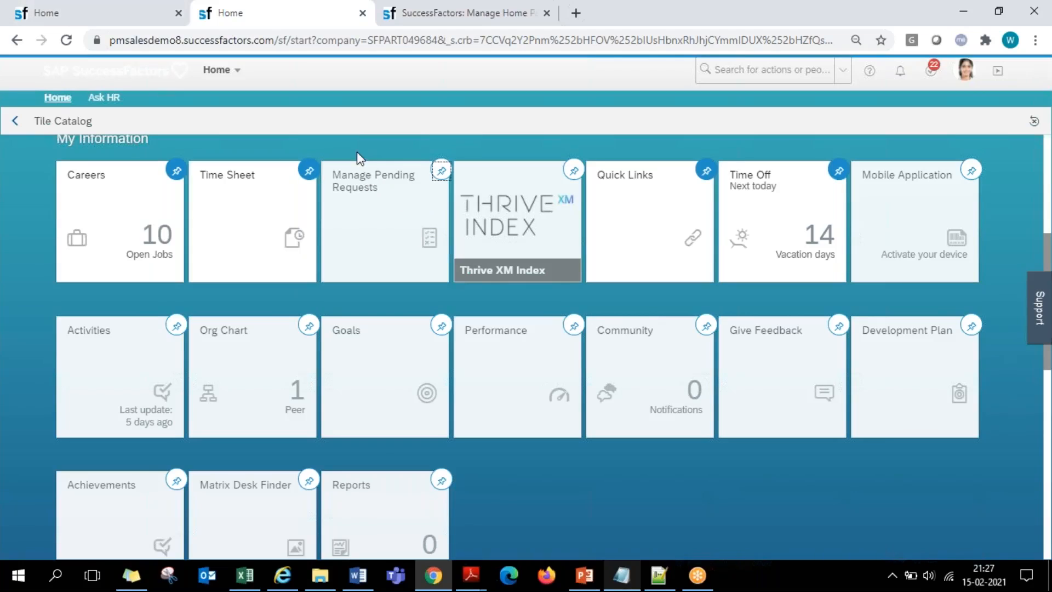
{"action": "scroll", "coordinate": [62, 160], "scroll_direction": "up", "scroll_amount": 3}
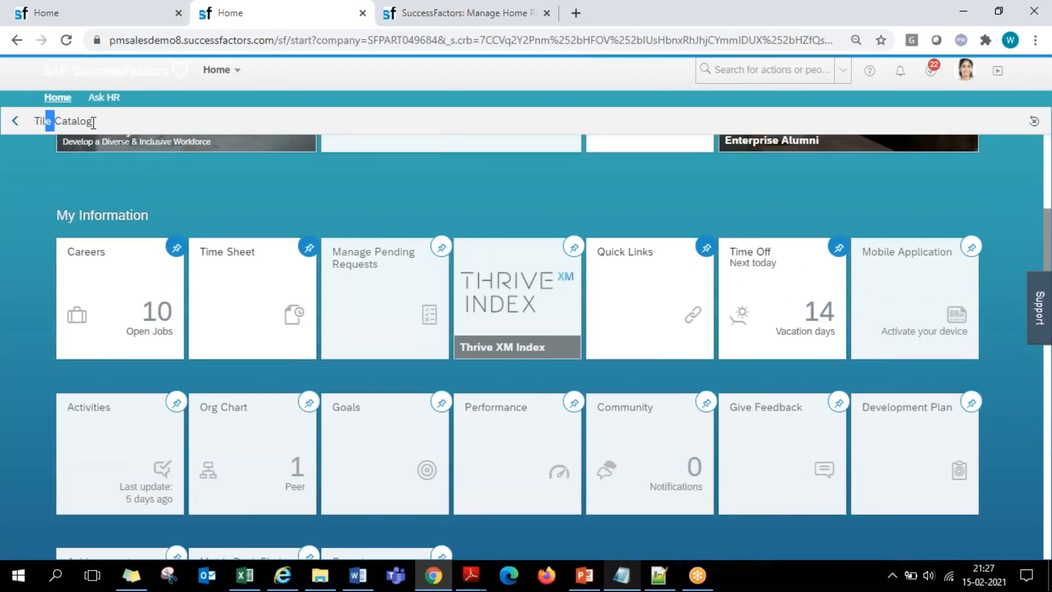
{"action": "left_click", "coordinate": [90, 10]}
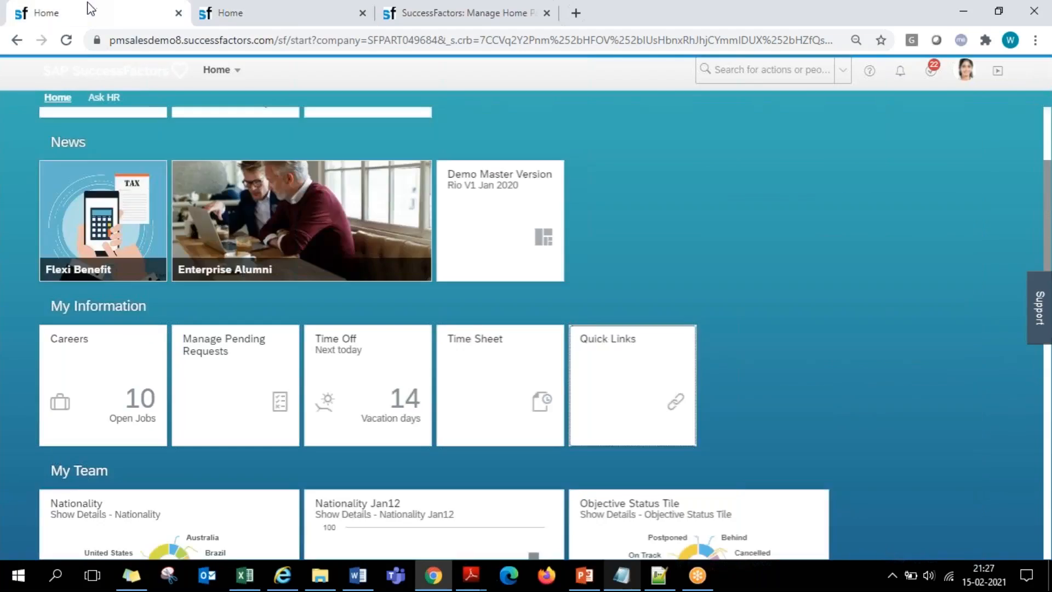
{"action": "left_click", "coordinate": [263, 13]}
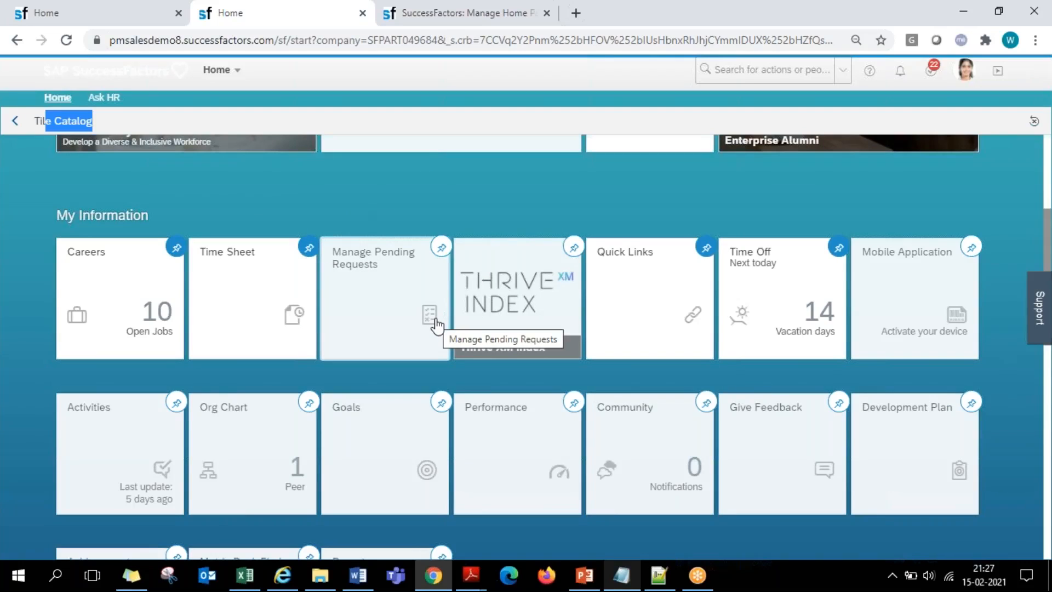
{"action": "left_click", "coordinate": [442, 15]}
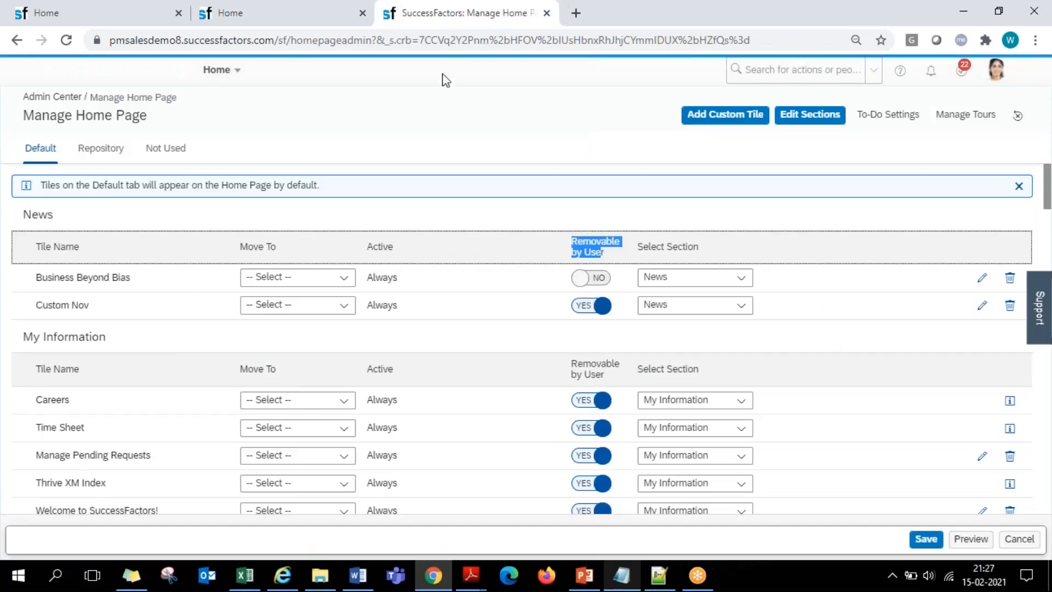
{"action": "left_click", "coordinate": [569, 253]}
{"action": "left_click_drag", "start_coordinate": [569, 249], "coordinate": [603, 256]}
{"action": "left_click", "coordinate": [543, 222]}
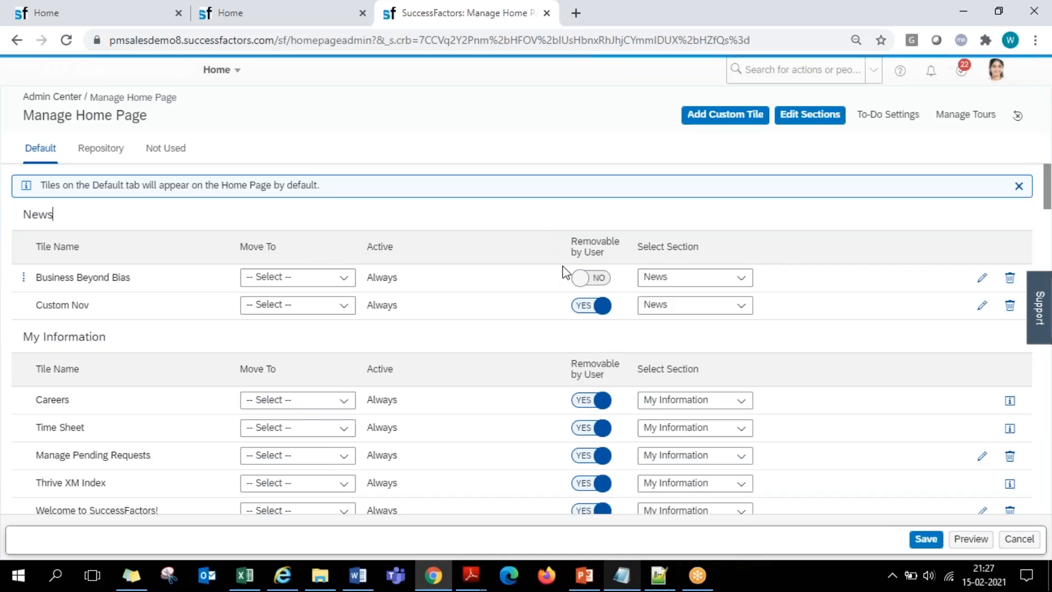
- Switch Removable by User for the Business Beyond Bias tile in News between Yes and No, ending on No
{"action": "left_click_drag", "start_coordinate": [572, 244], "coordinate": [599, 275]}
{"action": "left_click", "coordinate": [588, 248]}
{"action": "left_click", "coordinate": [594, 280]}
{"action": "left_click", "coordinate": [580, 281]}
{"action": "left_click", "coordinate": [602, 281]}
{"action": "left_click", "coordinate": [581, 280]}
{"action": "left_click", "coordinate": [604, 281]}
{"action": "left_click", "coordinate": [580, 285]}
{"action": "left_click", "coordinate": [597, 280]}
{"action": "left_click_drag", "start_coordinate": [572, 237], "coordinate": [603, 252]}
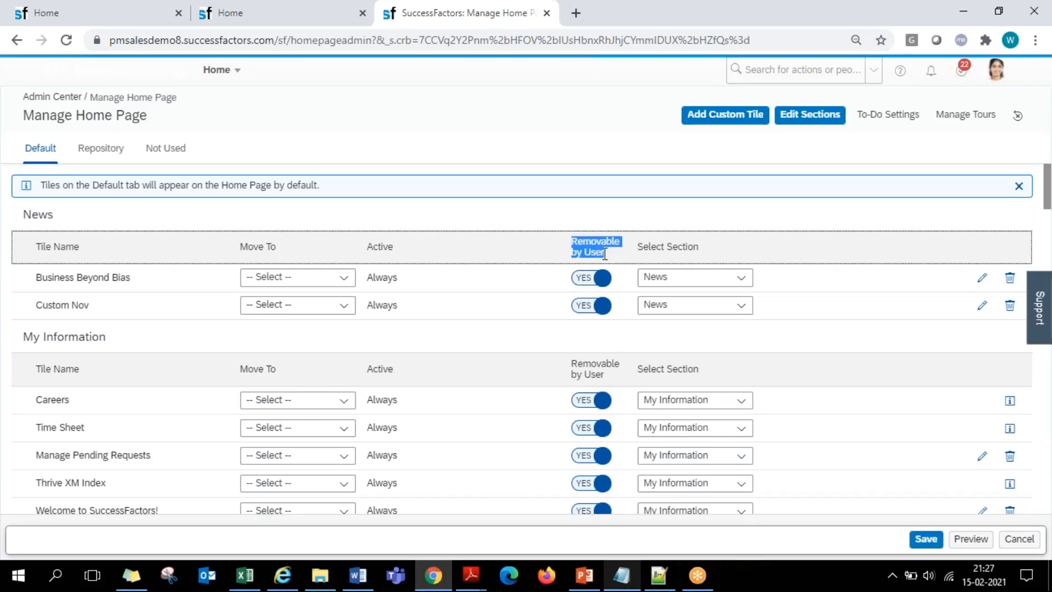
{"action": "left_click", "coordinate": [590, 280]}
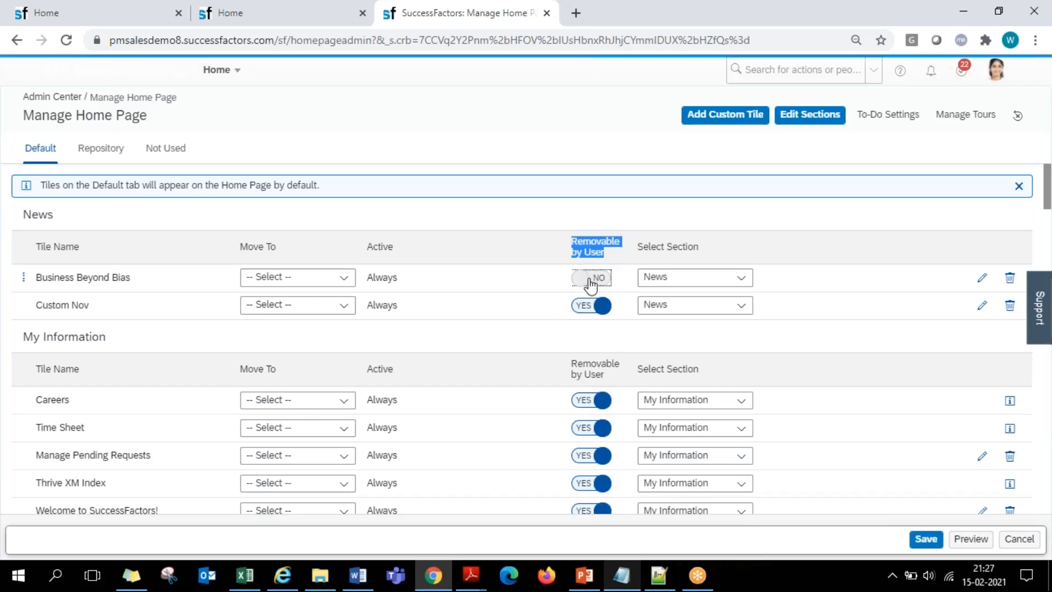
{"action": "left_click", "coordinate": [587, 280]}
{"action": "left_click", "coordinate": [585, 282]}
{"action": "left_click", "coordinate": [596, 282]}
{"action": "left_click", "coordinate": [583, 282]}
- Check the Manage Pending Requests tile in the tile catalog and try to move the Quick Links tile within My Information on the home page
{"action": "left_click", "coordinate": [252, 10]}
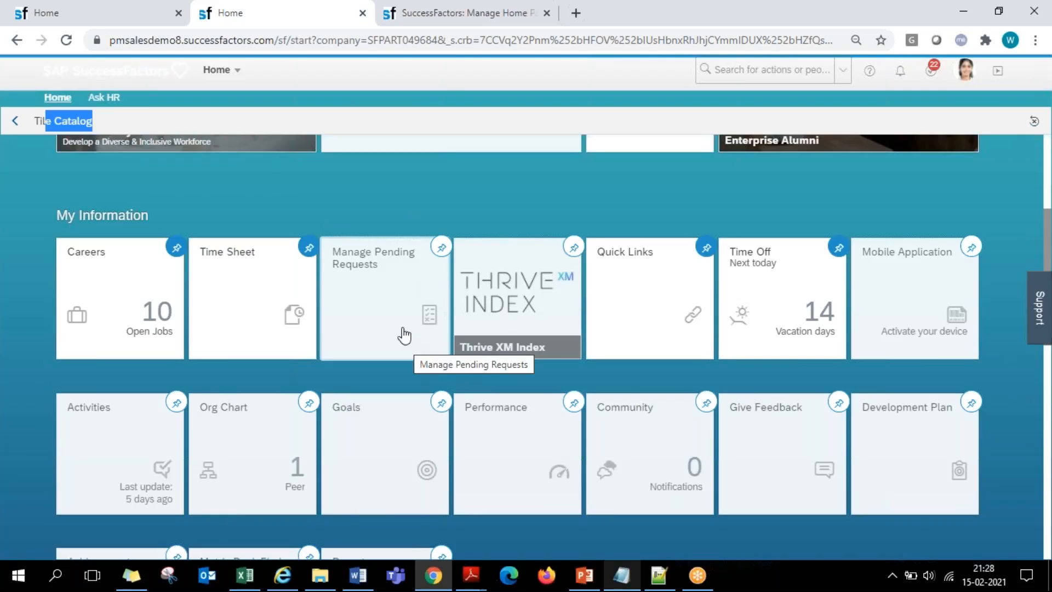
{"action": "left_click", "coordinate": [465, 17]}
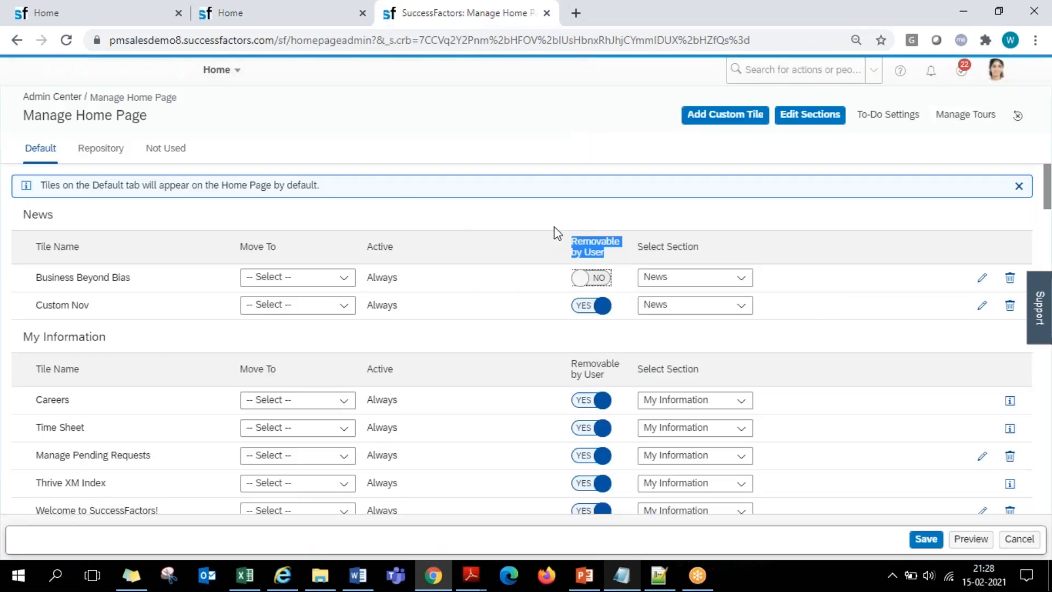
{"action": "left_click", "coordinate": [147, 22]}
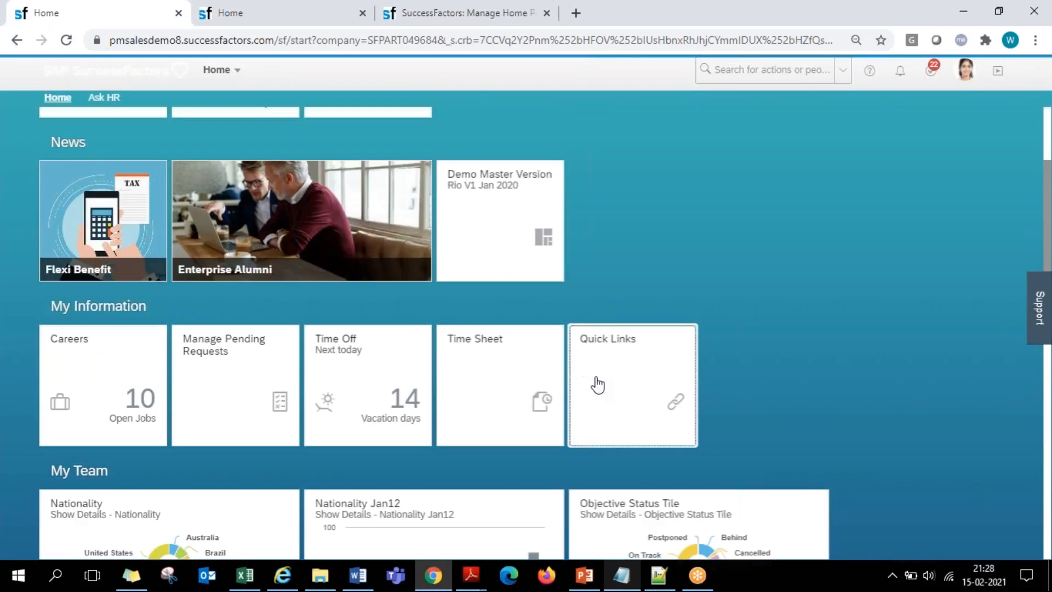
{"action": "mouse_move", "coordinate": [621, 377]}
{"action": "left_mouse_down"}
{"action": "mouse_move", "coordinate": [169, 356]}
{"action": "mouse_move", "coordinate": [634, 357]}
{"action": "mouse_move", "coordinate": [634, 373]}
{"action": "left_mouse_up"}
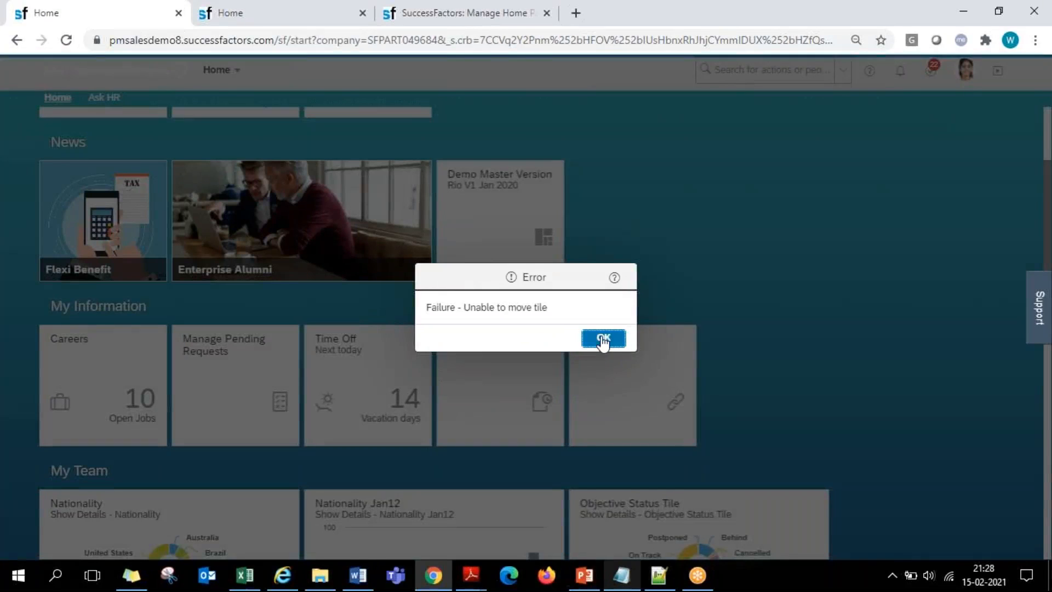
{"action": "left_click", "coordinate": [602, 336]}
{"action": "left_click_drag", "start_coordinate": [611, 333], "coordinate": [628, 360]}
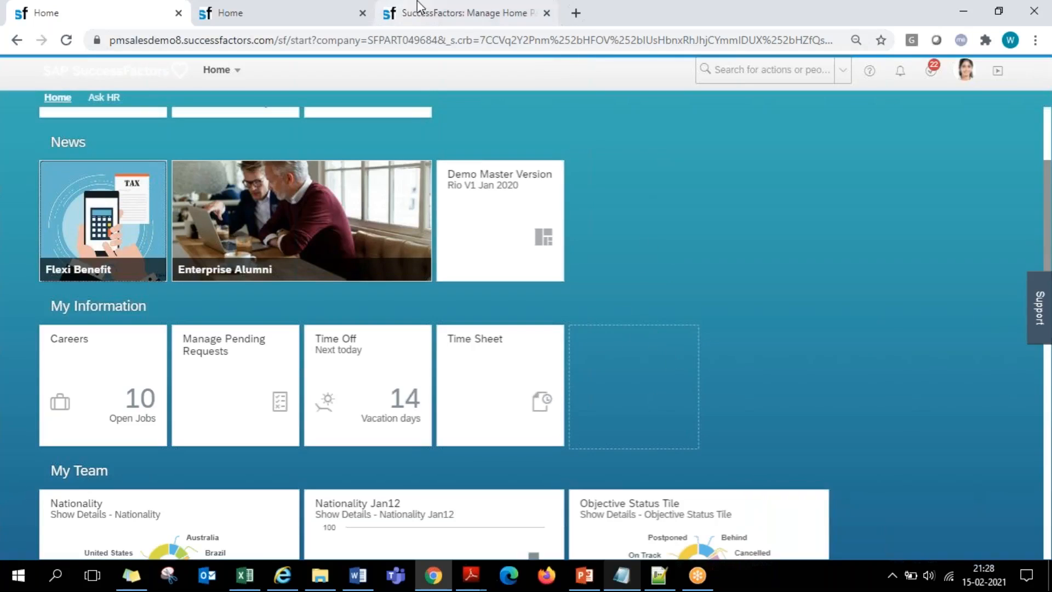
- Move the Business Beyond Bias tile from News to the My Information section in Manage Home Page and locate it there
{"action": "left_click", "coordinate": [447, 10]}
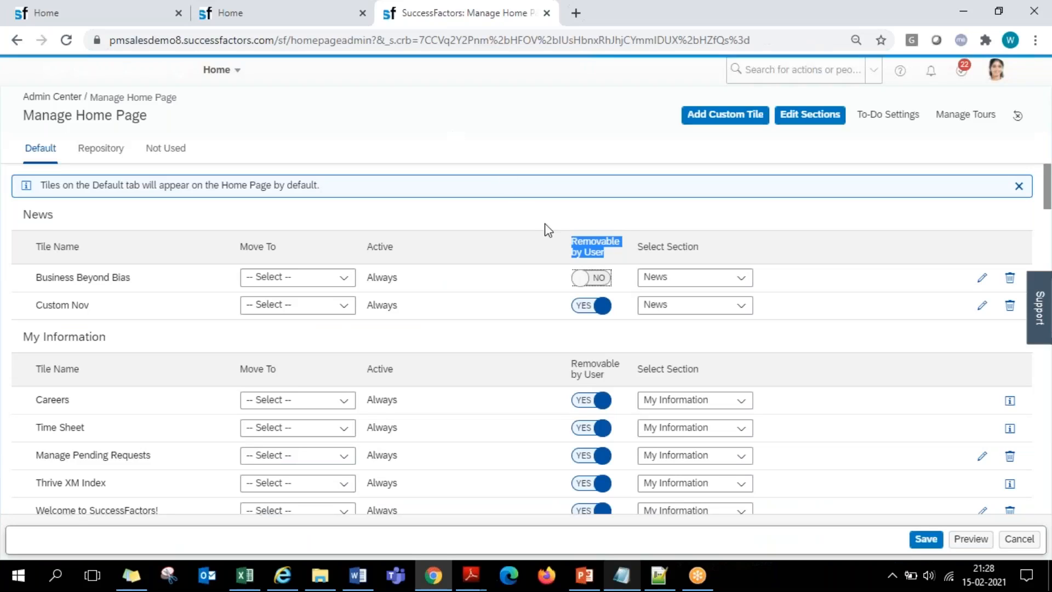
{"action": "left_click", "coordinate": [650, 247]}
{"action": "left_click", "coordinate": [739, 279]}
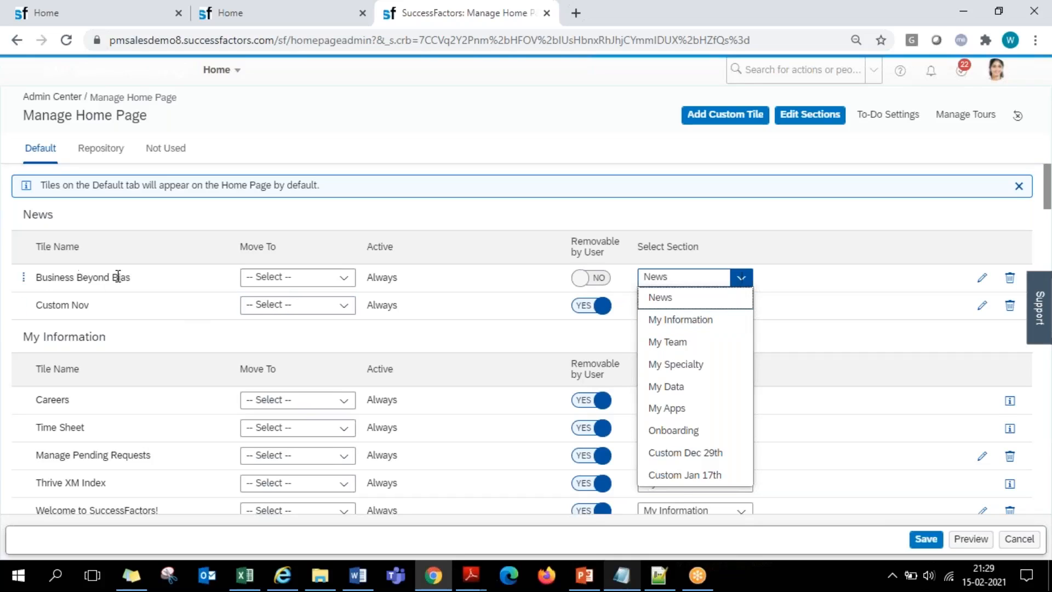
{"action": "left_click", "coordinate": [697, 323]}
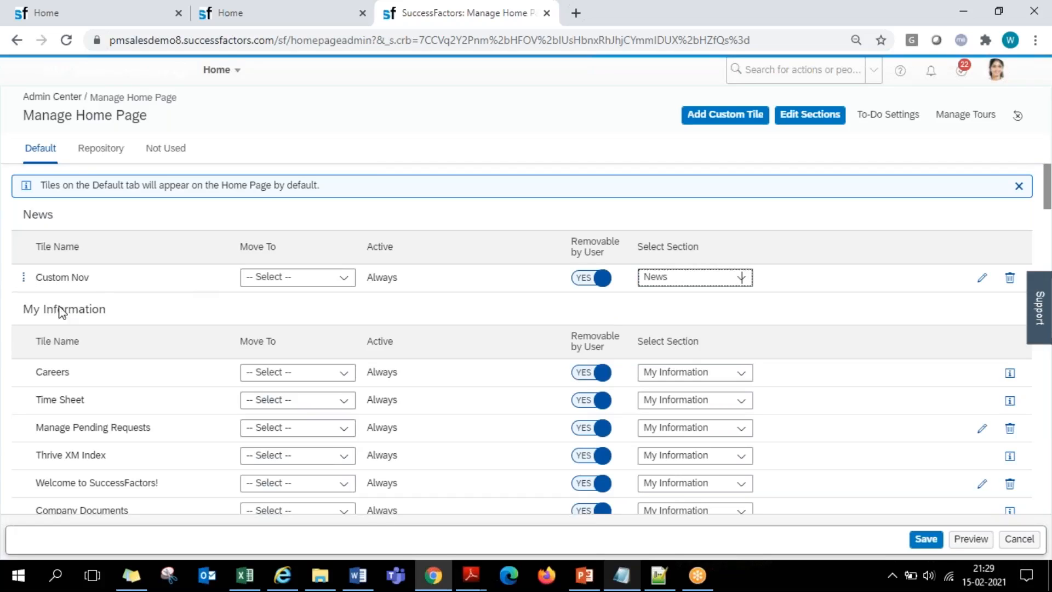
{"action": "scroll", "coordinate": [99, 309], "scroll_direction": "down", "scroll_amount": 4}
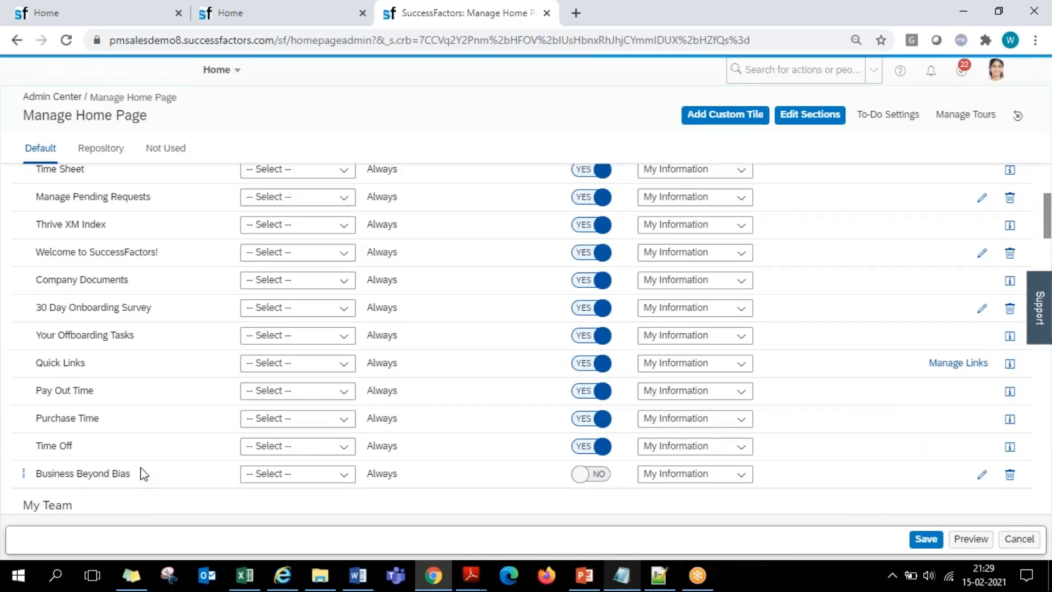
- Set the Business Beyond Bias tile's section back to News and check the News tile list
{"action": "left_click", "coordinate": [749, 479]}
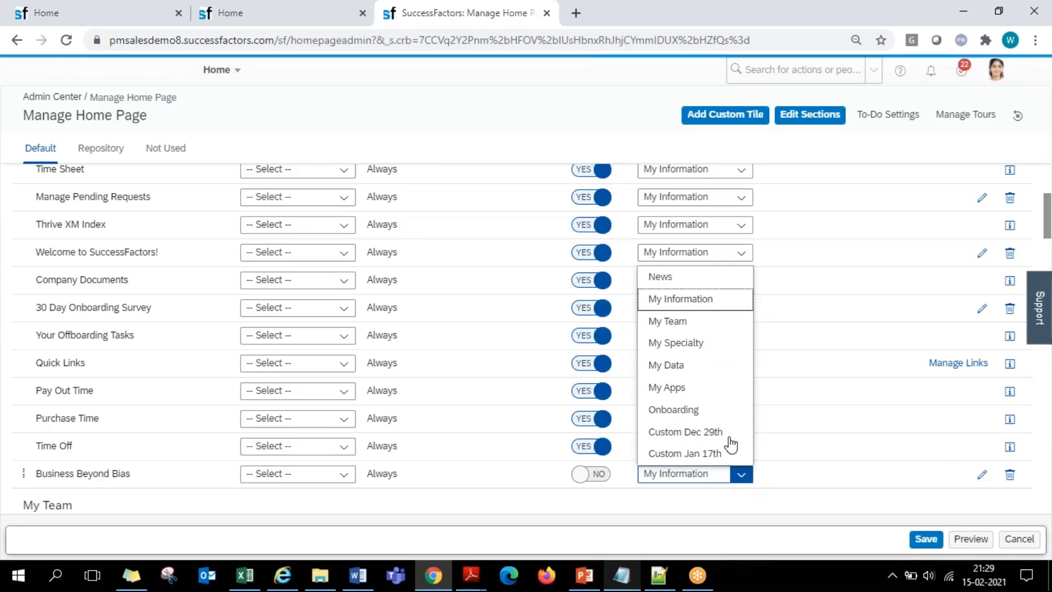
{"action": "left_click", "coordinate": [679, 283]}
{"action": "scroll", "coordinate": [650, 469], "scroll_direction": "up", "scroll_amount": 4}
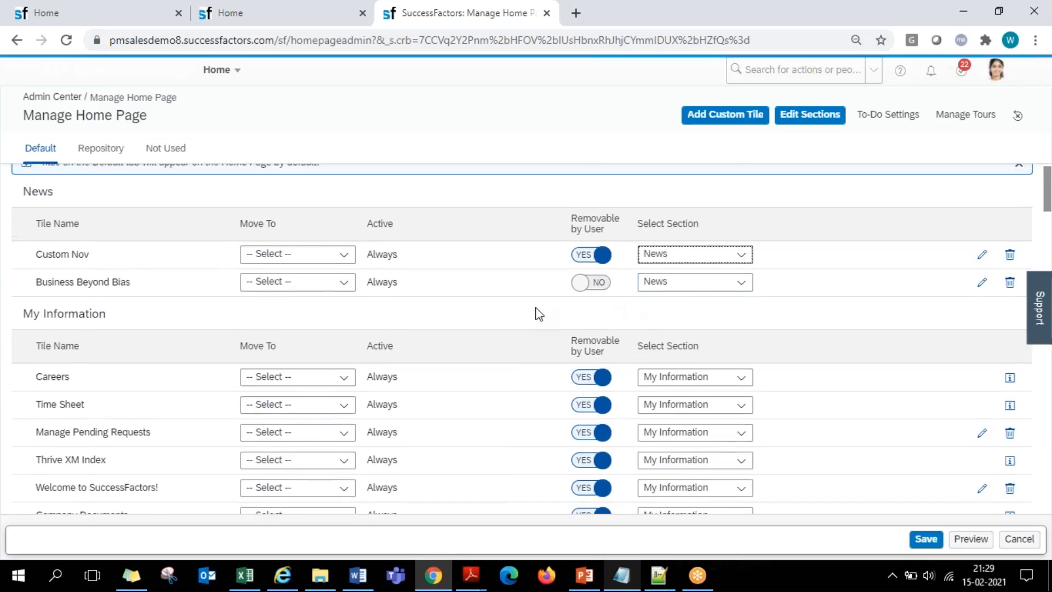
{"action": "scroll", "coordinate": [540, 314], "scroll_direction": "up", "scroll_amount": 1}
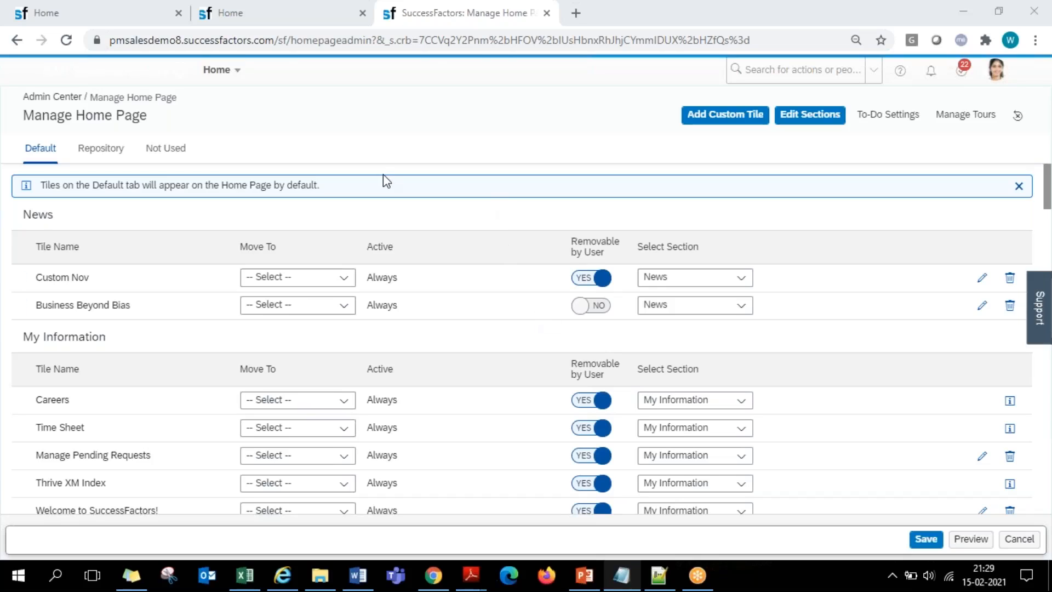
- Examine the home page sections and their tiles, from To-Do, News and My Information to My Team and My Specialty
{"action": "left_click", "coordinate": [131, 26]}
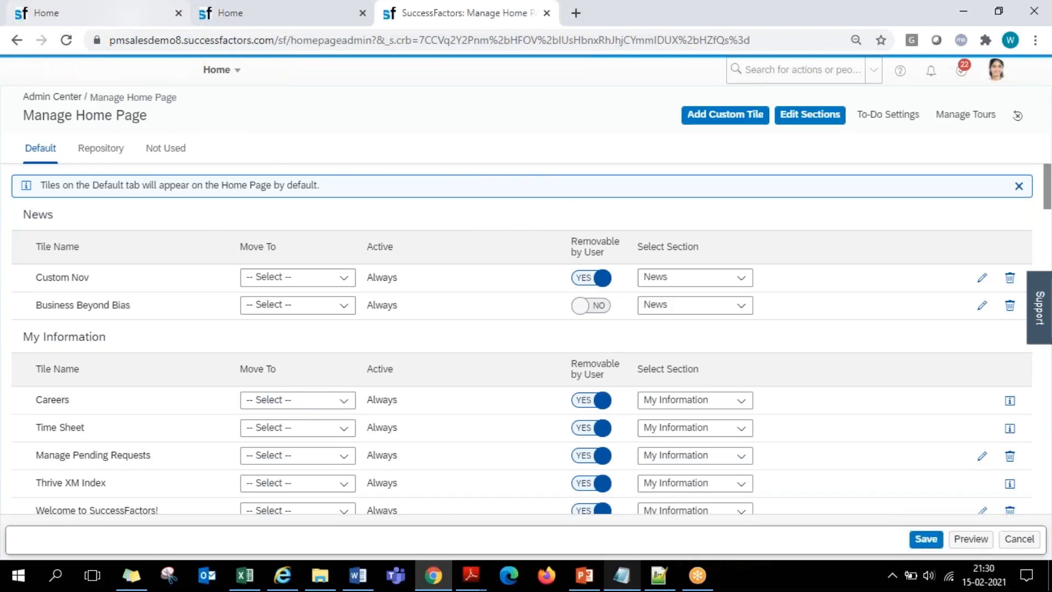
{"action": "scroll", "coordinate": [99, 184], "scroll_direction": "up", "scroll_amount": 3}
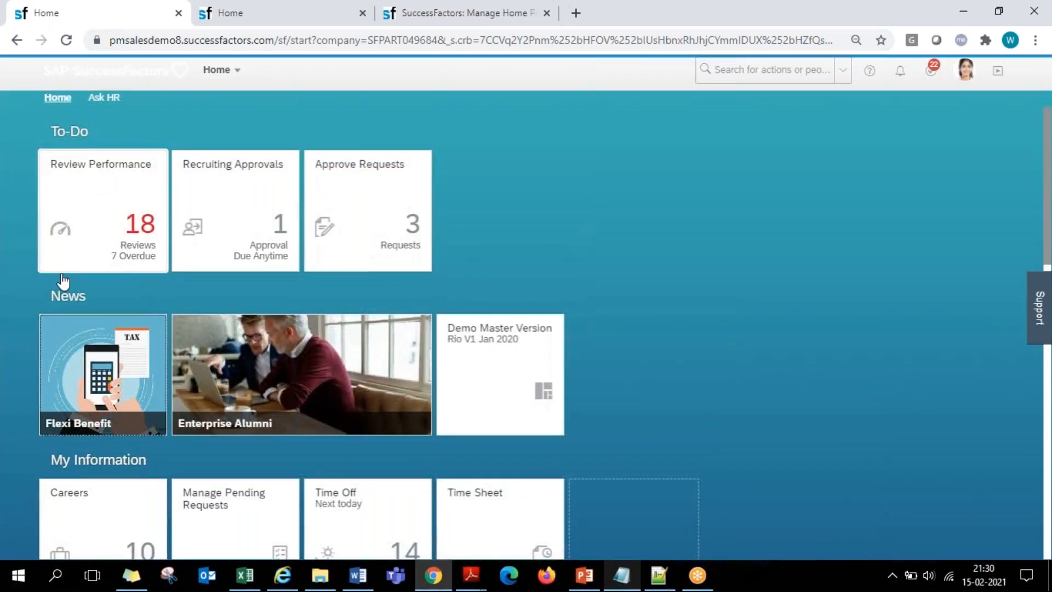
{"action": "scroll", "coordinate": [104, 289], "scroll_direction": "down", "scroll_amount": 3}
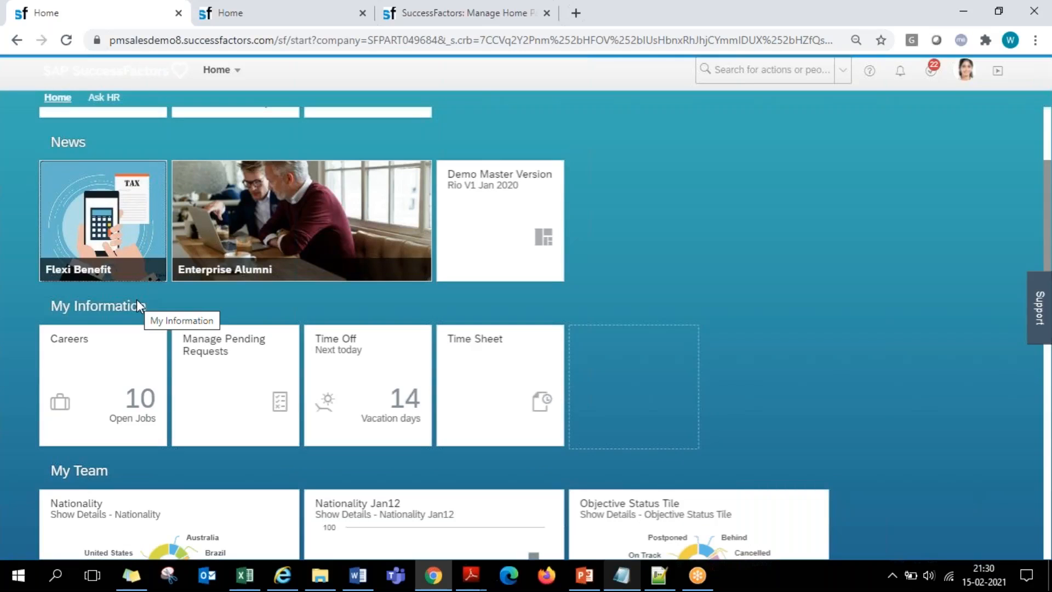
{"action": "scroll", "coordinate": [627, 202], "scroll_direction": "up", "scroll_amount": 2}
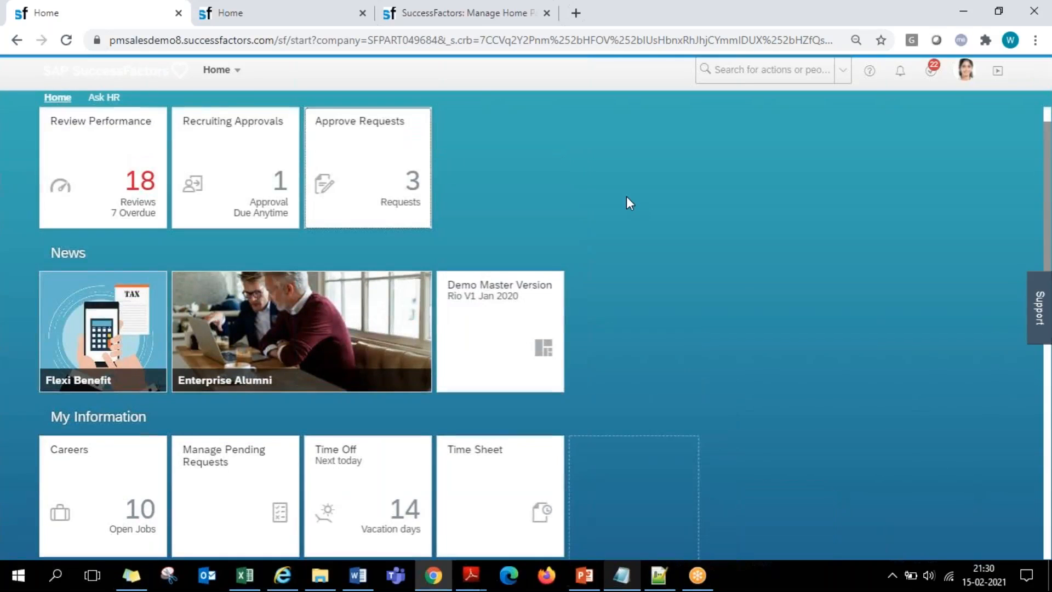
{"action": "scroll", "coordinate": [627, 198], "scroll_direction": "up", "scroll_amount": 1}
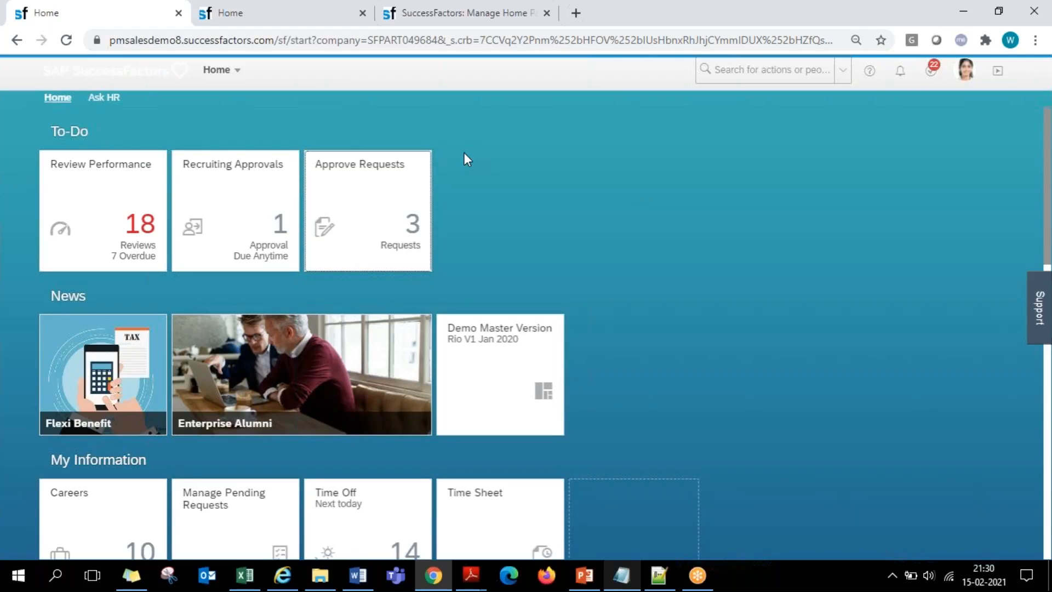
{"action": "left_click", "coordinate": [132, 126]}
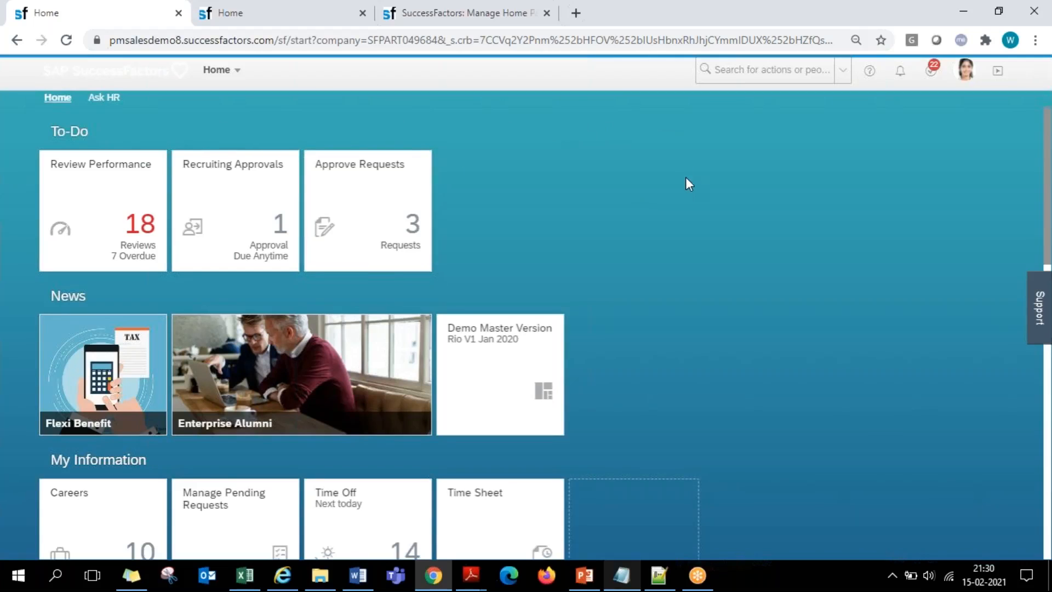
{"action": "scroll", "coordinate": [679, 215], "scroll_direction": "down", "scroll_amount": 6}
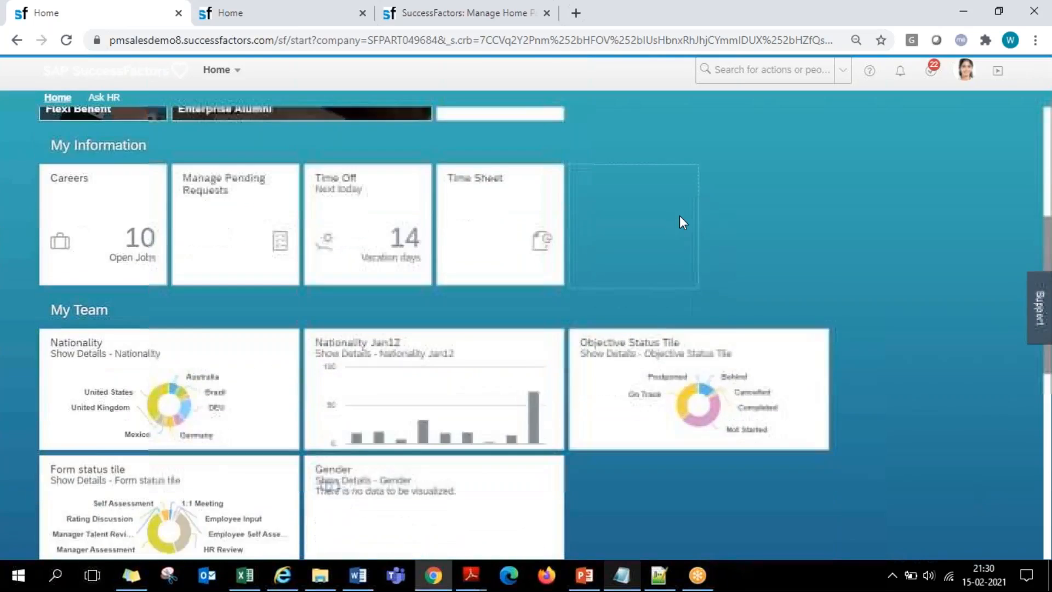
{"action": "scroll", "coordinate": [677, 241], "scroll_direction": "down", "scroll_amount": 6}
{"action": "scroll", "coordinate": [662, 323], "scroll_direction": "up", "scroll_amount": 6}
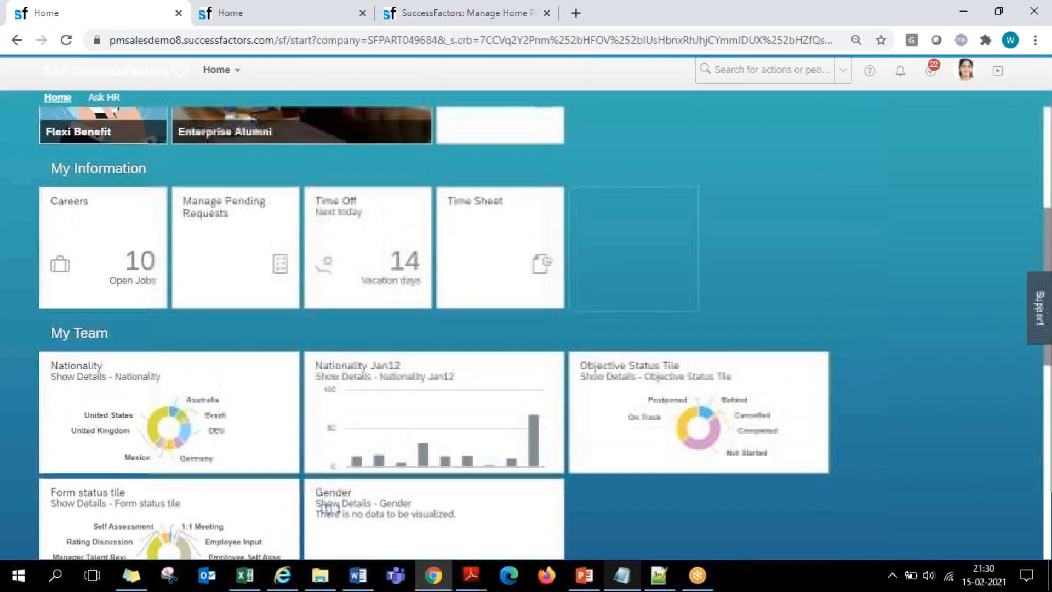
{"action": "scroll", "coordinate": [659, 317], "scroll_direction": "up", "scroll_amount": 5}
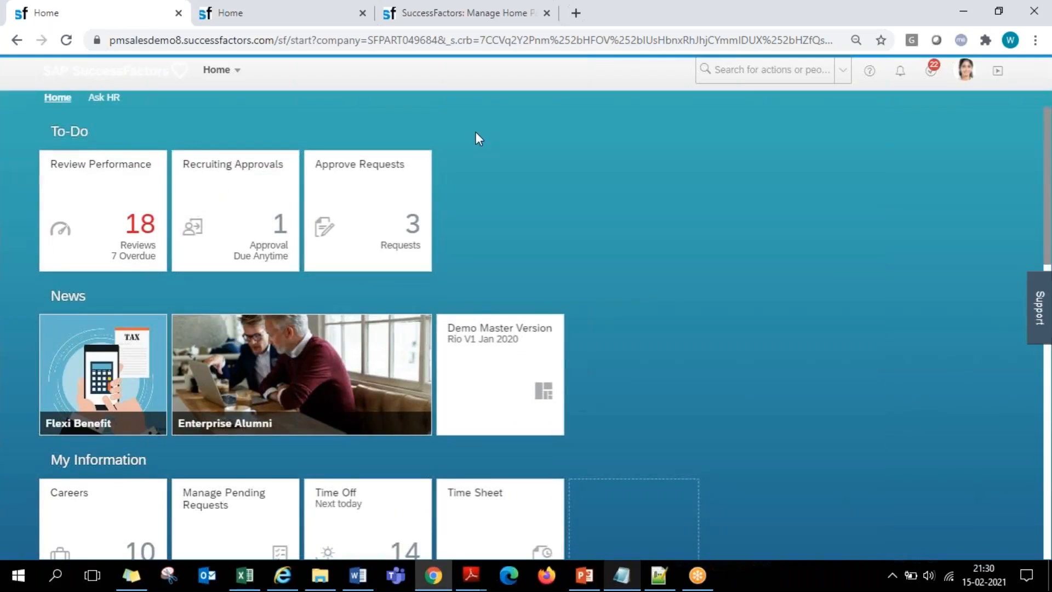
{"action": "scroll", "coordinate": [718, 291], "scroll_direction": "down", "scroll_amount": 11}
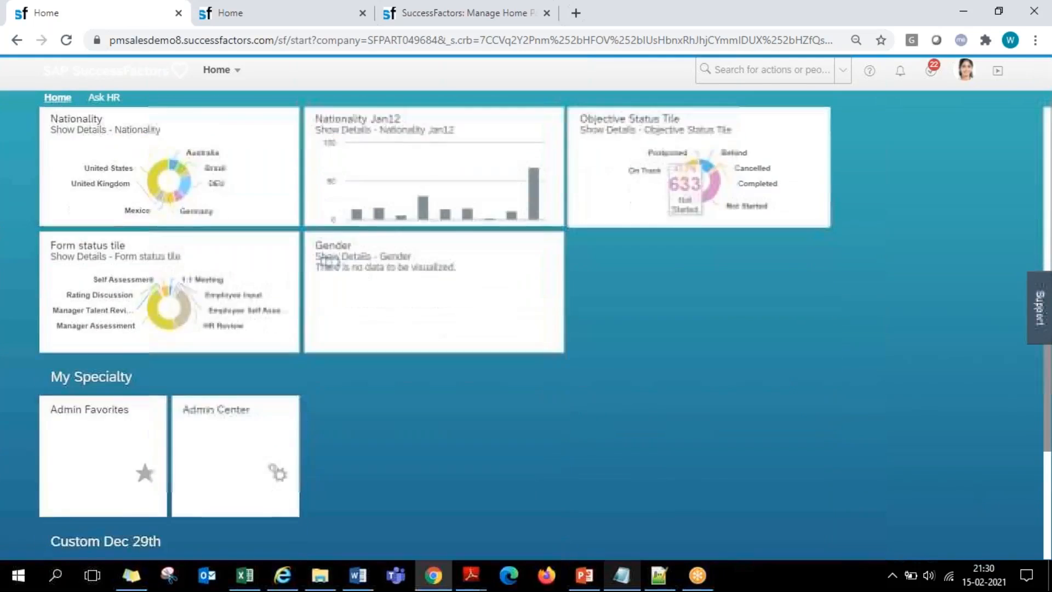
{"action": "scroll", "coordinate": [714, 309], "scroll_direction": "up", "scroll_amount": 11}
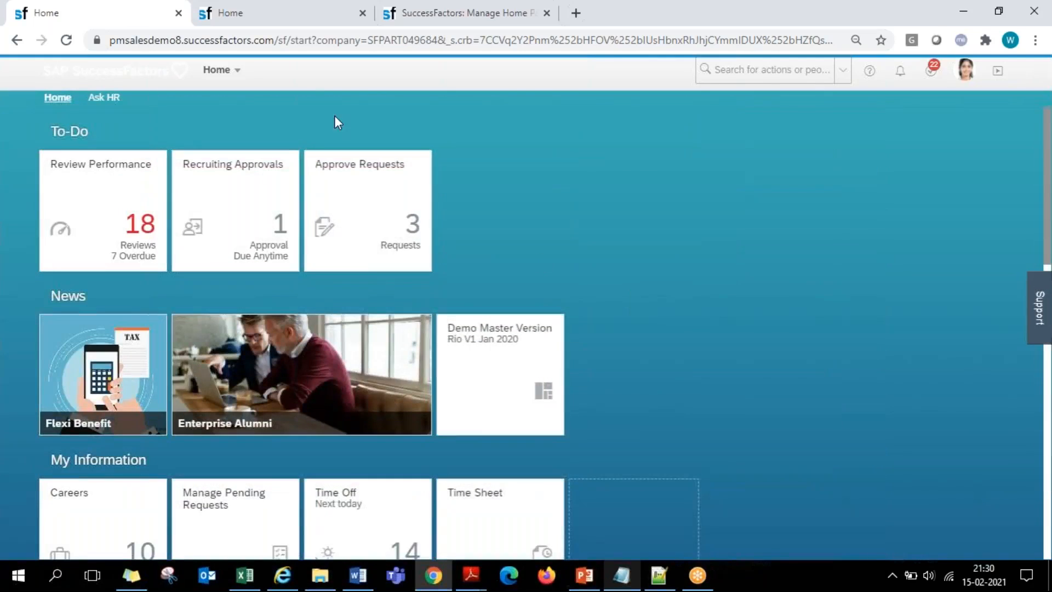
- Check the tile catalog where users personalize the home page, and open the Repository tile list in Manage Home Page
{"action": "left_click", "coordinate": [298, 9]}
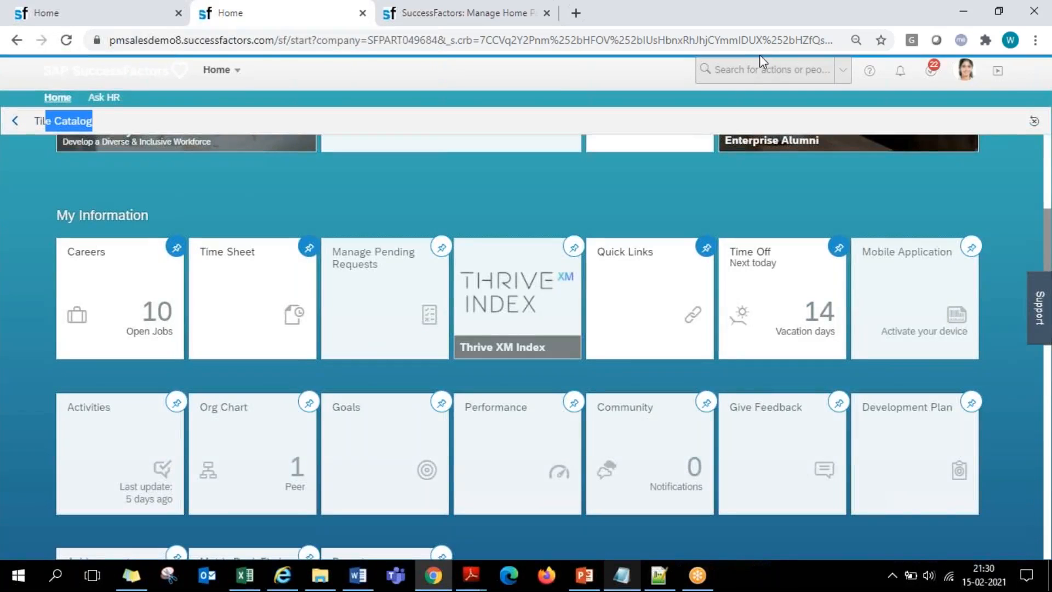
{"action": "left_click", "coordinate": [767, 42]}
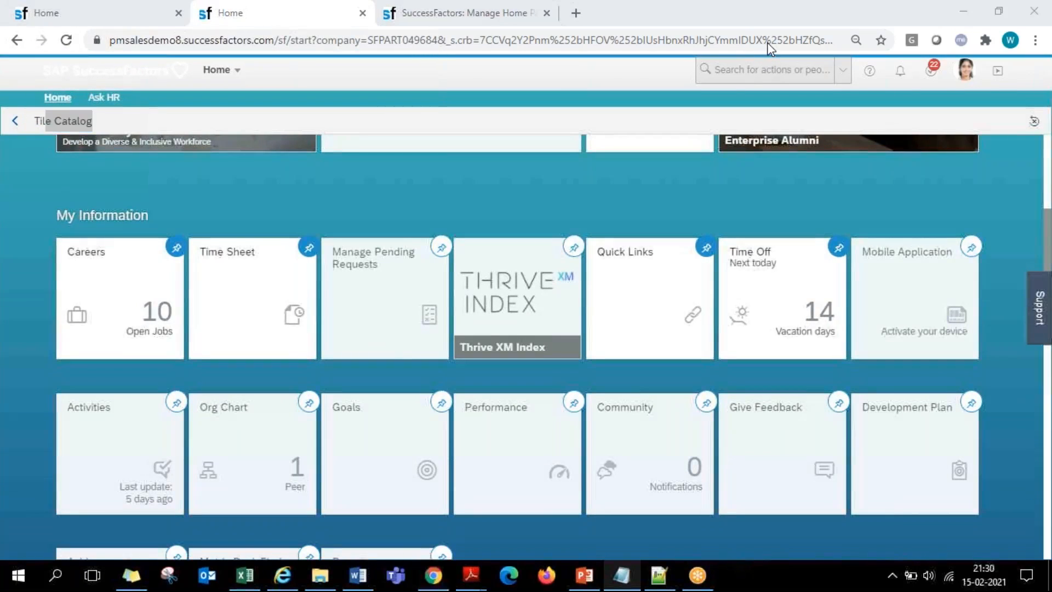
{"action": "left_click", "coordinate": [965, 71]}
{"action": "left_click", "coordinate": [944, 209]}
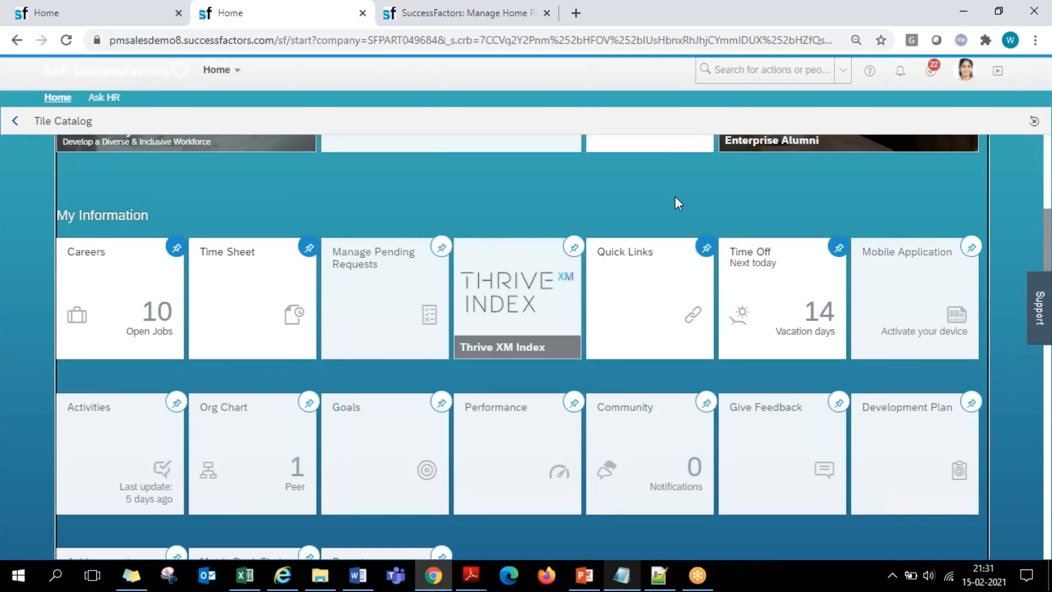
{"action": "left_click", "coordinate": [446, 22]}
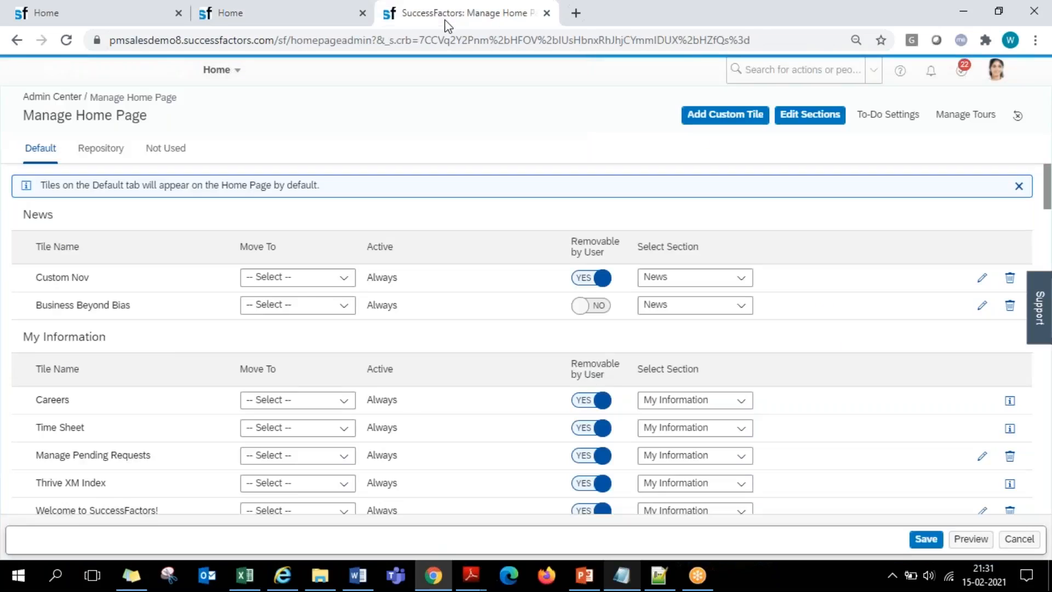
{"action": "left_click", "coordinate": [104, 156]}
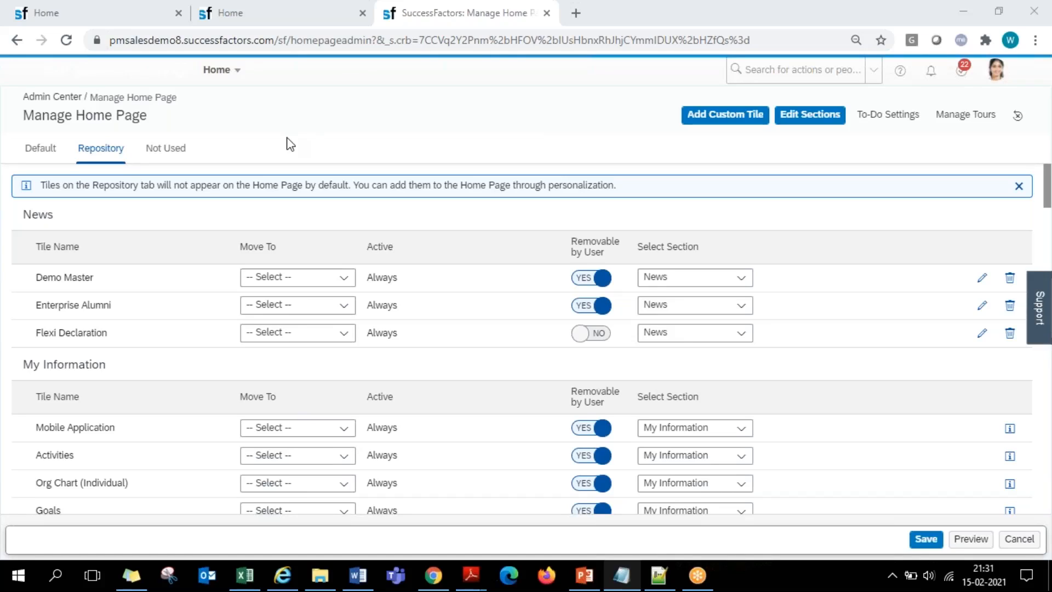
- Check the current section order on the home page, and open the section editor in Manage Home Page, discarding unsaved changes
{"action": "left_click", "coordinate": [124, 20]}
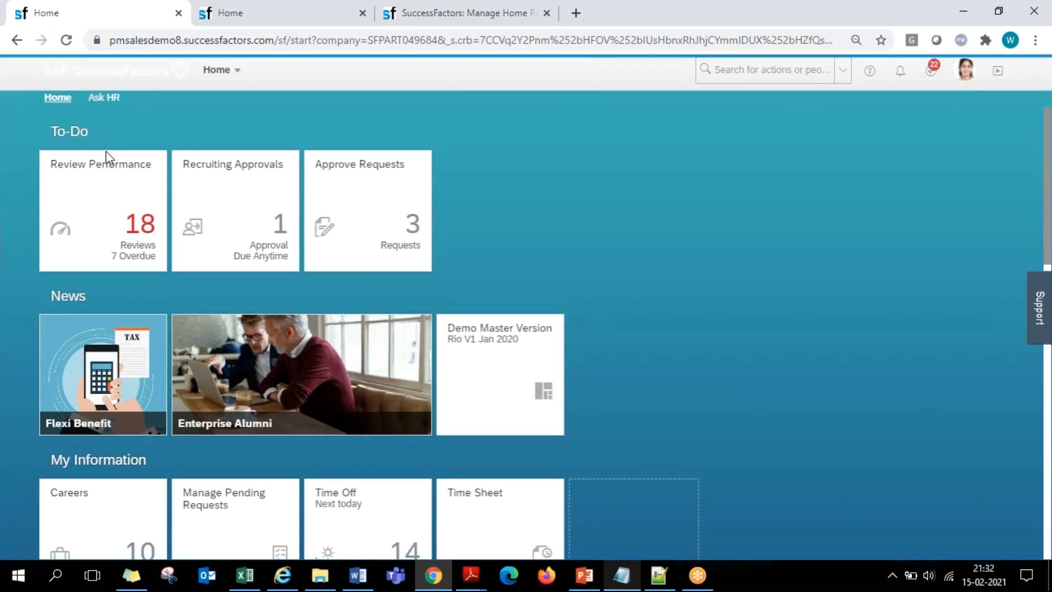
{"action": "scroll", "coordinate": [103, 299], "scroll_direction": "down", "scroll_amount": 3}
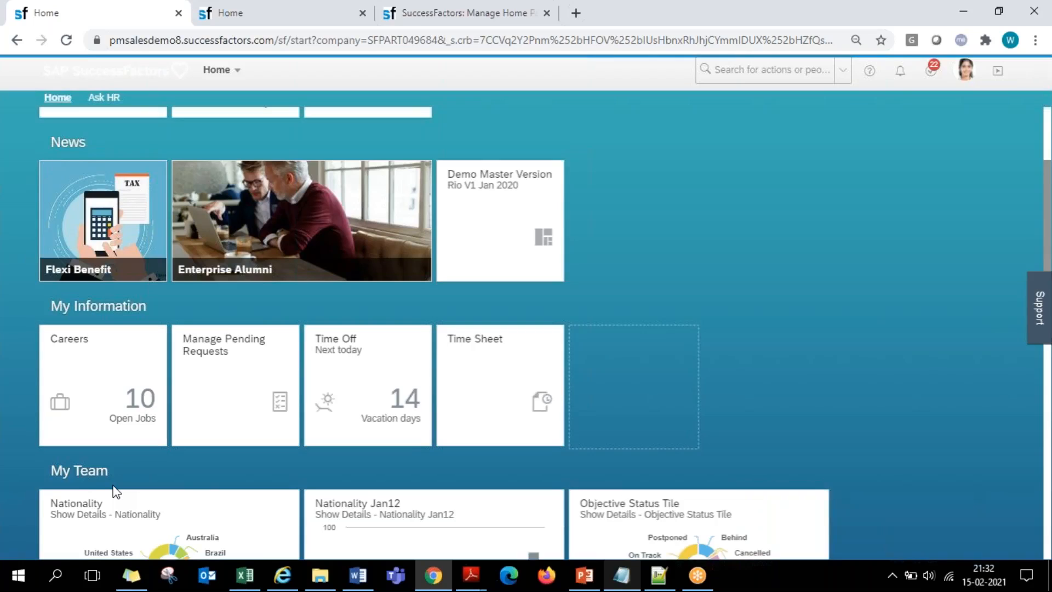
{"action": "left_click", "coordinate": [470, 18]}
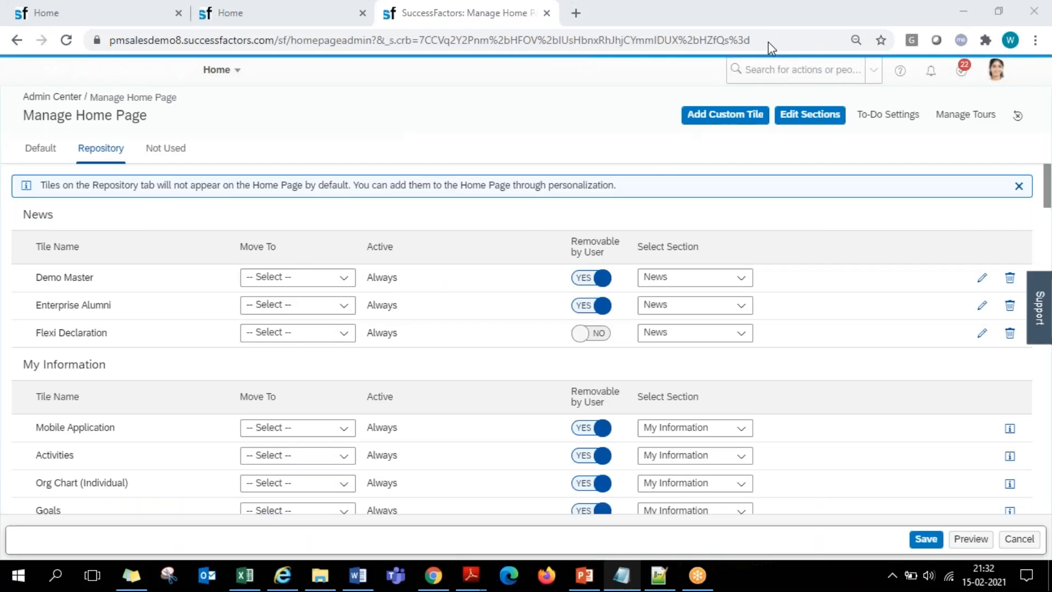
{"action": "left_click", "coordinate": [806, 117]}
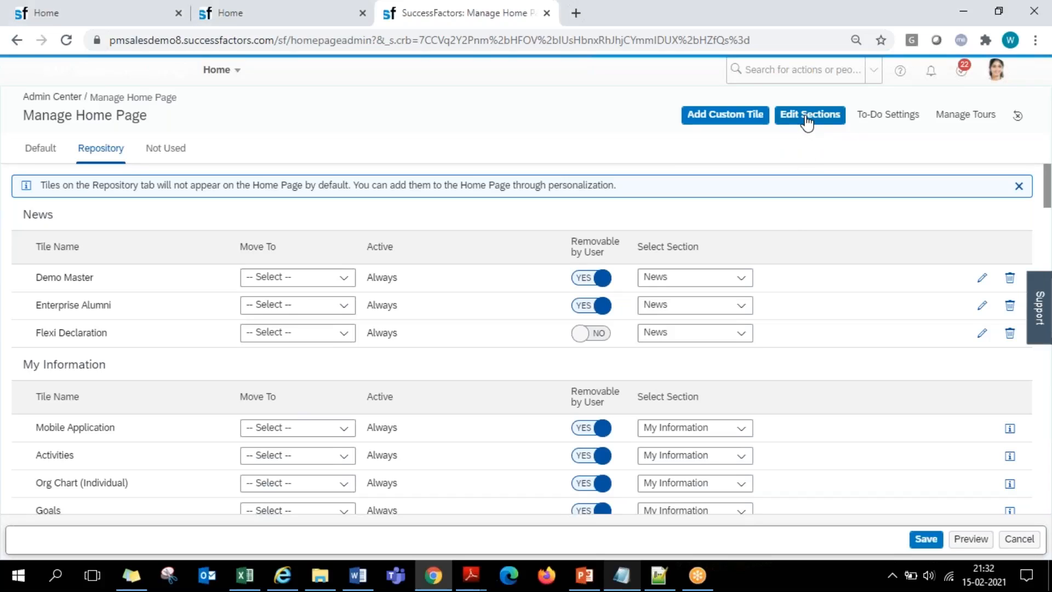
{"action": "left_click", "coordinate": [805, 121]}
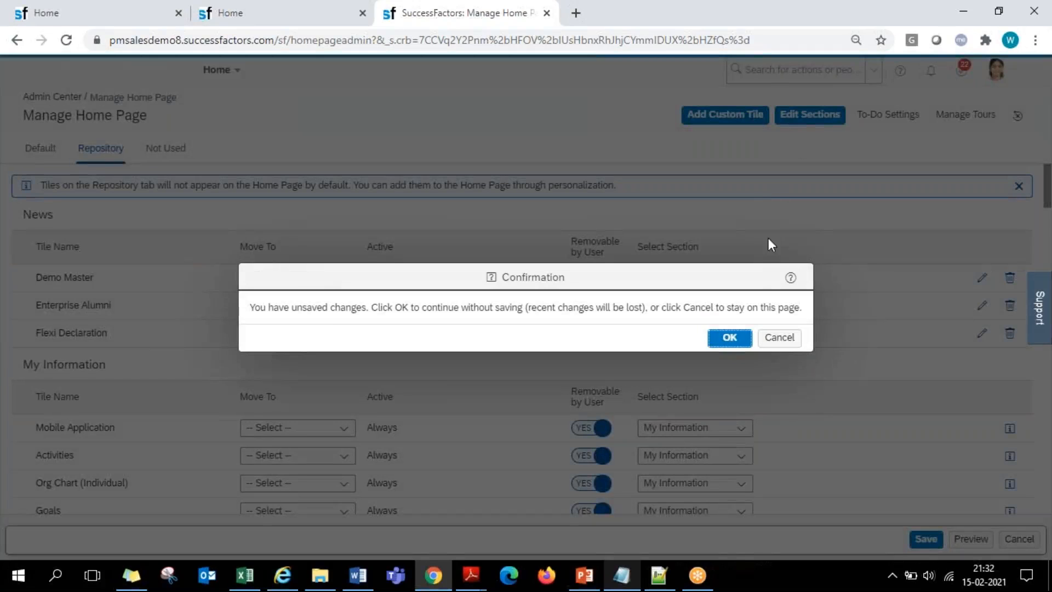
{"action": "left_click", "coordinate": [733, 337]}
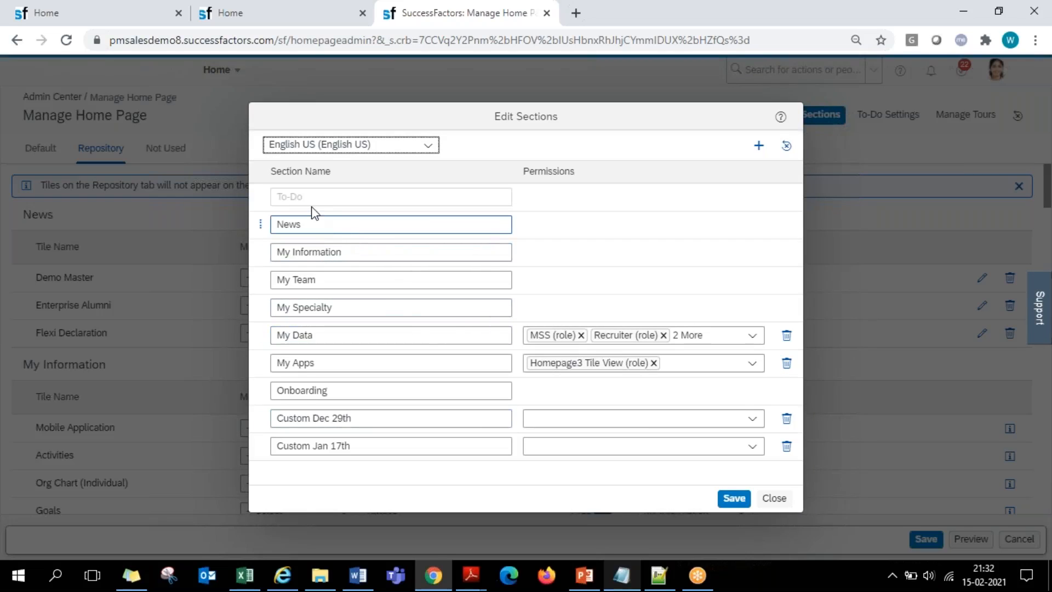
- Rename the My Information section to My Info in the English US section list
{"action": "left_click", "coordinate": [274, 200]}
{"action": "left_click_drag", "start_coordinate": [274, 200], "coordinate": [370, 200]}
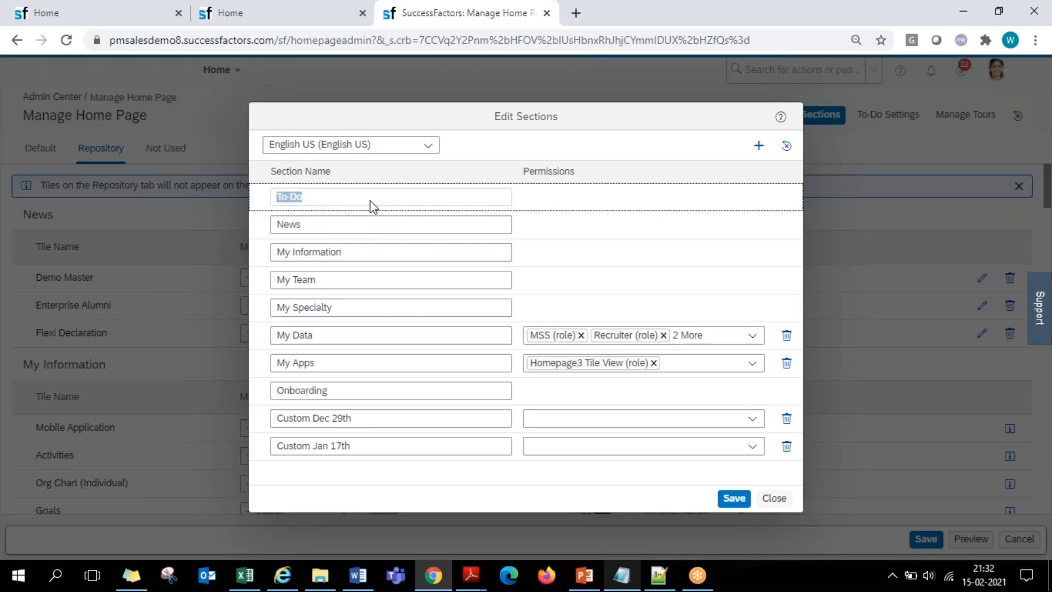
{"action": "left_click", "coordinate": [369, 200]}
{"action": "left_click", "coordinate": [316, 224]}
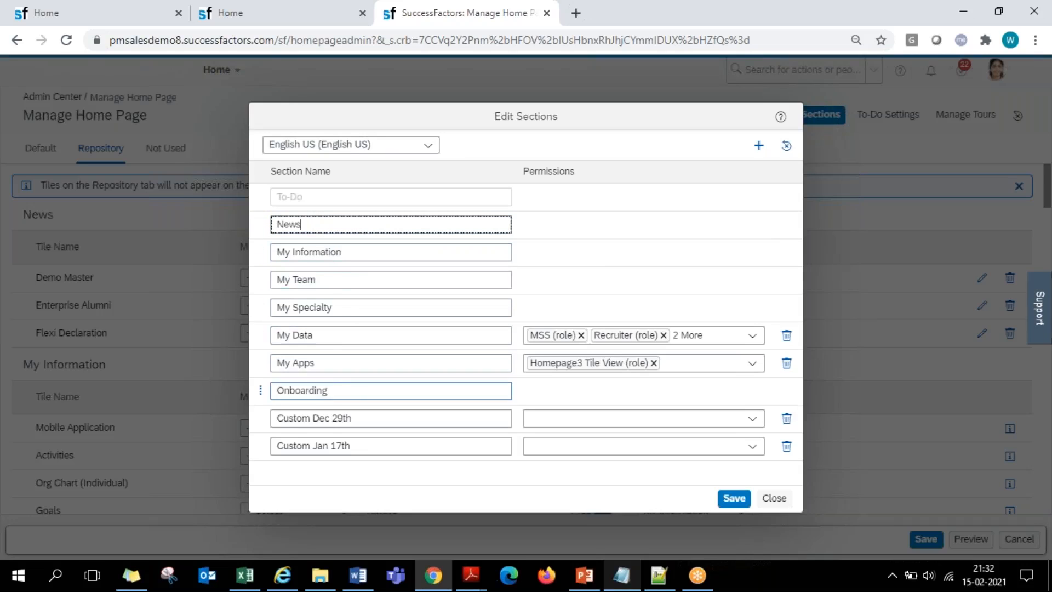
{"action": "left_click", "coordinate": [342, 253]}
{"action": "key", "text": "BackSpace"}
{"action": "key", "text": "BackSpace"}
{"action": "key", "text": "BackSpace"}
{"action": "left_click", "coordinate": [491, 147]}
- Move the My Info section above News in the section order
{"action": "left_click", "coordinate": [277, 252]}
{"action": "left_click", "coordinate": [278, 222]}
{"action": "left_click", "coordinate": [300, 254]}
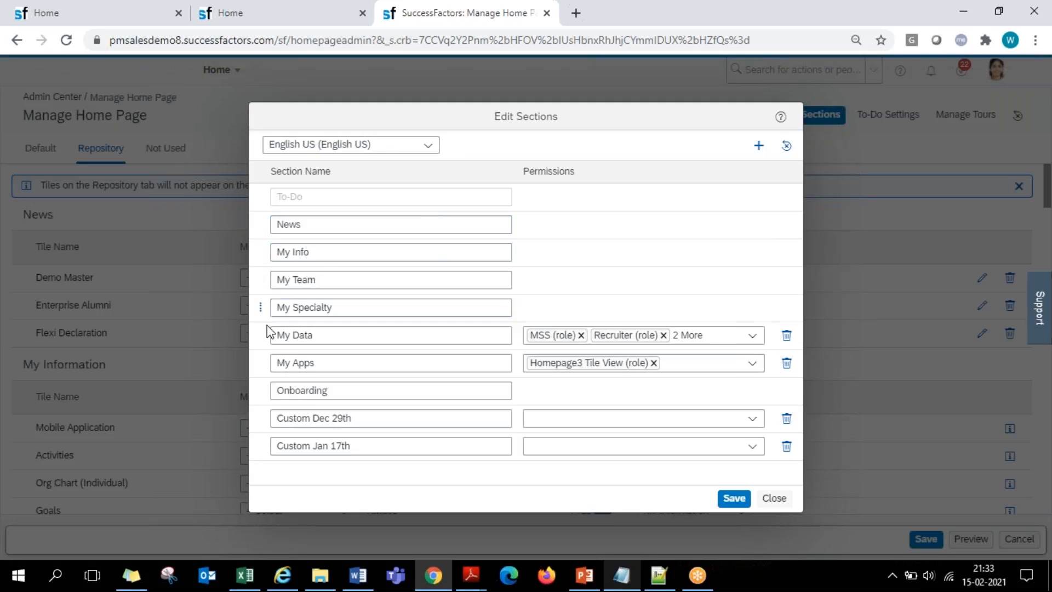
{"action": "left_click_drag", "start_coordinate": [260, 251], "coordinate": [263, 230]}
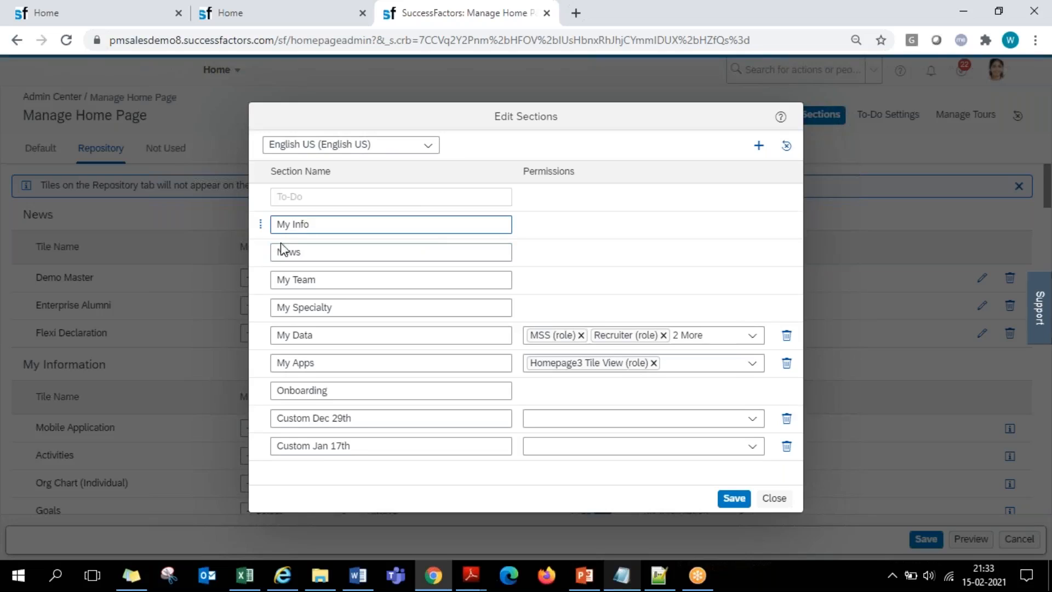
{"action": "left_click", "coordinate": [313, 224]}
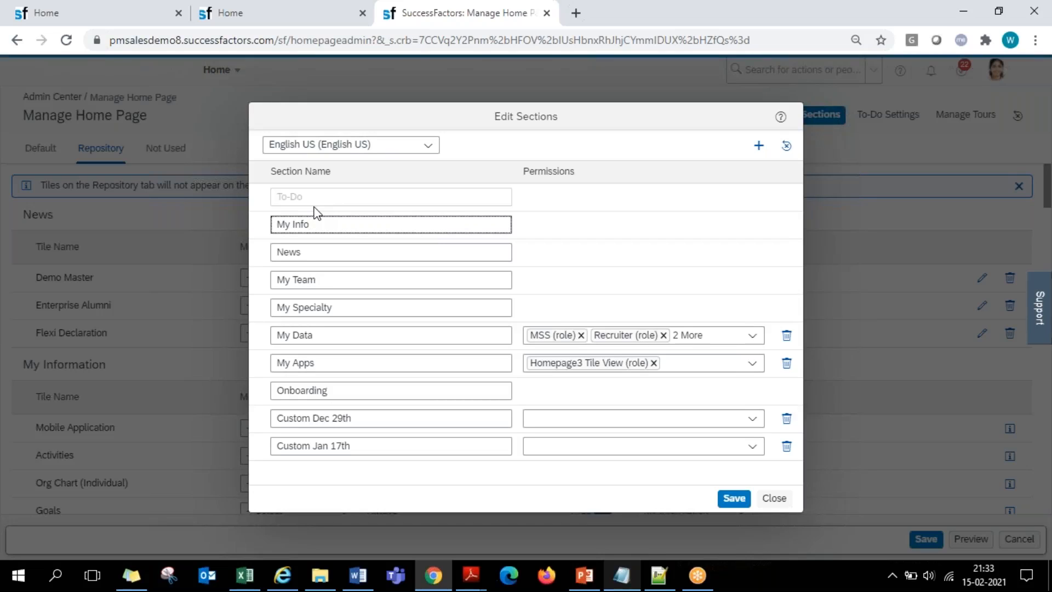
- Add a section named Custom Feb15th between News and My Team, and save the section list
{"action": "left_click", "coordinate": [760, 148]}
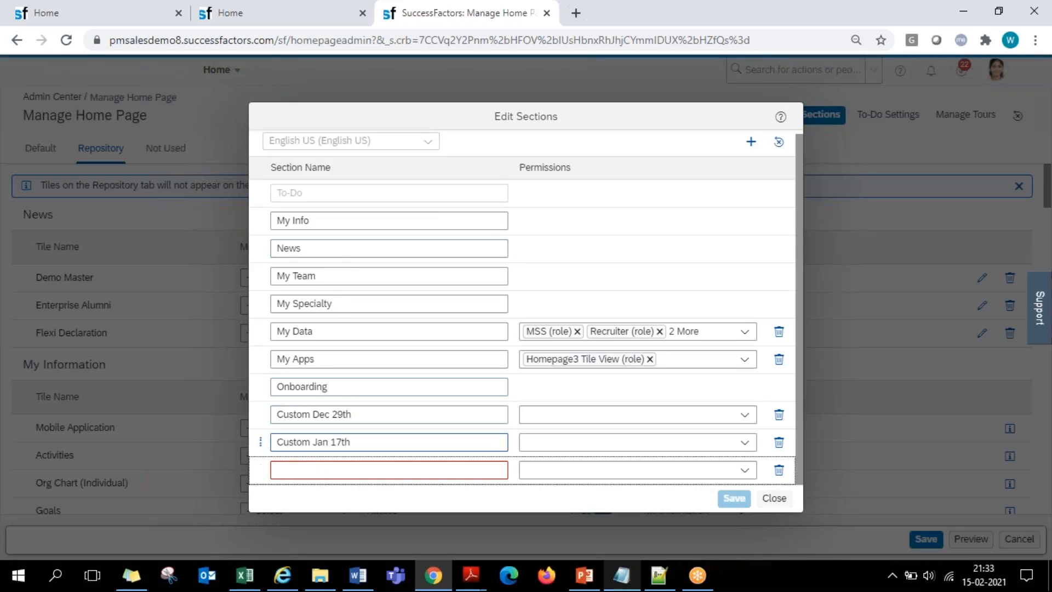
{"action": "left_click_drag", "start_coordinate": [262, 469], "coordinate": [278, 271]}
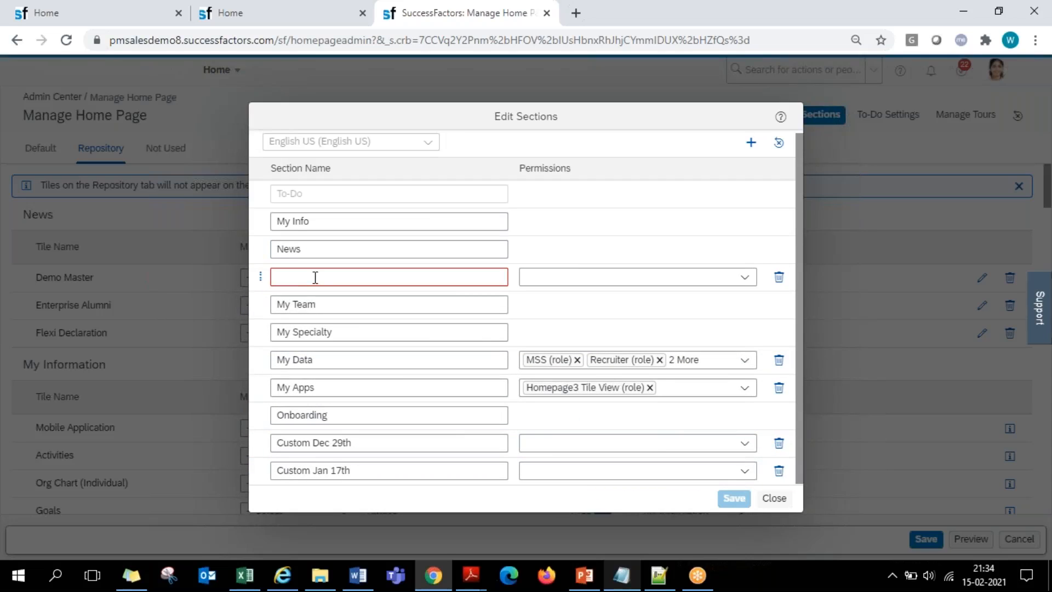
{"action": "left_click", "coordinate": [315, 277]}
{"action": "type", "text": "Custom Fe"}
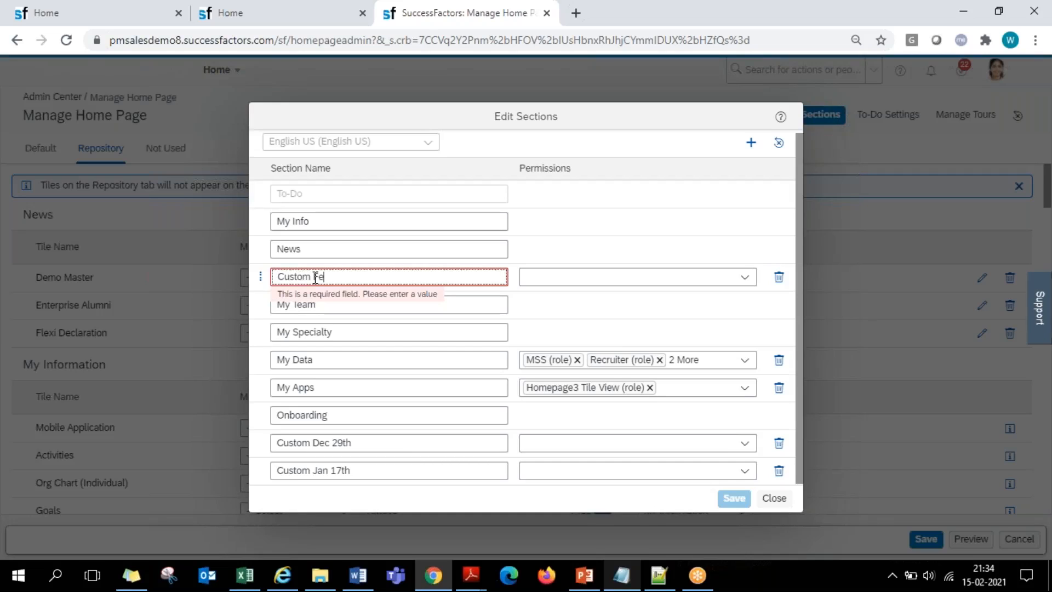
{"action": "type", "text": "b15th"}
{"action": "left_click", "coordinate": [591, 148]}
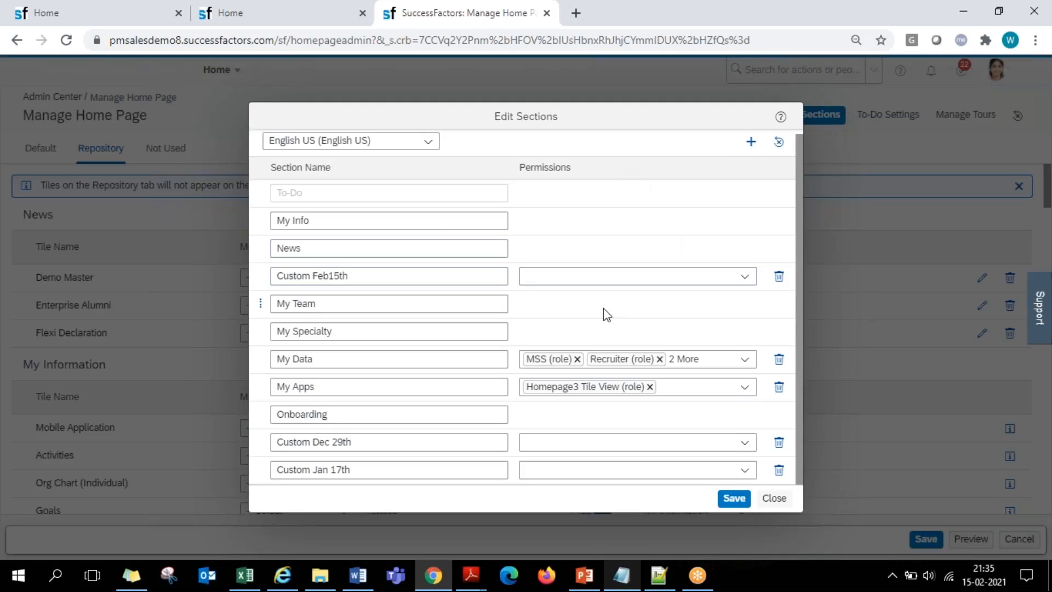
{"action": "left_click", "coordinate": [734, 498]}
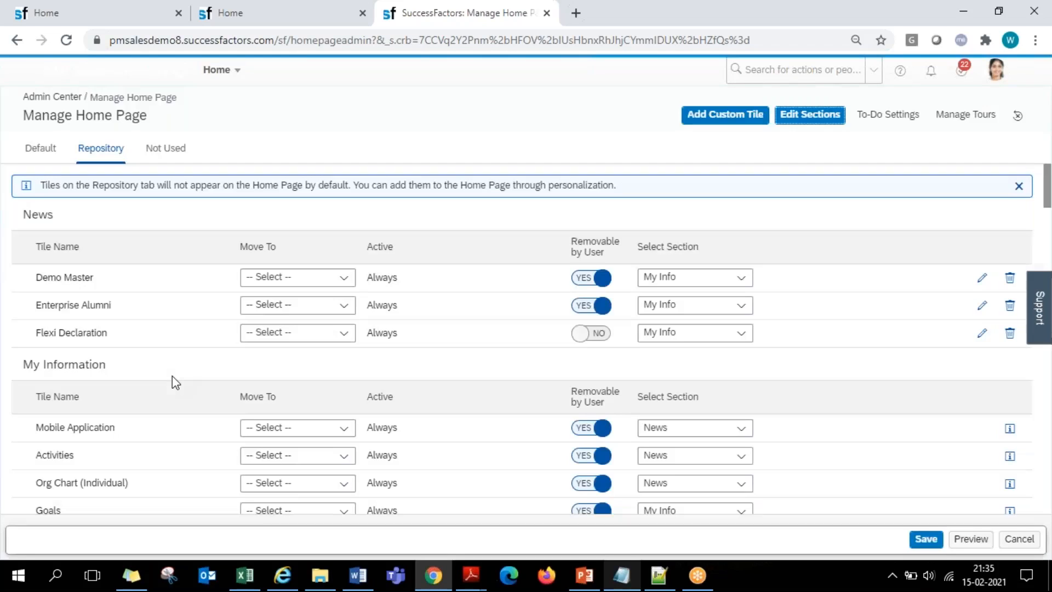
- Examine the Repository tile list for the renamed My Info section, the News section and the new Custom Feb15th section
{"action": "scroll", "coordinate": [166, 331], "scroll_direction": "down", "scroll_amount": 1}
{"action": "scroll", "coordinate": [165, 331], "scroll_direction": "up", "scroll_amount": 1}
{"action": "left_click", "coordinate": [28, 212]}
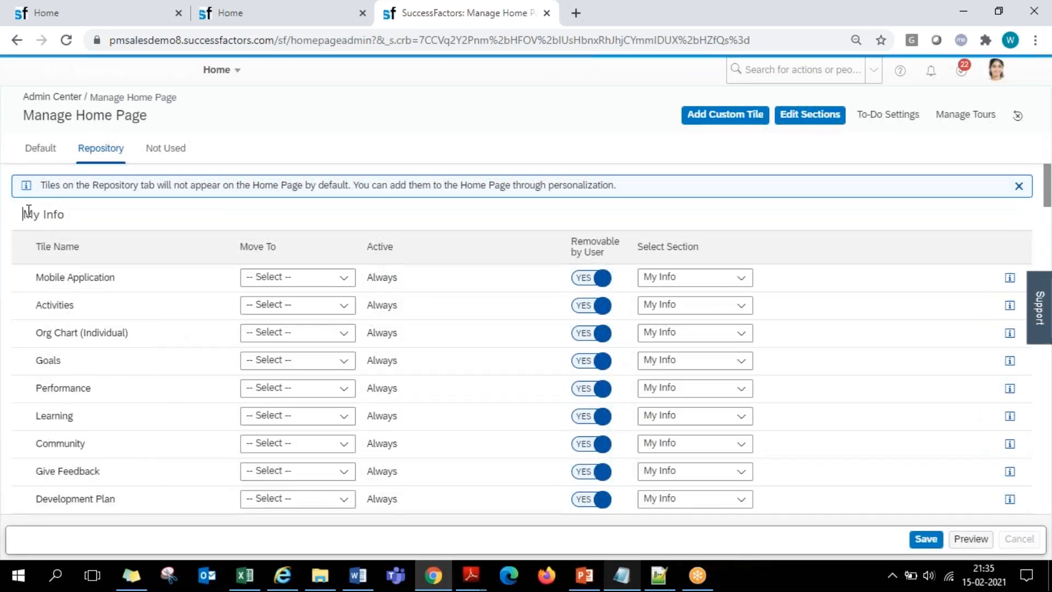
{"action": "left_click_drag", "start_coordinate": [29, 212], "coordinate": [87, 214]}
{"action": "scroll", "coordinate": [130, 307], "scroll_direction": "down", "scroll_amount": 5}
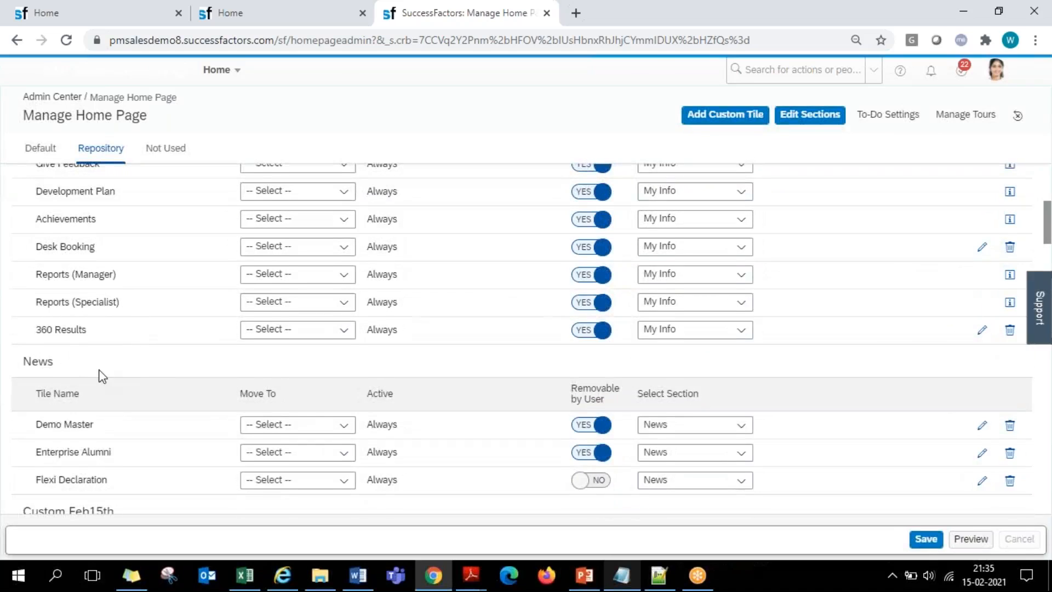
{"action": "scroll", "coordinate": [99, 372], "scroll_direction": "up", "scroll_amount": 5}
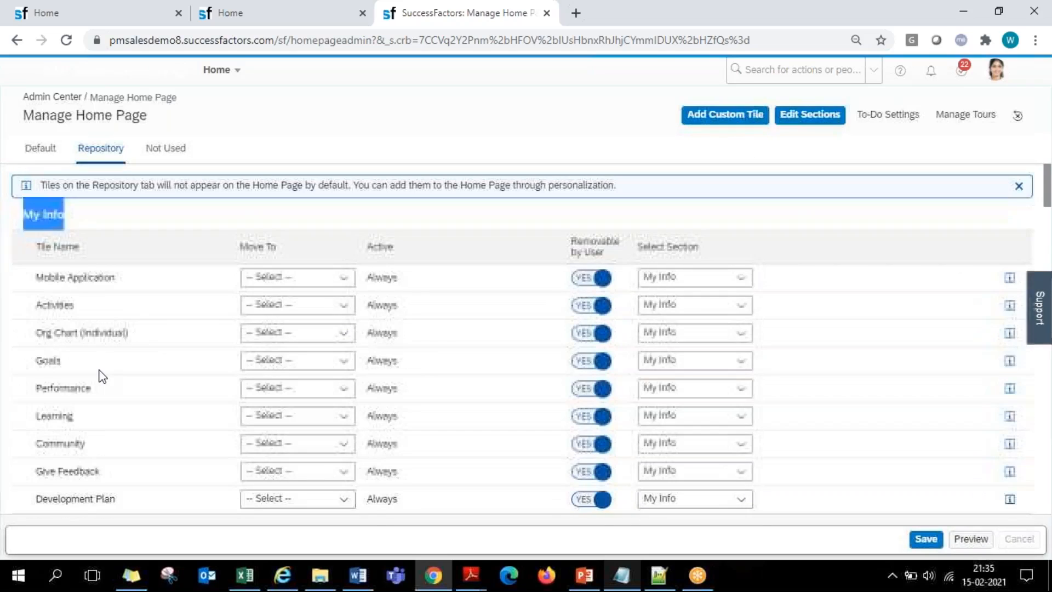
{"action": "left_click", "coordinate": [76, 220]}
{"action": "triple_click", "coordinate": [43, 222]}
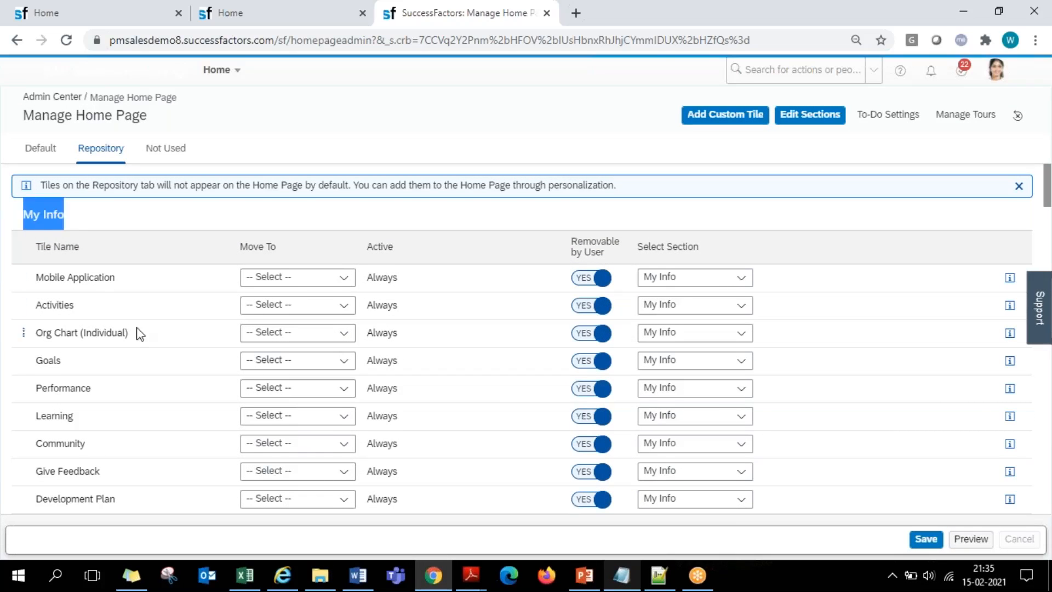
{"action": "scroll", "coordinate": [137, 335], "scroll_direction": "down", "scroll_amount": 10}
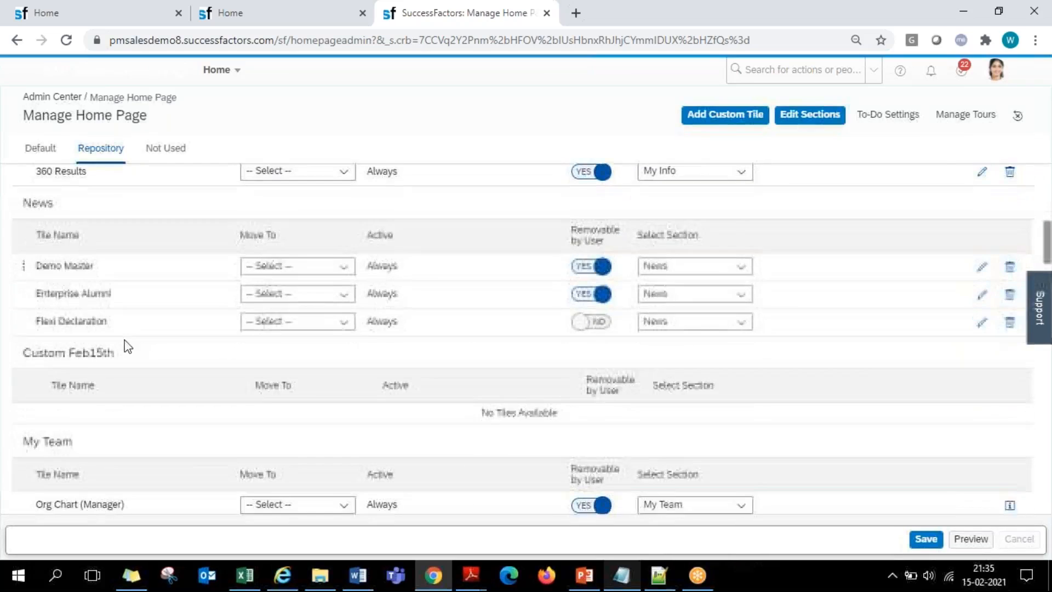
{"action": "scroll", "coordinate": [130, 344], "scroll_direction": "down", "scroll_amount": 2}
{"action": "triple_click", "coordinate": [33, 278]}
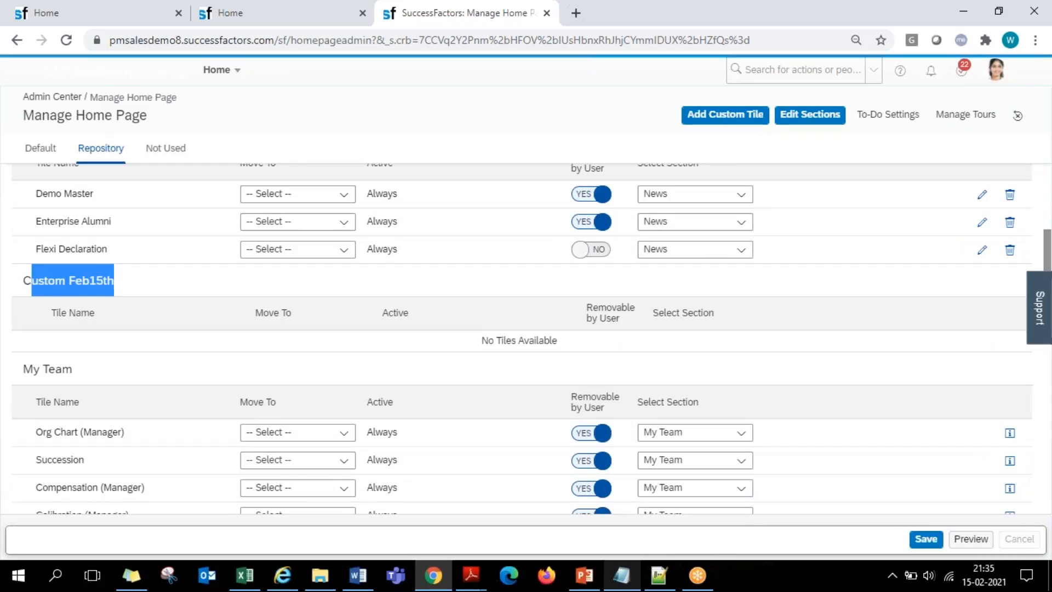
{"action": "left_click", "coordinate": [194, 286]}
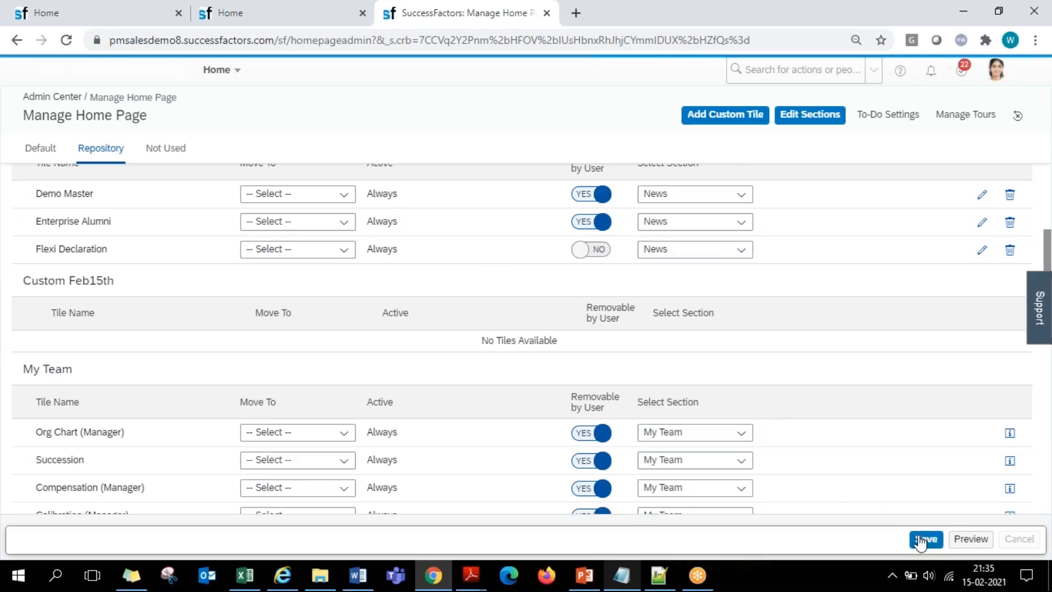
- Save the Manage Home Page changes and reload the home page to check its section names and order
{"action": "left_click", "coordinate": [925, 540]}
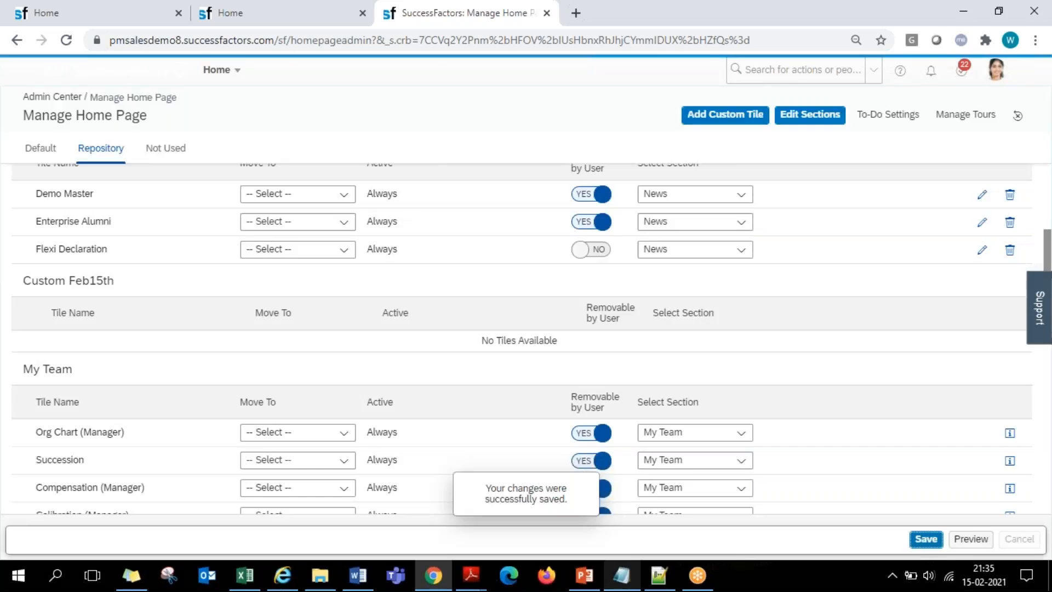
{"action": "left_click", "coordinate": [97, 2]}
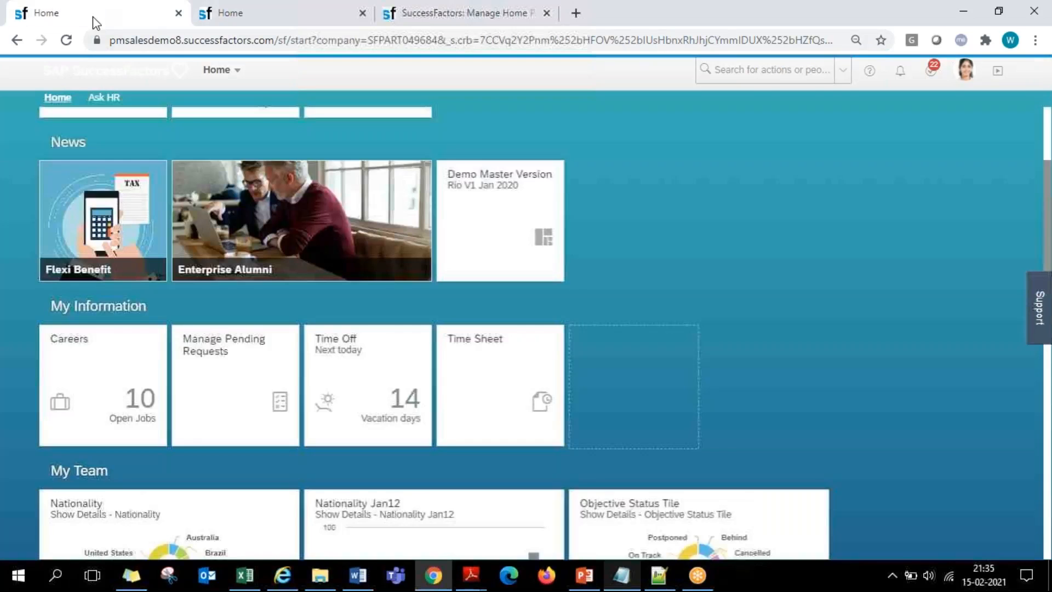
{"action": "scroll", "coordinate": [77, 164], "scroll_direction": "up", "scroll_amount": 3}
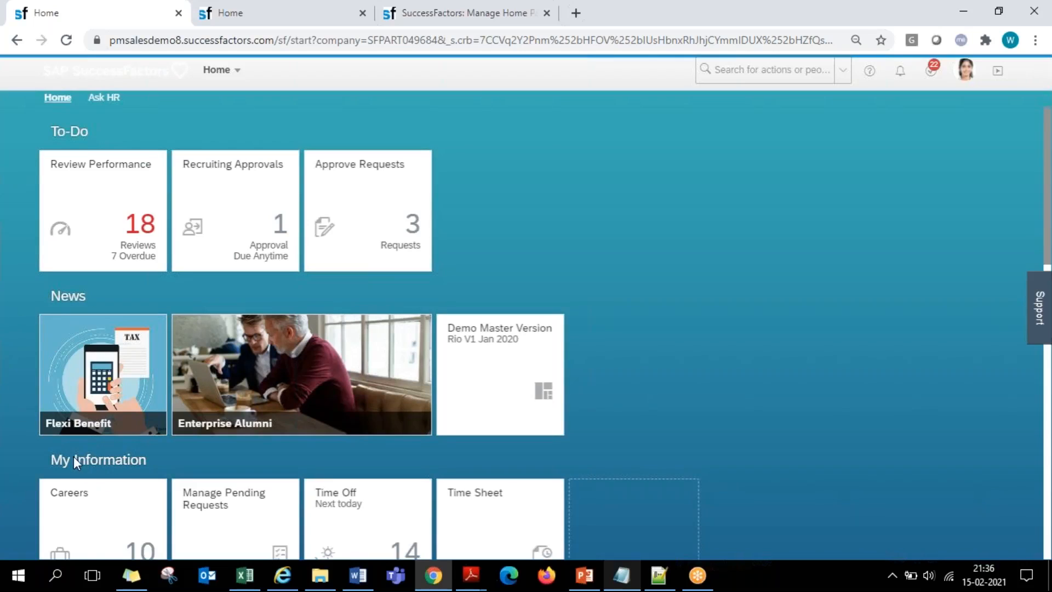
{"action": "left_click", "coordinate": [67, 40]}
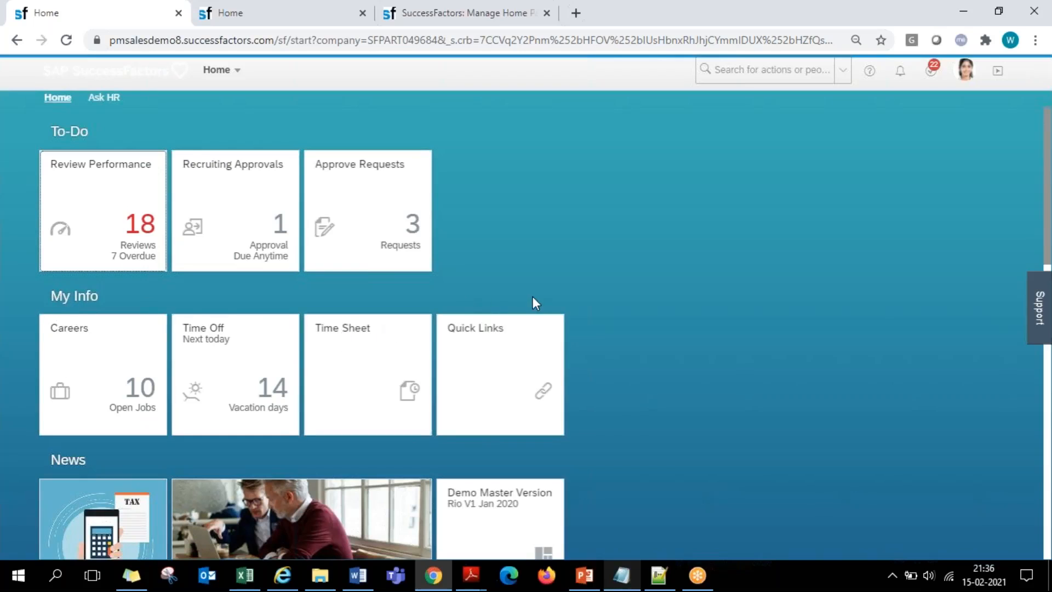
{"action": "scroll", "coordinate": [616, 284], "scroll_direction": "down", "scroll_amount": 4}
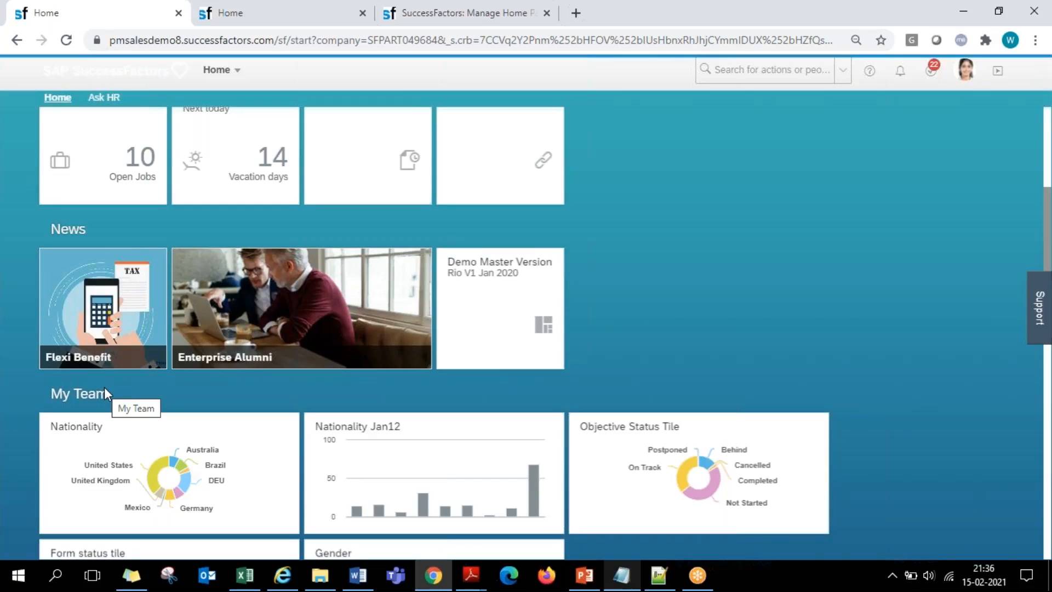
- Check the Custom Feb15th section's tile list in the Repository, and compare the My Info section with the home page
{"action": "left_click", "coordinate": [408, 12]}
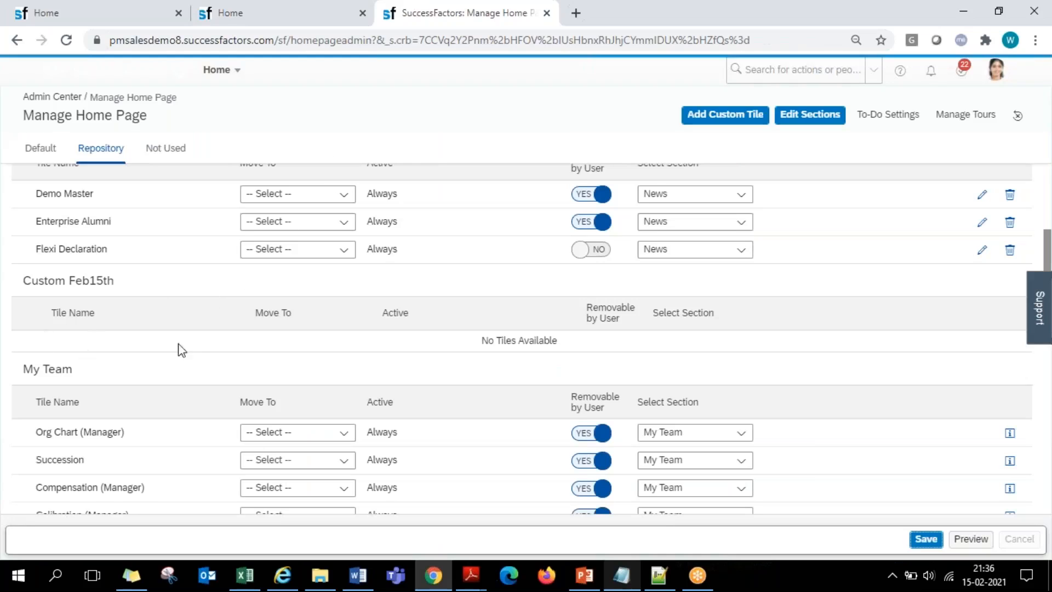
{"action": "left_click_drag", "start_coordinate": [476, 343], "coordinate": [546, 340]}
{"action": "left_click", "coordinate": [578, 345]}
{"action": "scroll", "coordinate": [268, 250], "scroll_direction": "up", "scroll_amount": 3}
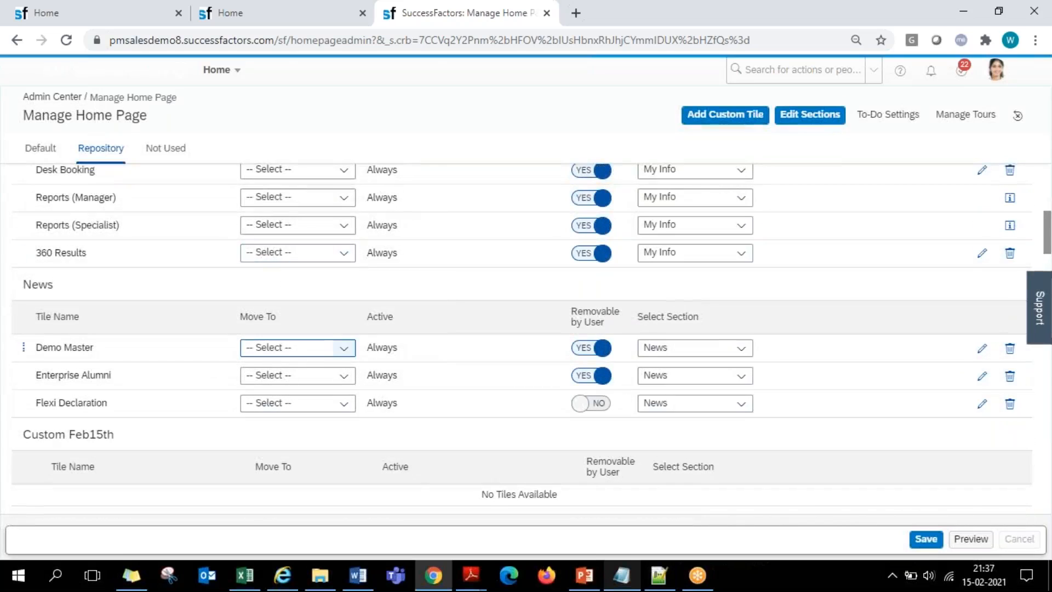
{"action": "scroll", "coordinate": [307, 346], "scroll_direction": "up", "scroll_amount": 7}
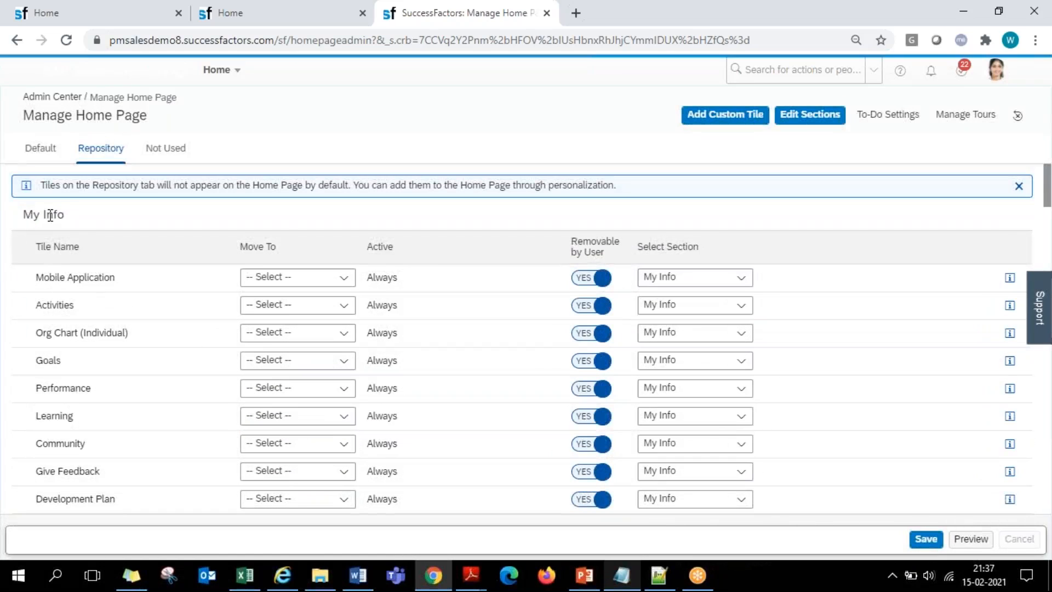
{"action": "left_click", "coordinate": [129, 9]}
{"action": "scroll", "coordinate": [242, 356], "scroll_direction": "down", "scroll_amount": 4}
{"action": "scroll", "coordinate": [242, 356], "scroll_direction": "up", "scroll_amount": 5}
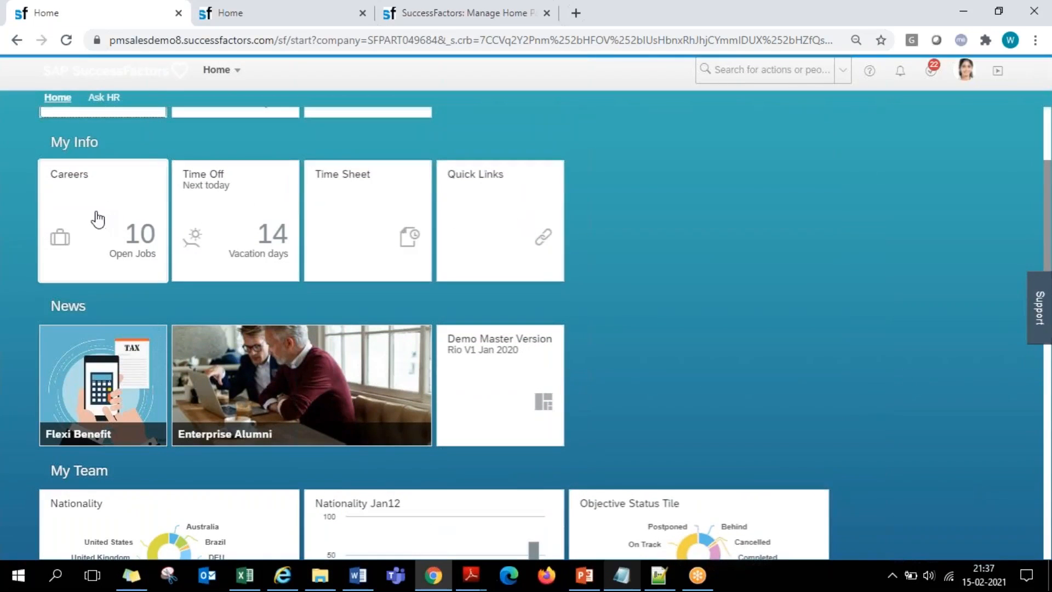
- Examine the tiles listed under My Info in the Repository of Manage Home Page
{"action": "left_click", "coordinate": [482, 12]}
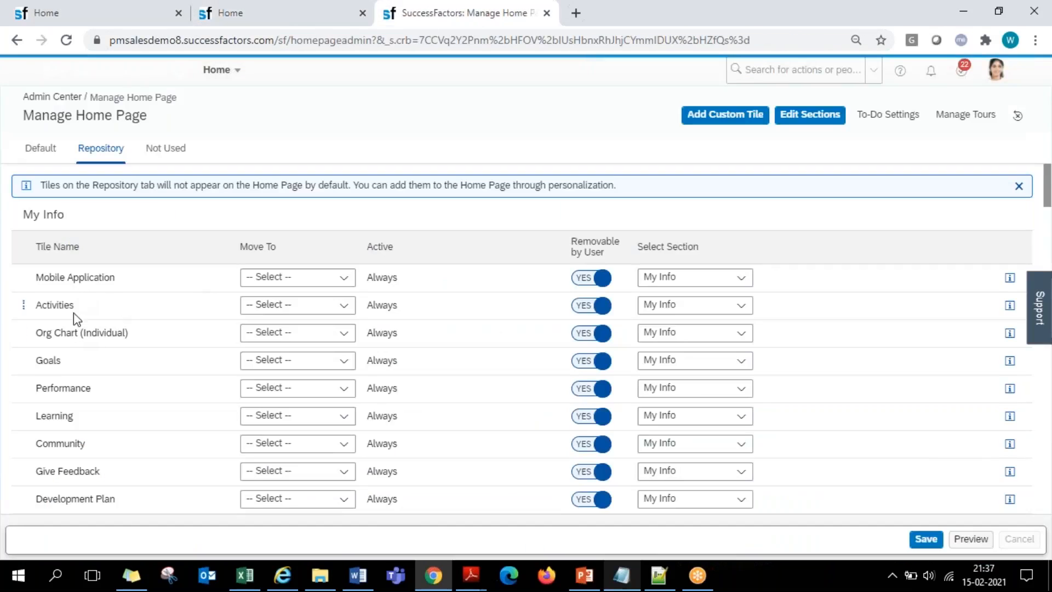
{"action": "scroll", "coordinate": [72, 384], "scroll_direction": "down", "scroll_amount": 1}
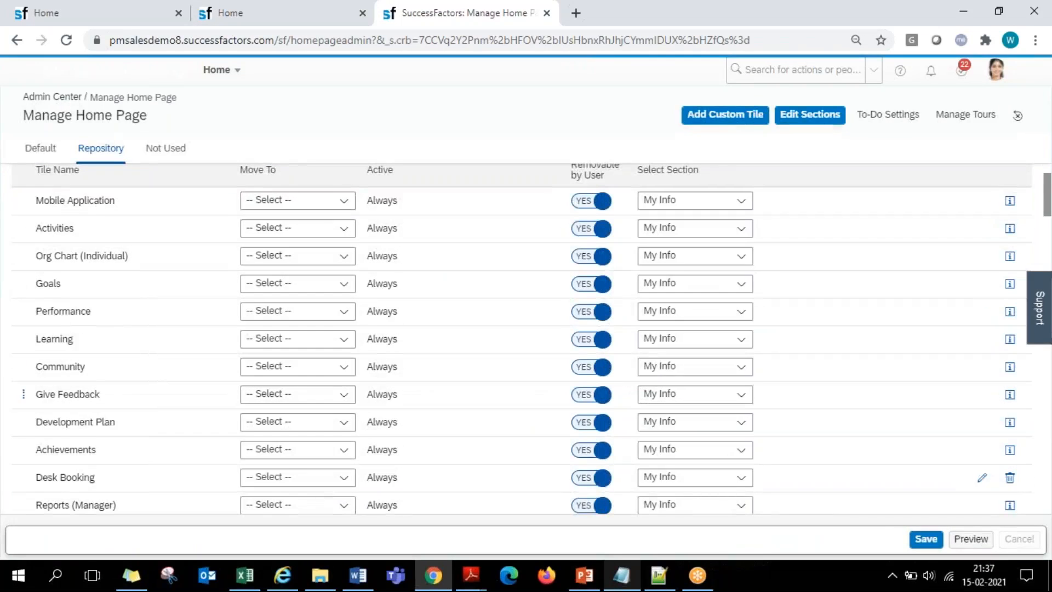
{"action": "scroll", "coordinate": [72, 384], "scroll_direction": "down", "scroll_amount": 2}
{"action": "scroll", "coordinate": [98, 383], "scroll_direction": "up", "scroll_amount": 5}
{"action": "scroll", "coordinate": [119, 363], "scroll_direction": "up", "scroll_amount": 2}
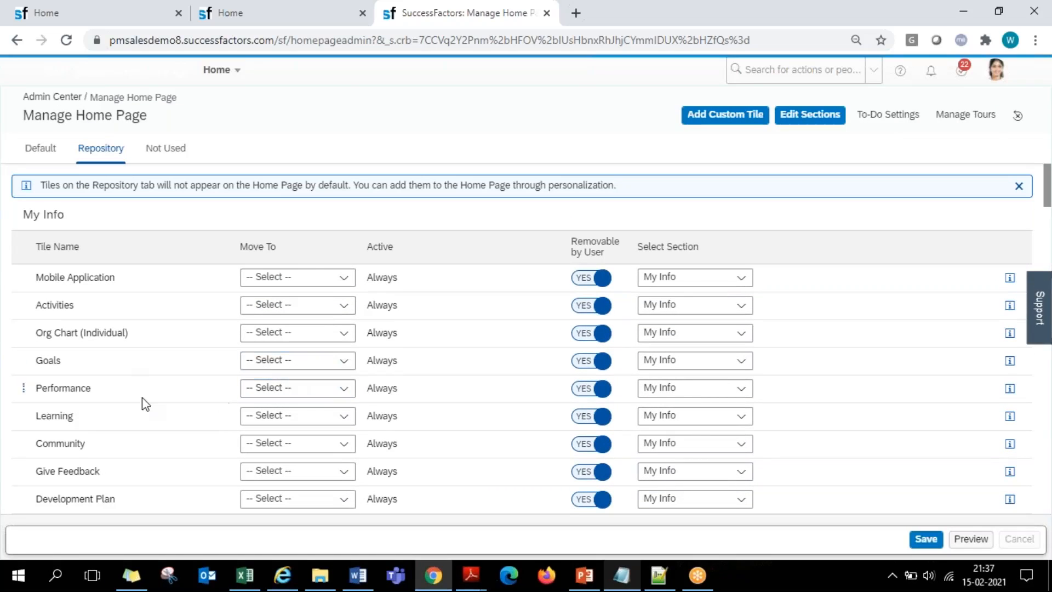
{"action": "scroll", "coordinate": [147, 399], "scroll_direction": "down", "scroll_amount": 4}
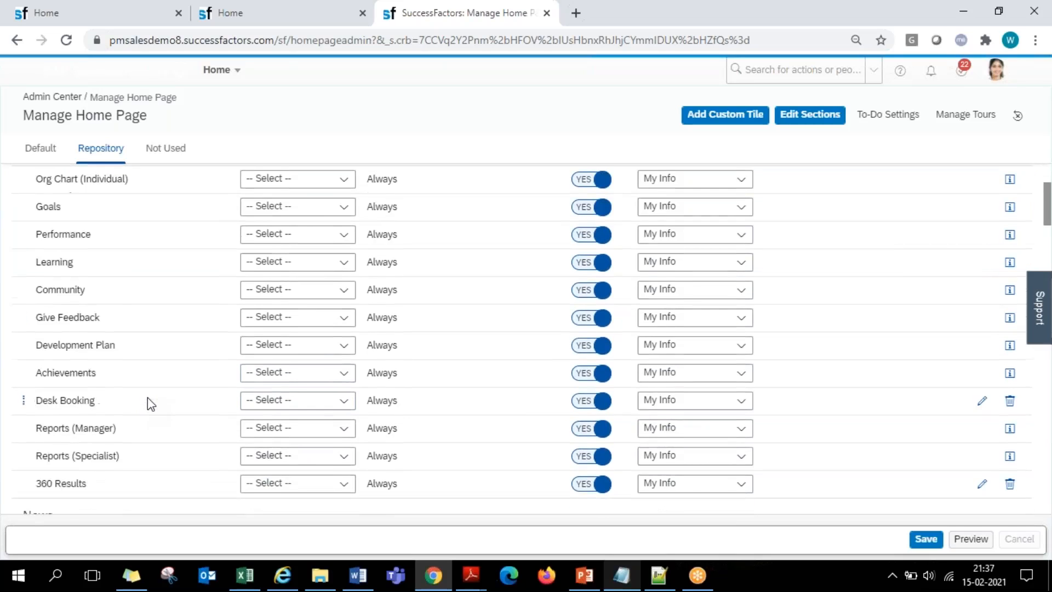
- Examine the Repository tile lists from My Info through Onboarding, and compare them with the home page and the Tile Catalog
{"action": "scroll", "coordinate": [146, 399], "scroll_direction": "down", "scroll_amount": 4}
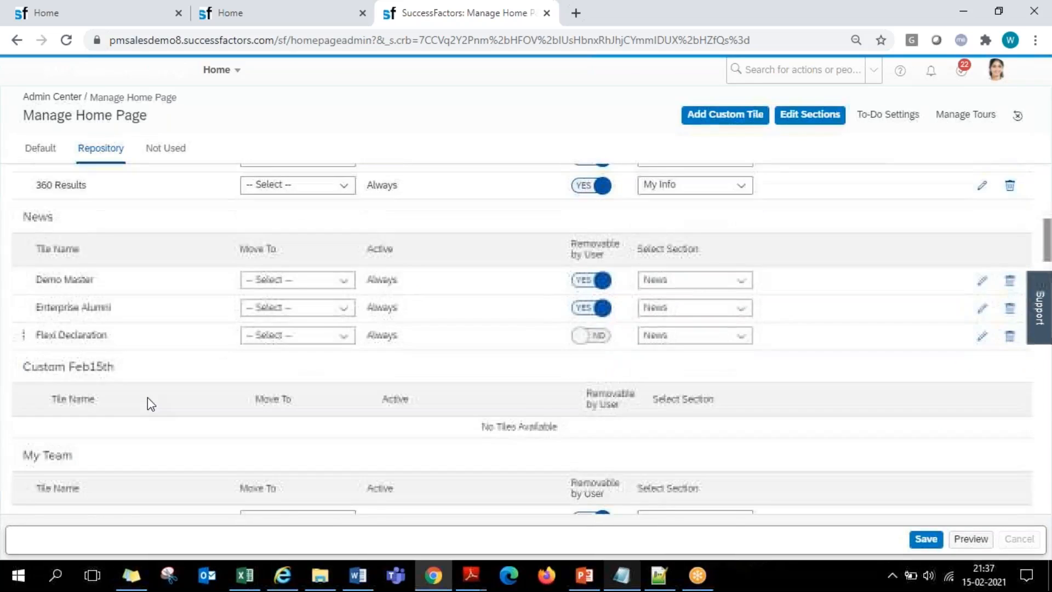
{"action": "scroll", "coordinate": [117, 394], "scroll_direction": "down", "scroll_amount": 5}
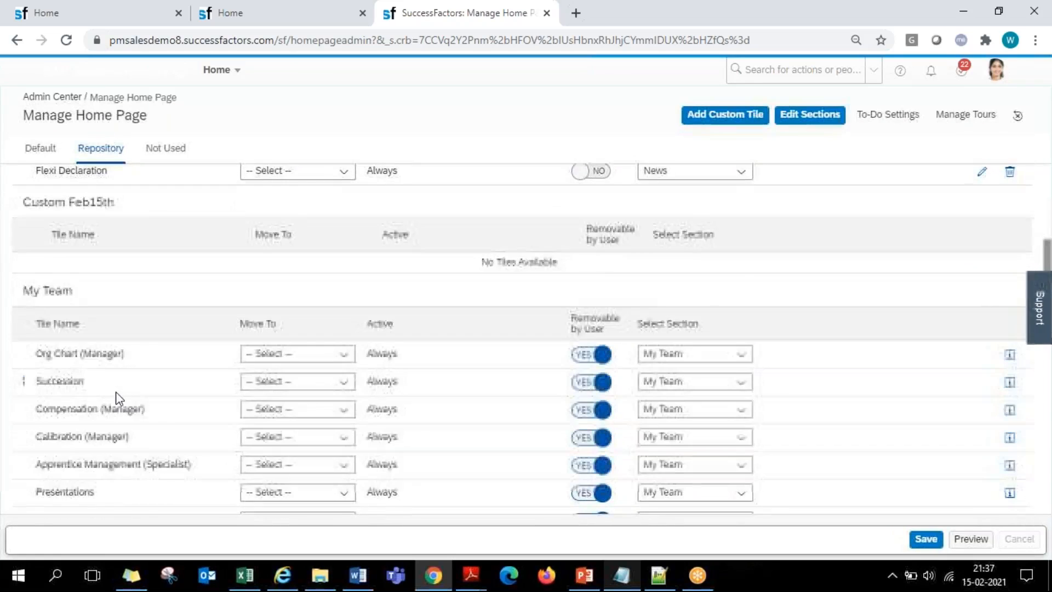
{"action": "scroll", "coordinate": [119, 398], "scroll_direction": "down", "scroll_amount": 8}
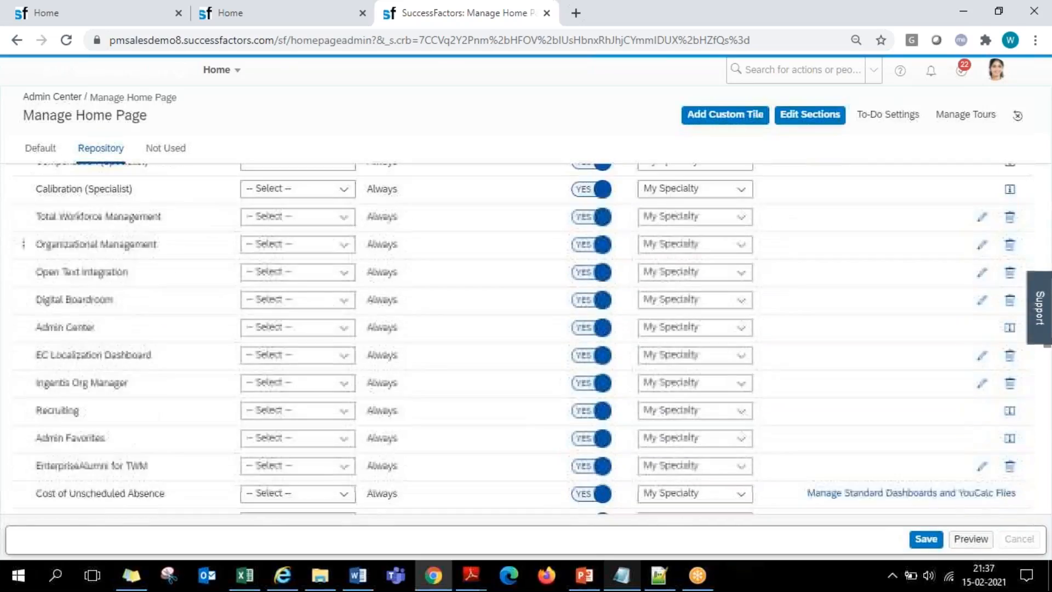
{"action": "scroll", "coordinate": [23, 370], "scroll_direction": "down", "scroll_amount": 8}
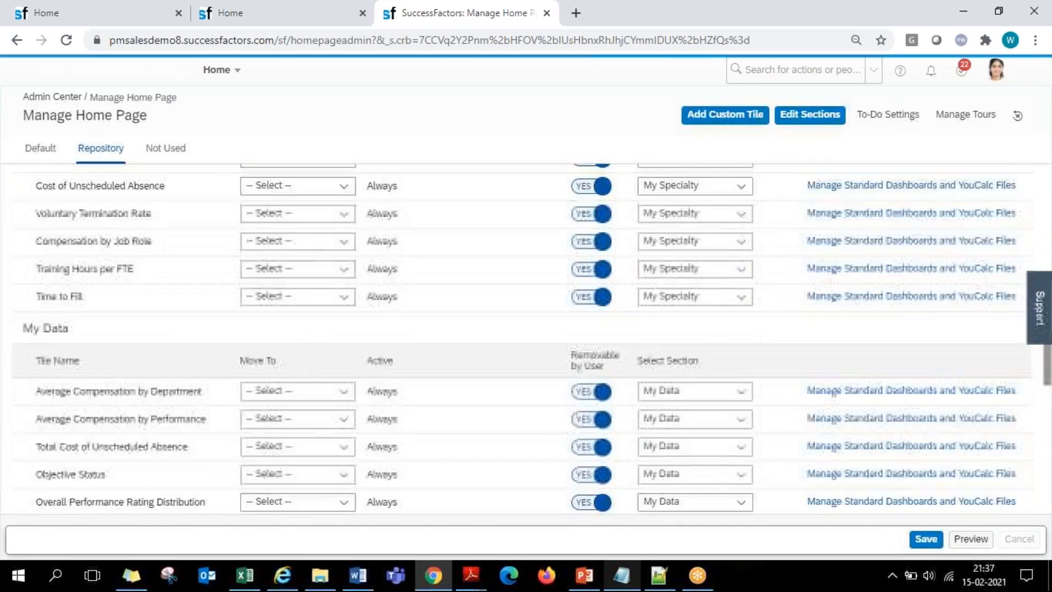
{"action": "scroll", "coordinate": [23, 383], "scroll_direction": "down", "scroll_amount": 10}
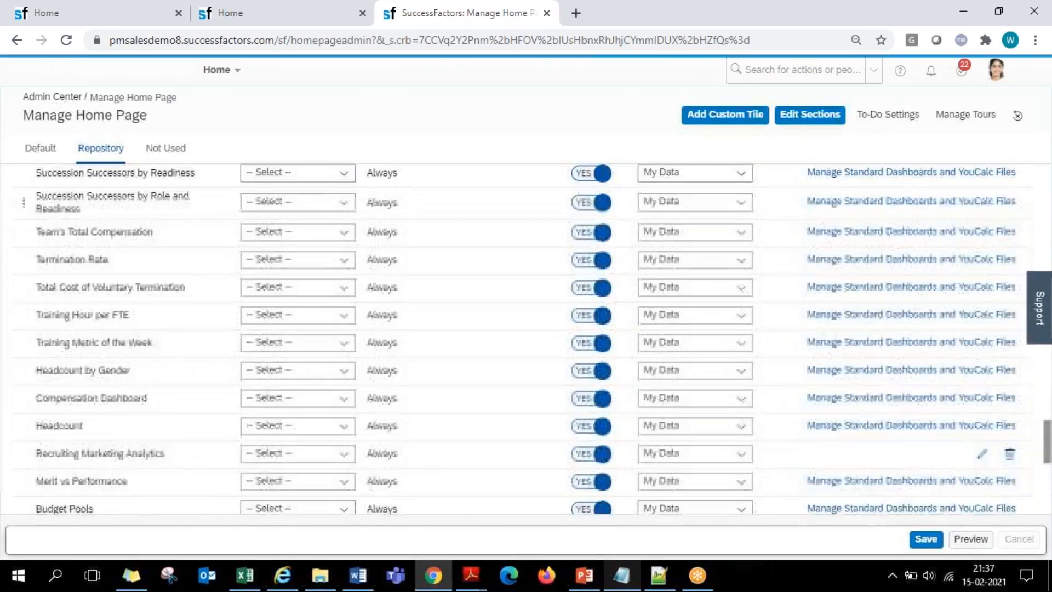
{"action": "scroll", "coordinate": [23, 384], "scroll_direction": "down", "scroll_amount": 3}
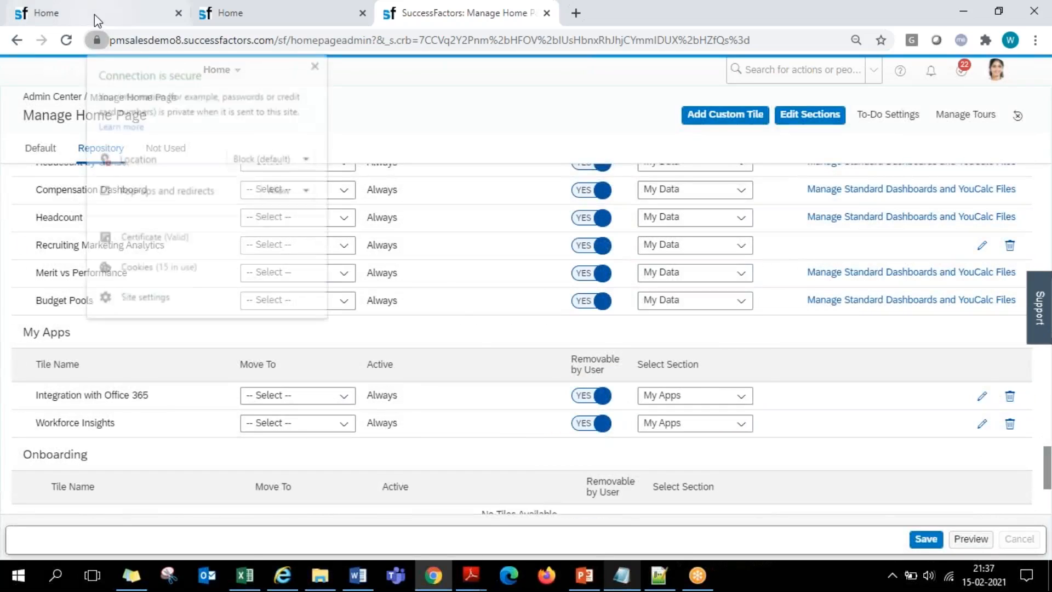
{"action": "left_click", "coordinate": [95, 14]}
{"action": "scroll", "coordinate": [419, 302], "scroll_direction": "up", "scroll_amount": 3}
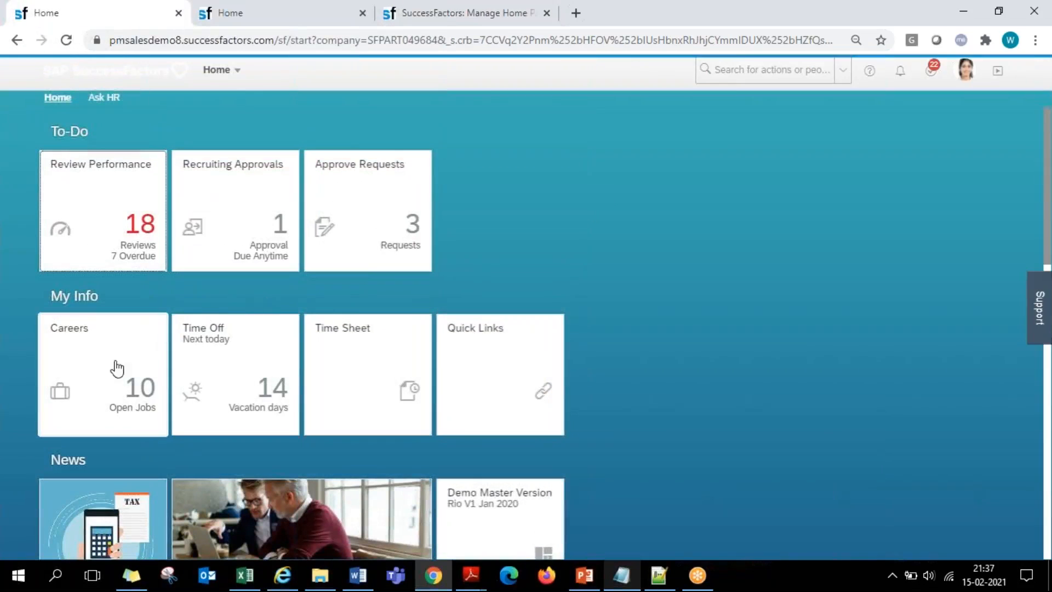
{"action": "left_click", "coordinate": [282, 8]}
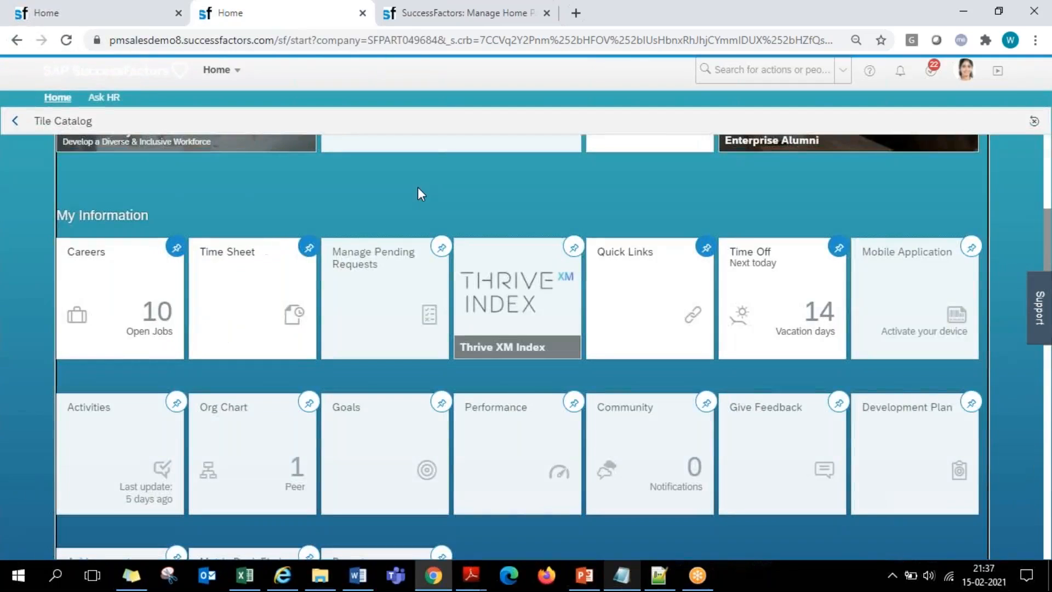
{"action": "left_click", "coordinate": [437, 8]}
{"action": "scroll", "coordinate": [422, 273], "scroll_direction": "up", "scroll_amount": 10}
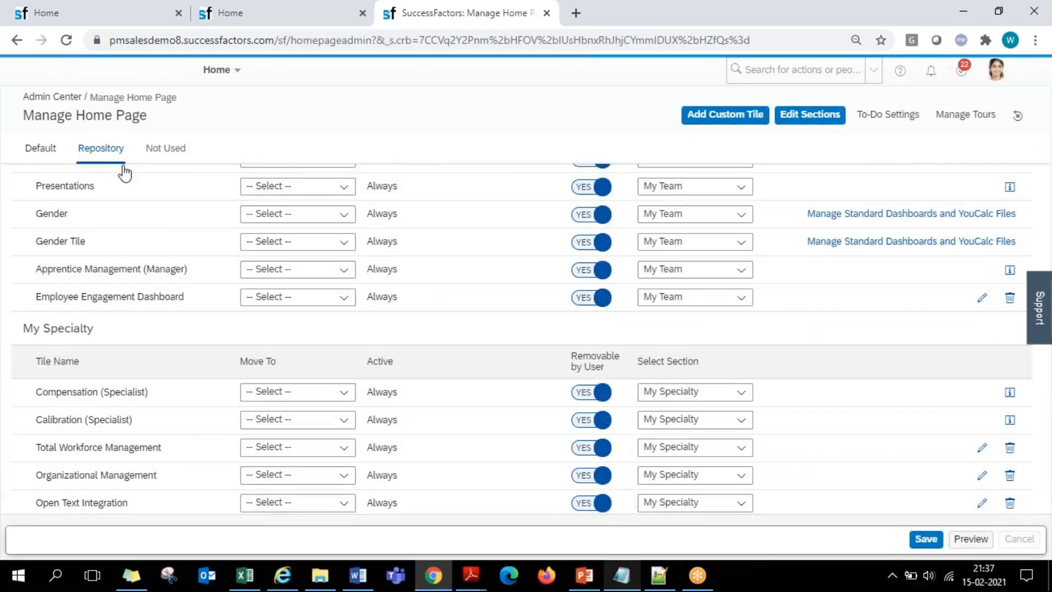
- Assign the default Time Sheet tile to the Custom Feb15th section and save the Manage Home Page changes
{"action": "left_click", "coordinate": [44, 154]}
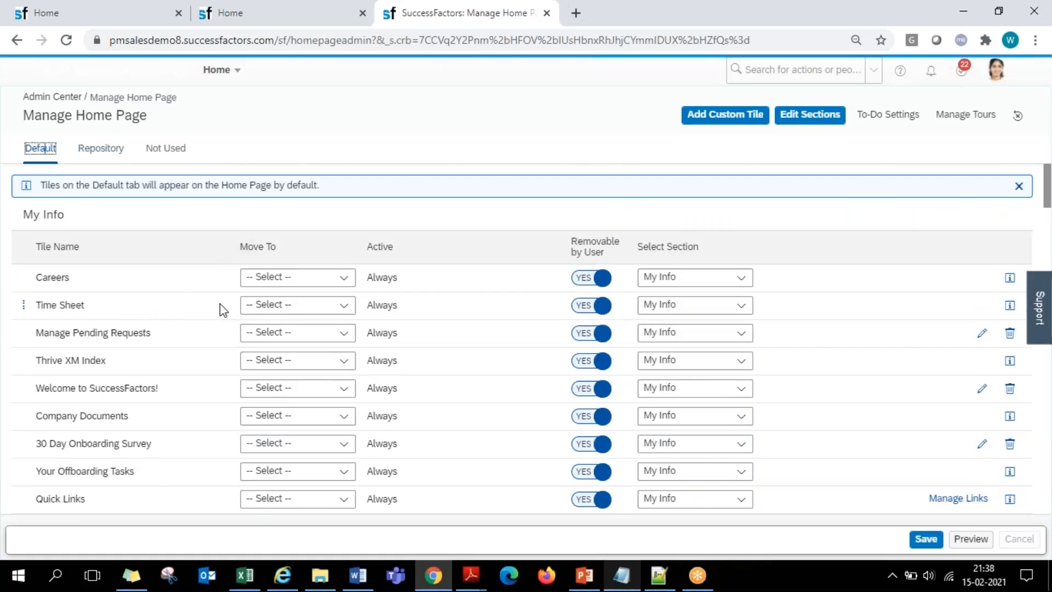
{"action": "left_click", "coordinate": [738, 305]}
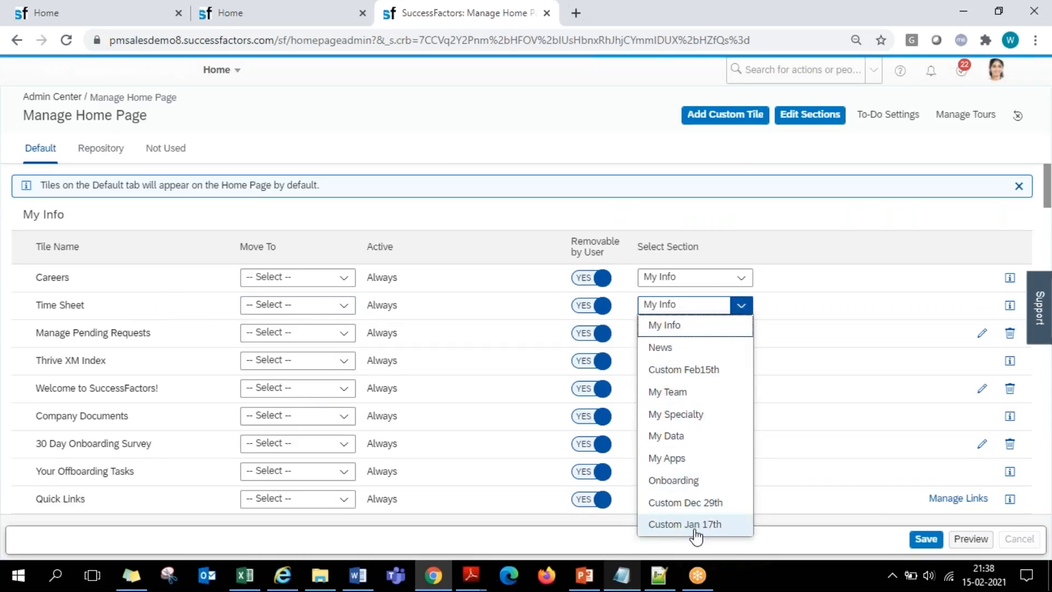
{"action": "left_click", "coordinate": [688, 376]}
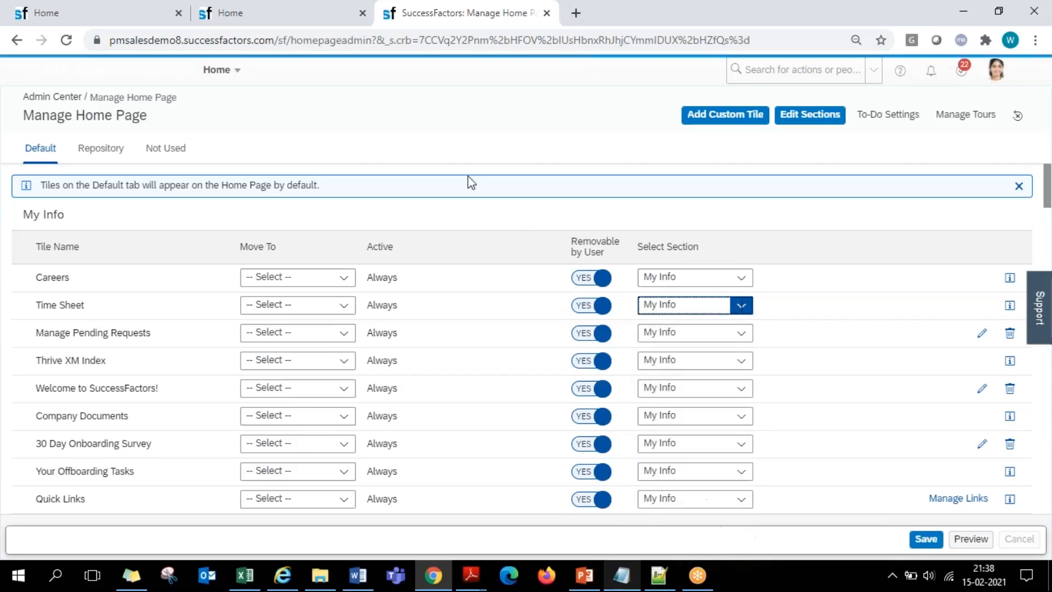
{"action": "scroll", "coordinate": [432, 328], "scroll_direction": "down", "scroll_amount": 7}
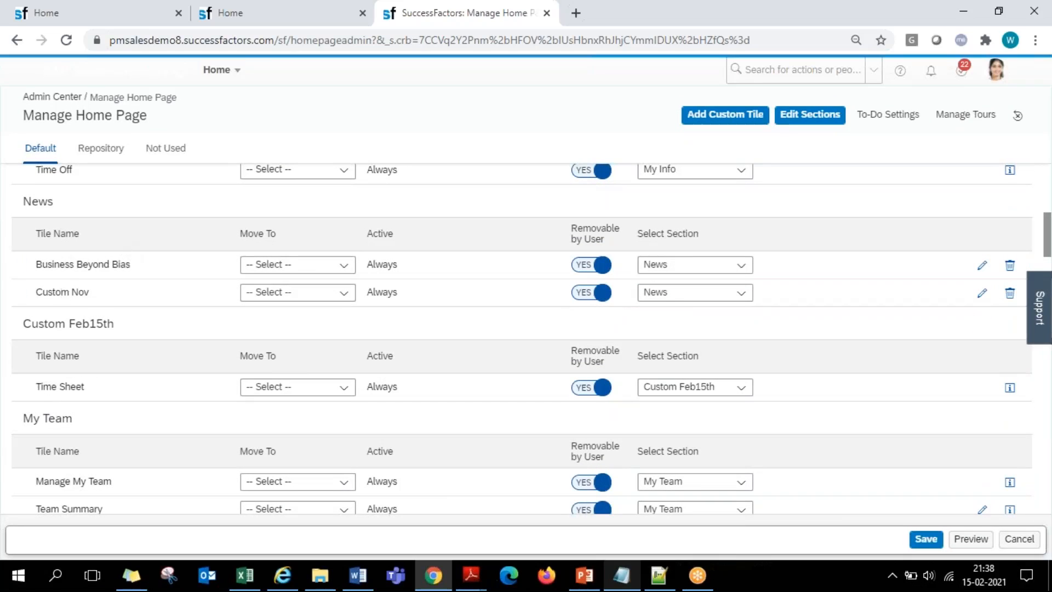
{"action": "left_click", "coordinate": [926, 538]}
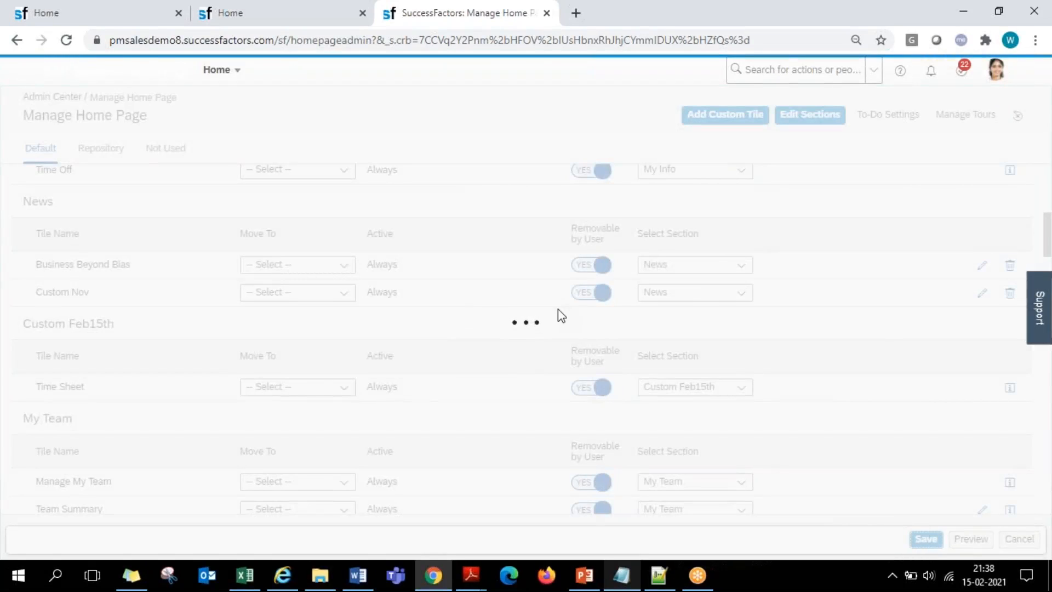
- Reload the home page and check the tiles shown under My Info, News and Custom Feb15th
{"action": "left_click", "coordinate": [98, 7]}
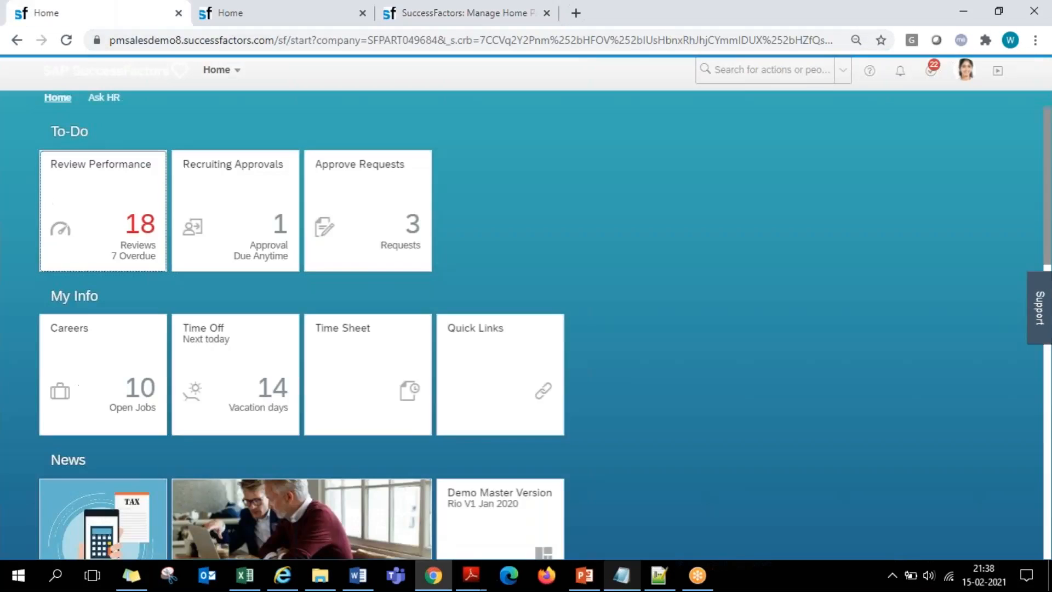
{"action": "left_click", "coordinate": [66, 40]}
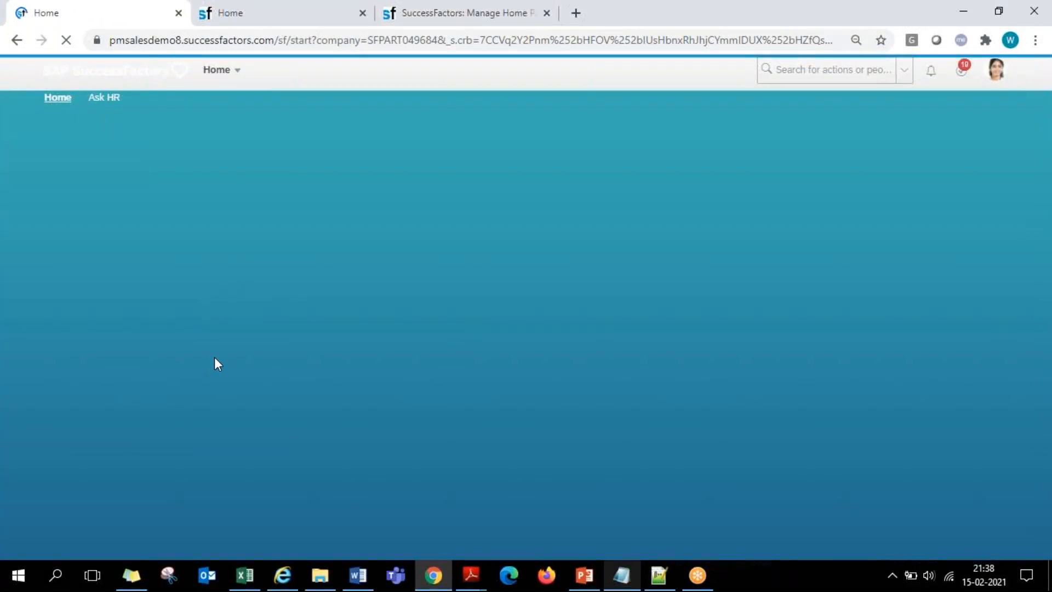
{"action": "scroll", "coordinate": [478, 296], "scroll_direction": "down", "scroll_amount": 4}
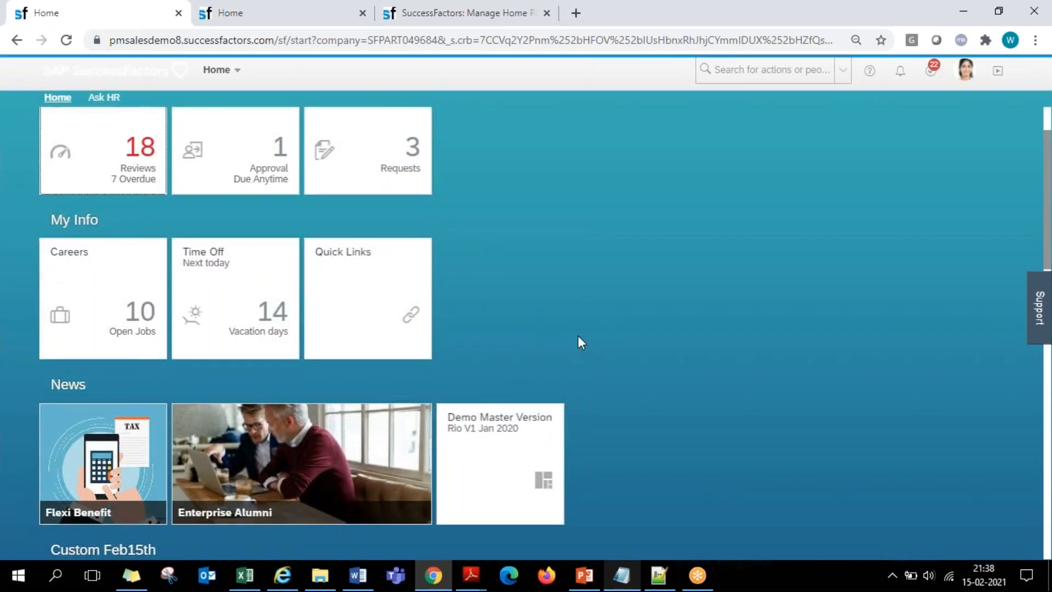
{"action": "scroll", "coordinate": [571, 366], "scroll_direction": "down", "scroll_amount": 3}
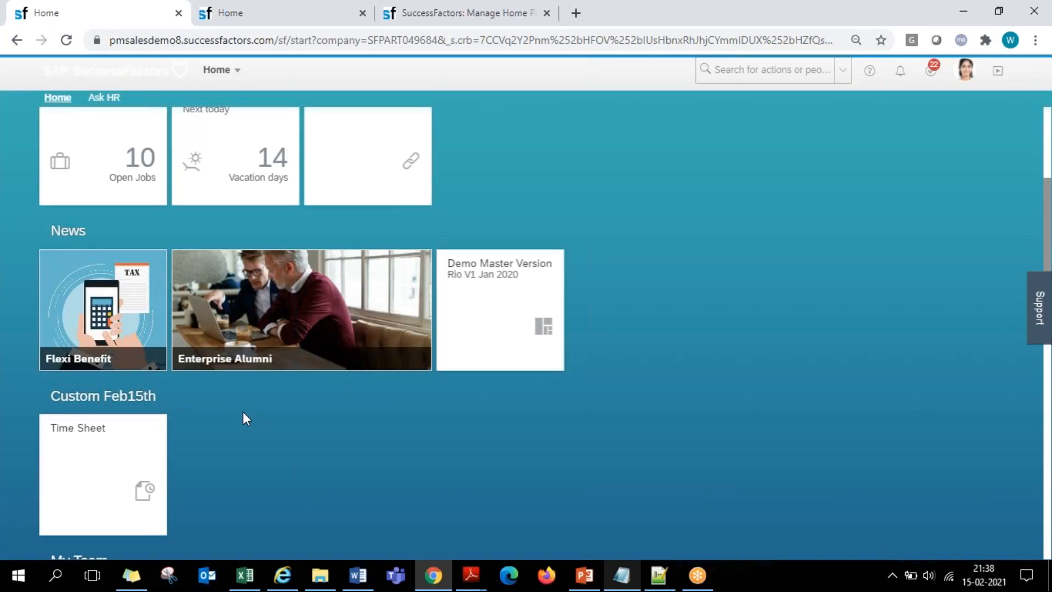
{"action": "scroll", "coordinate": [242, 412], "scroll_direction": "up", "scroll_amount": 4}
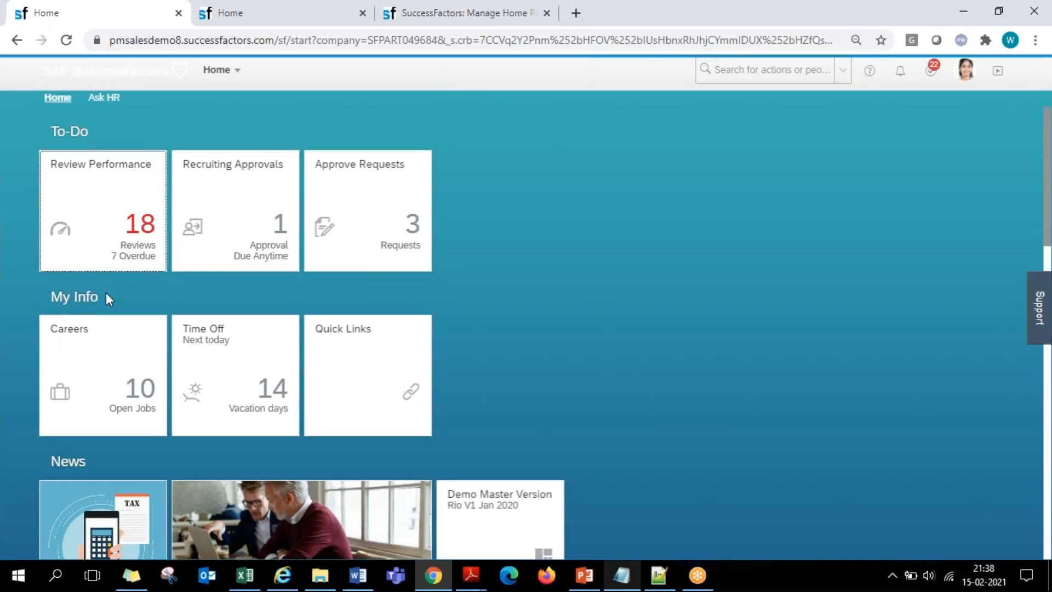
{"action": "scroll", "coordinate": [165, 423], "scroll_direction": "down", "scroll_amount": 3}
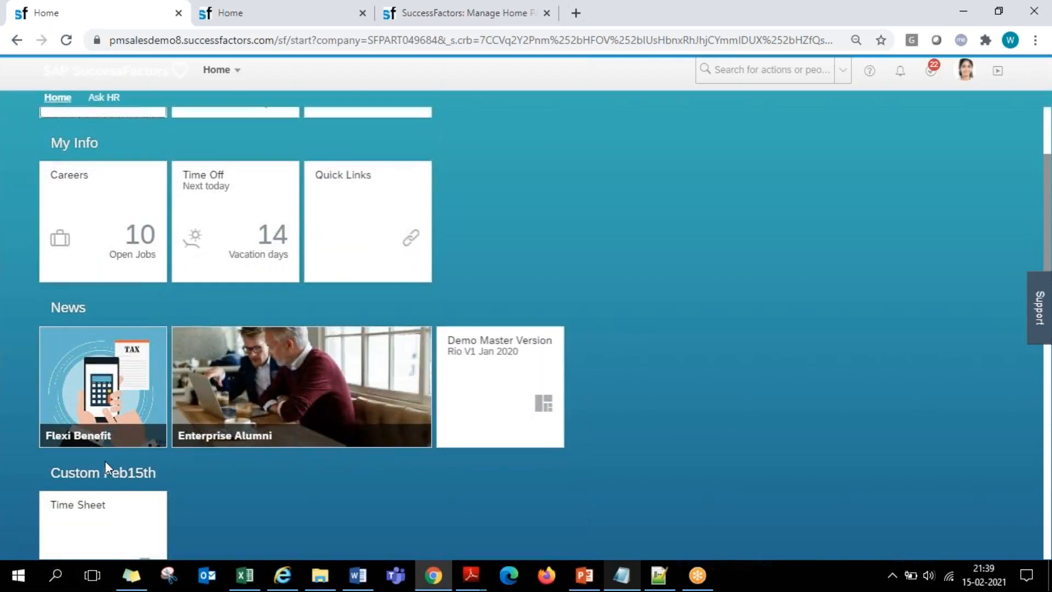
{"action": "scroll", "coordinate": [426, 313], "scroll_direction": "up", "scroll_amount": 2}
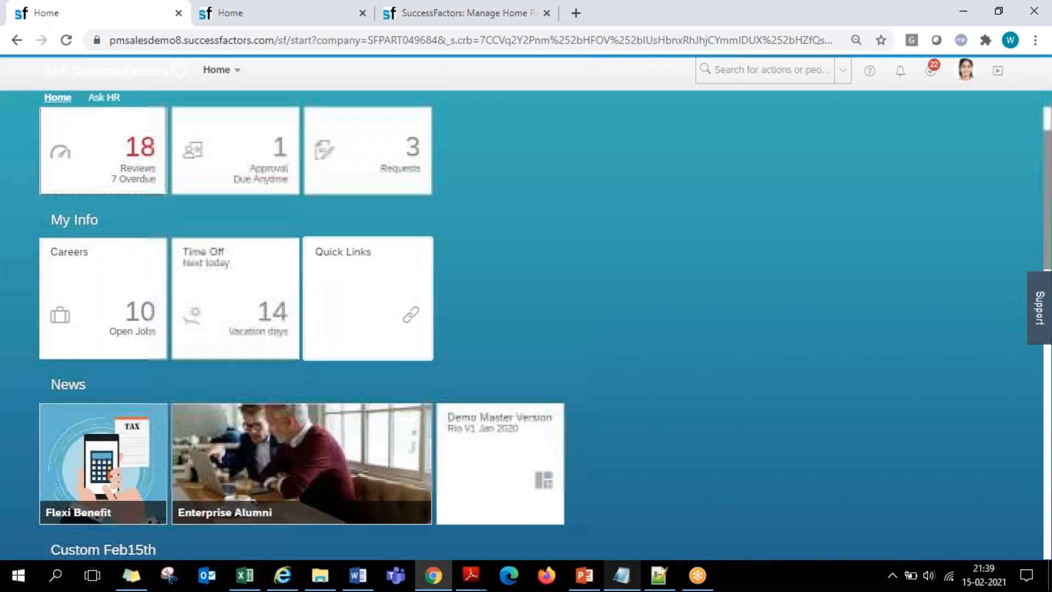
{"action": "scroll", "coordinate": [423, 318], "scroll_direction": "up", "scroll_amount": 2}
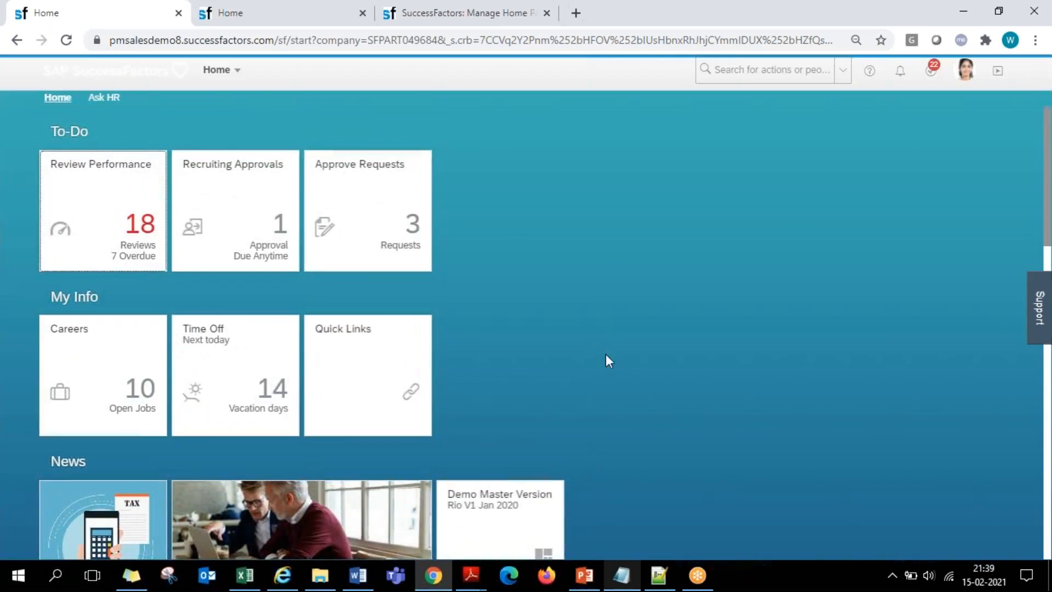
- Review the My Information tiles in the Tile Catalog and the default My Info tile list in Manage Home Page
{"action": "left_click", "coordinate": [964, 71]}
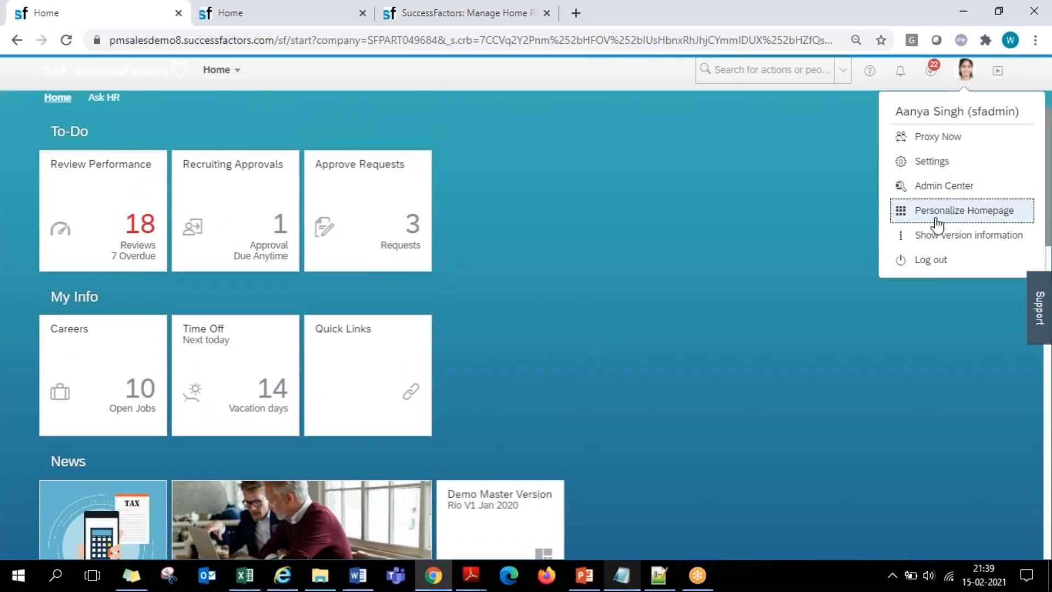
{"action": "left_click", "coordinate": [317, 14]}
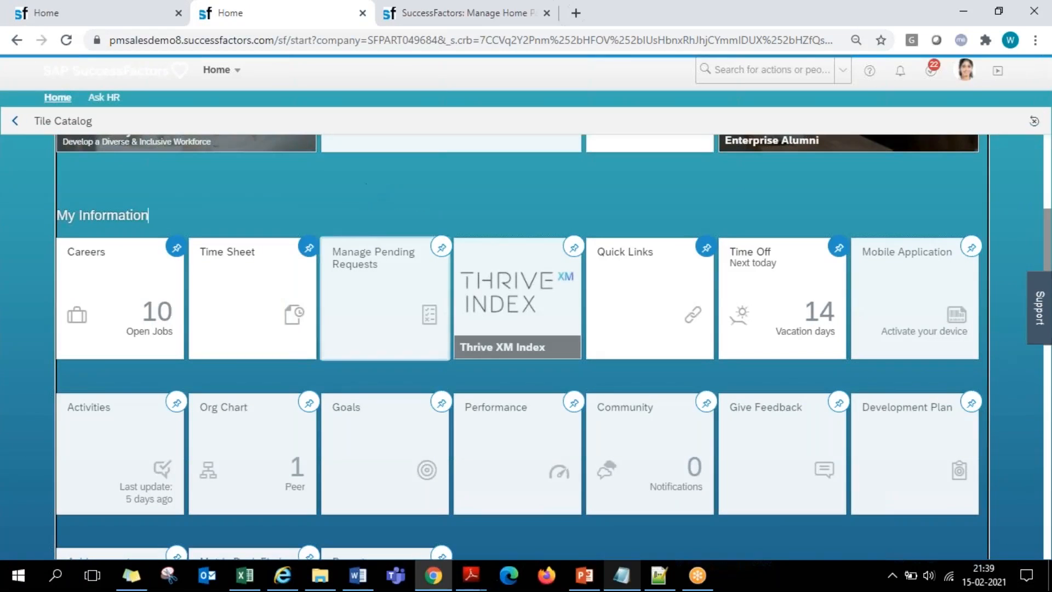
{"action": "scroll", "coordinate": [406, 229], "scroll_direction": "up", "scroll_amount": 1}
{"action": "left_click", "coordinate": [486, 13]}
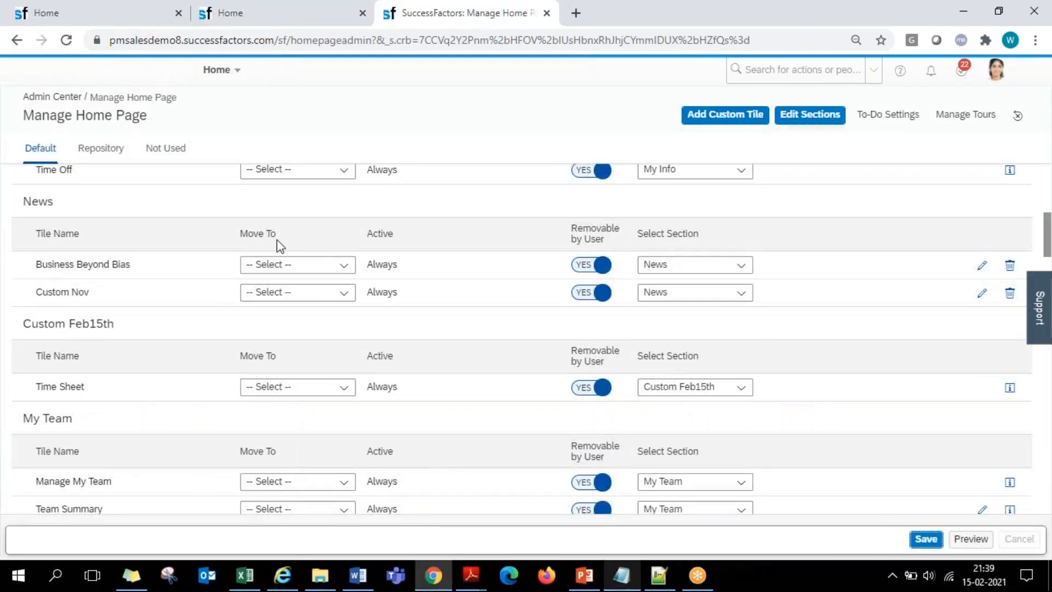
{"action": "scroll", "coordinate": [273, 250], "scroll_direction": "up", "scroll_amount": 7}
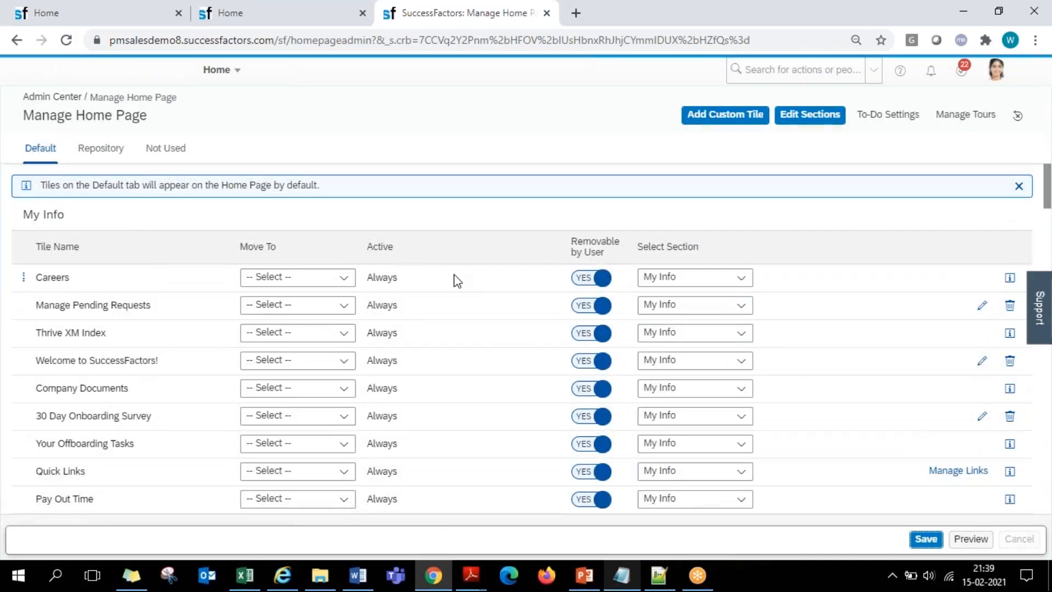
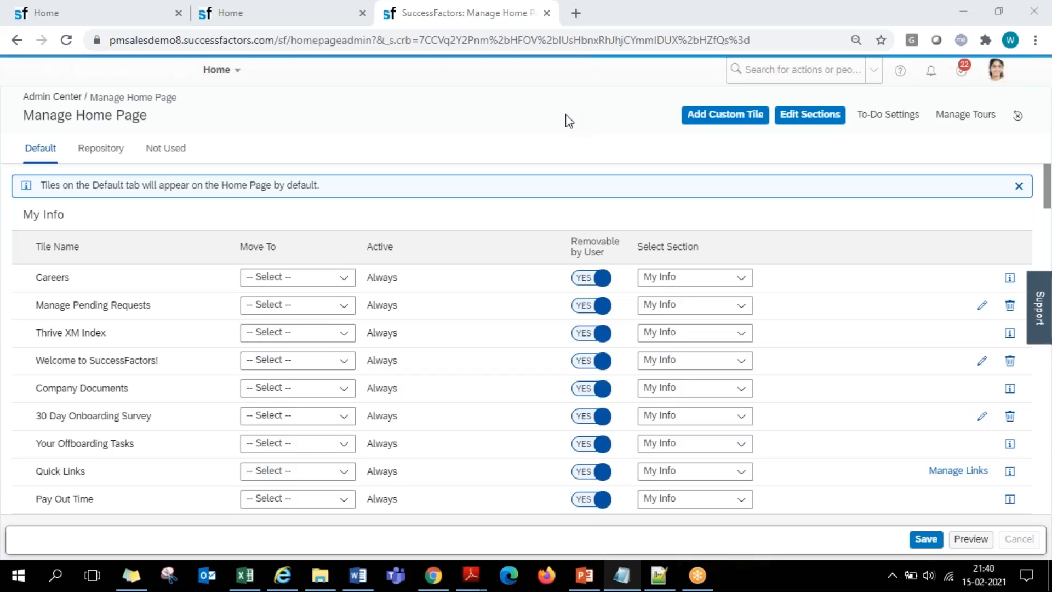
- Review the home page sections from To-Do through the custom sections, and dismiss the open profile menu
{"action": "left_click", "coordinate": [91, 10]}
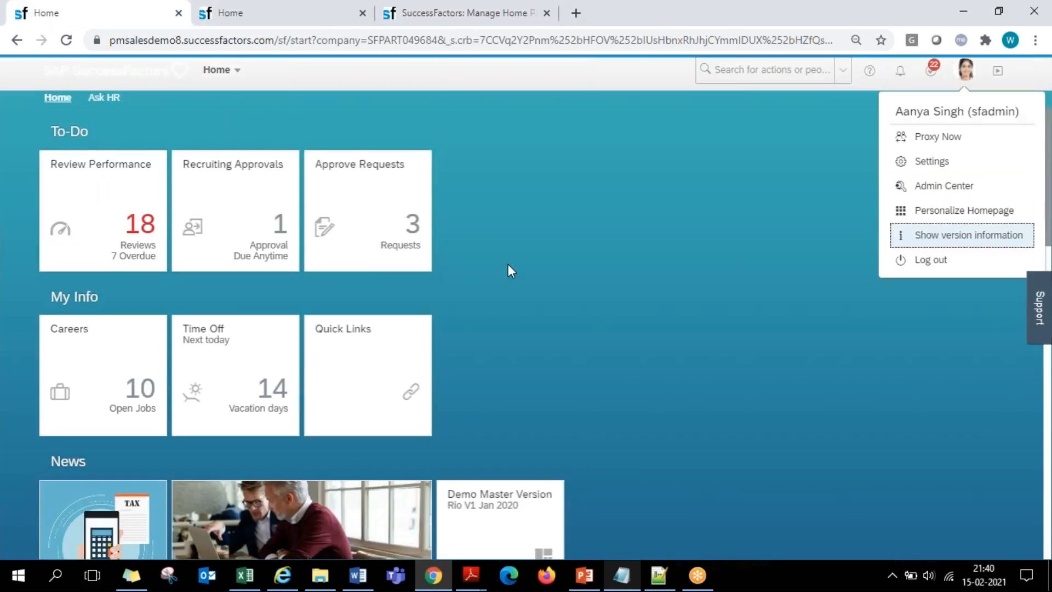
{"action": "scroll", "coordinate": [508, 271], "scroll_direction": "down", "scroll_amount": 3}
{"action": "scroll", "coordinate": [648, 292], "scroll_direction": "down", "scroll_amount": 6}
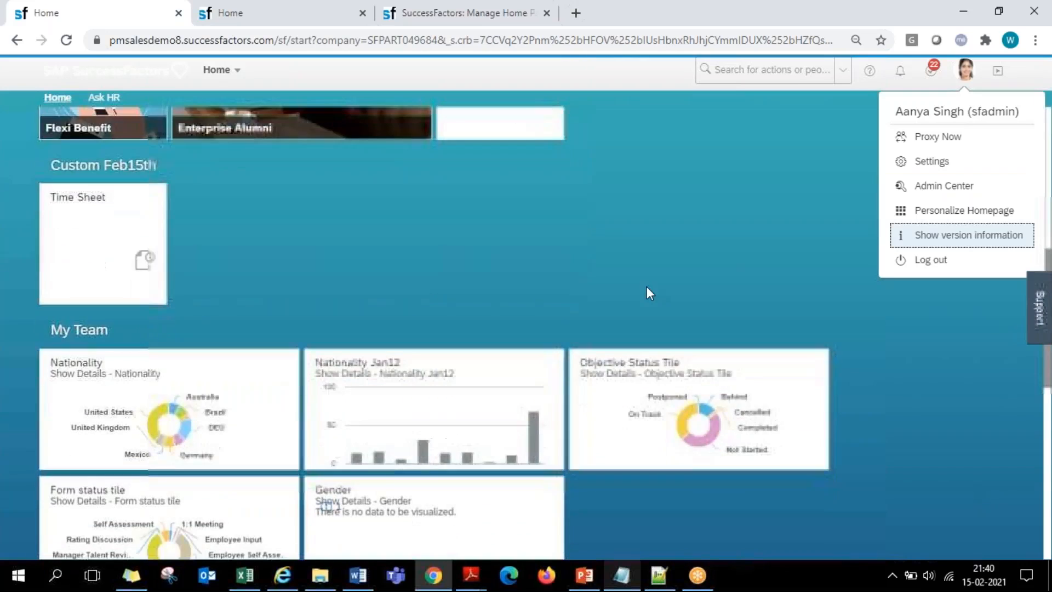
{"action": "scroll", "coordinate": [646, 286], "scroll_direction": "down", "scroll_amount": 8}
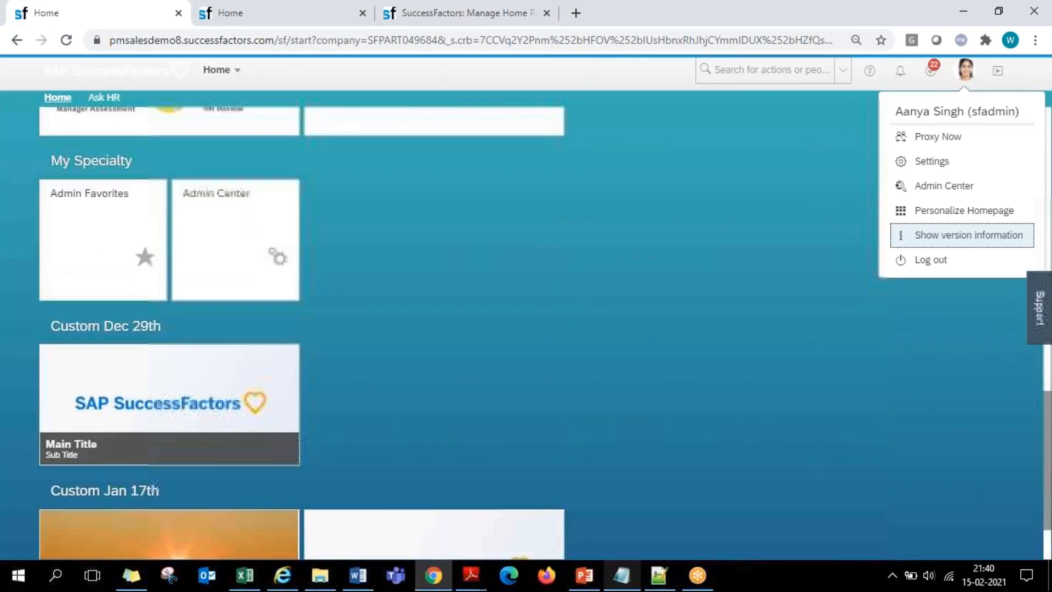
{"action": "scroll", "coordinate": [543, 329], "scroll_direction": "up", "scroll_amount": 14}
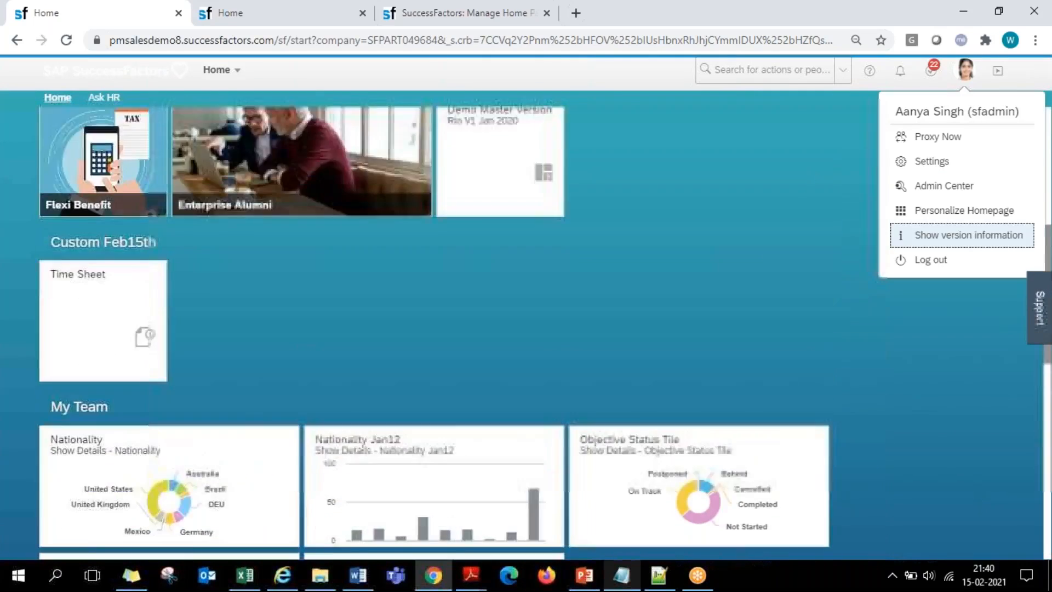
{"action": "scroll", "coordinate": [542, 328], "scroll_direction": "up", "scroll_amount": 3}
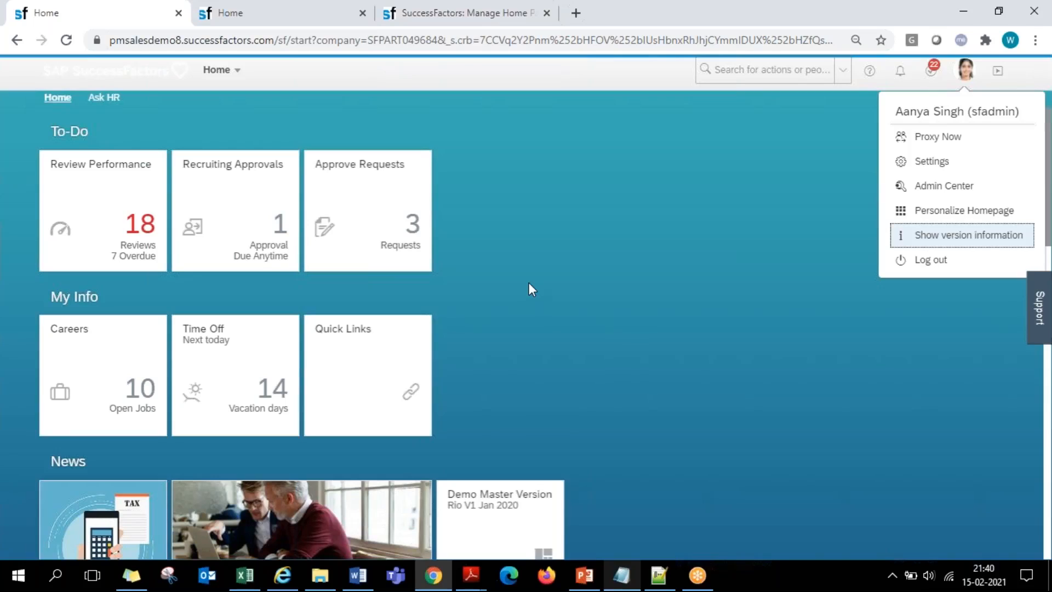
{"action": "left_click", "coordinate": [573, 316]}
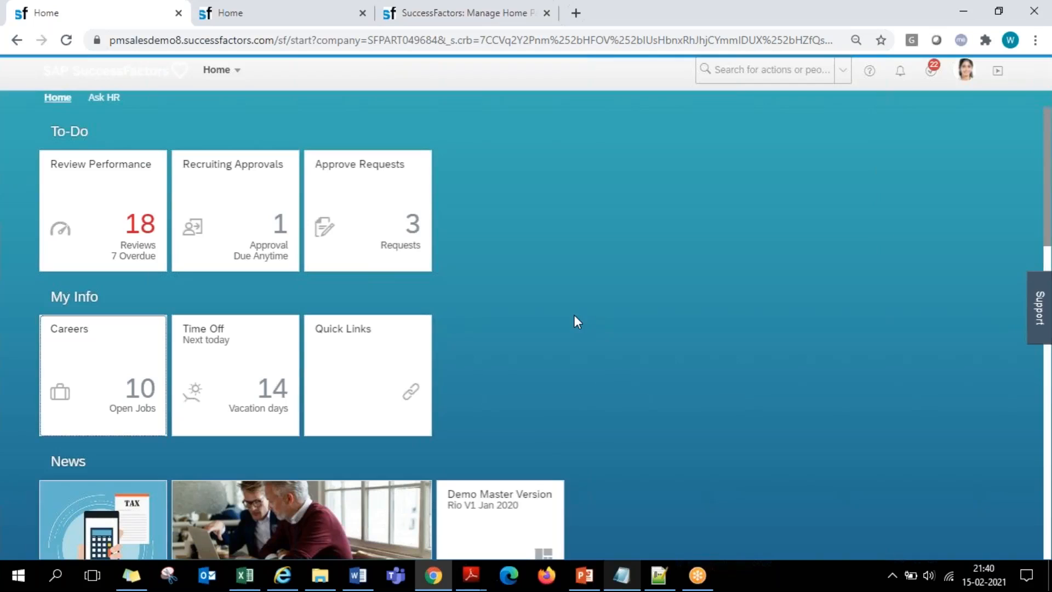
{"action": "left_click", "coordinate": [1035, 420]}
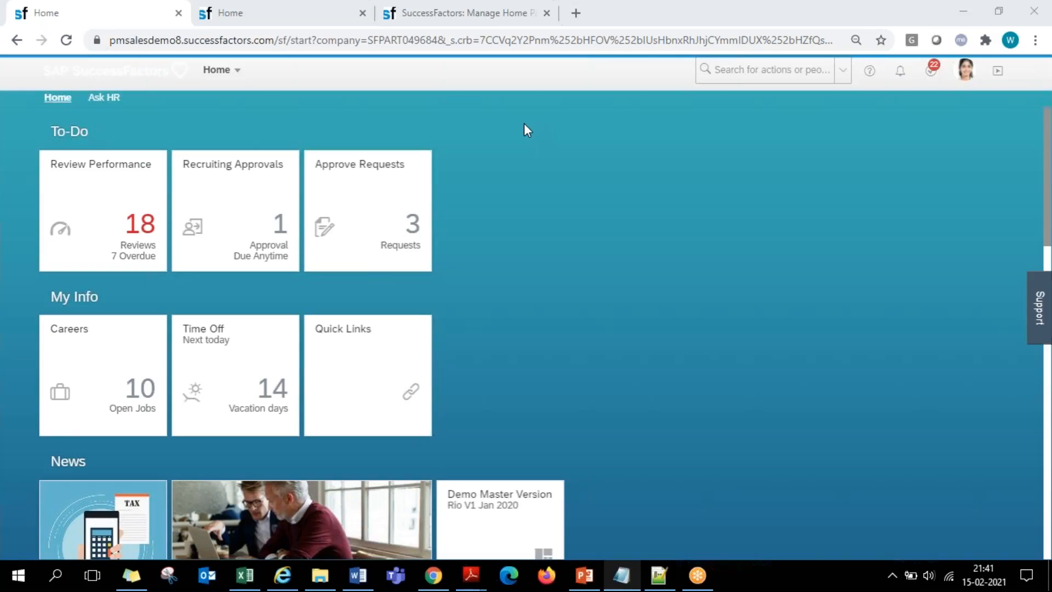
- Review the News and My Information tiles in the Tile Catalog
{"action": "left_click", "coordinate": [454, 14]}
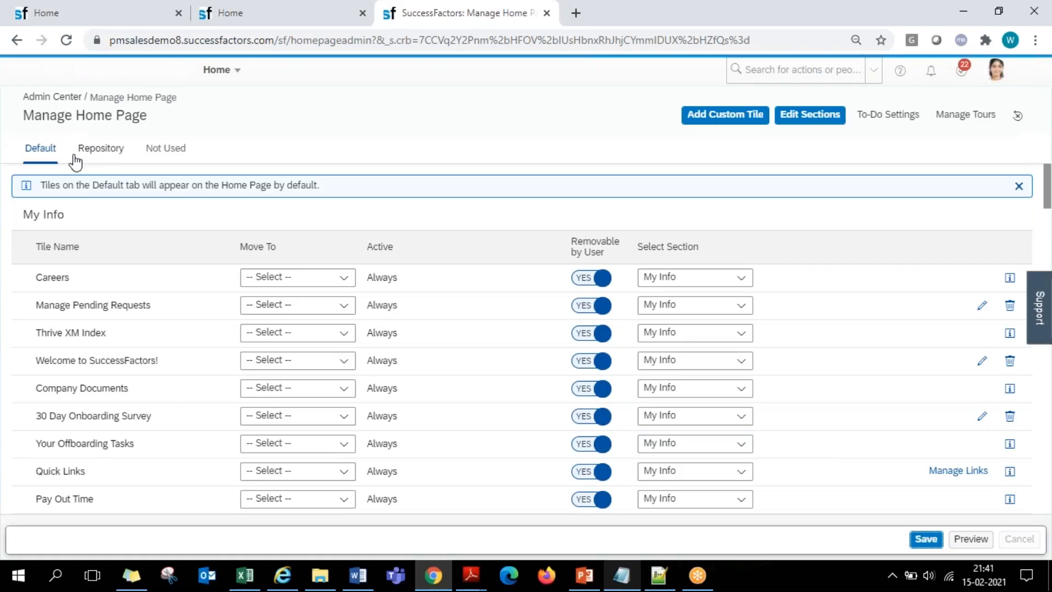
{"action": "left_click", "coordinate": [281, 7]}
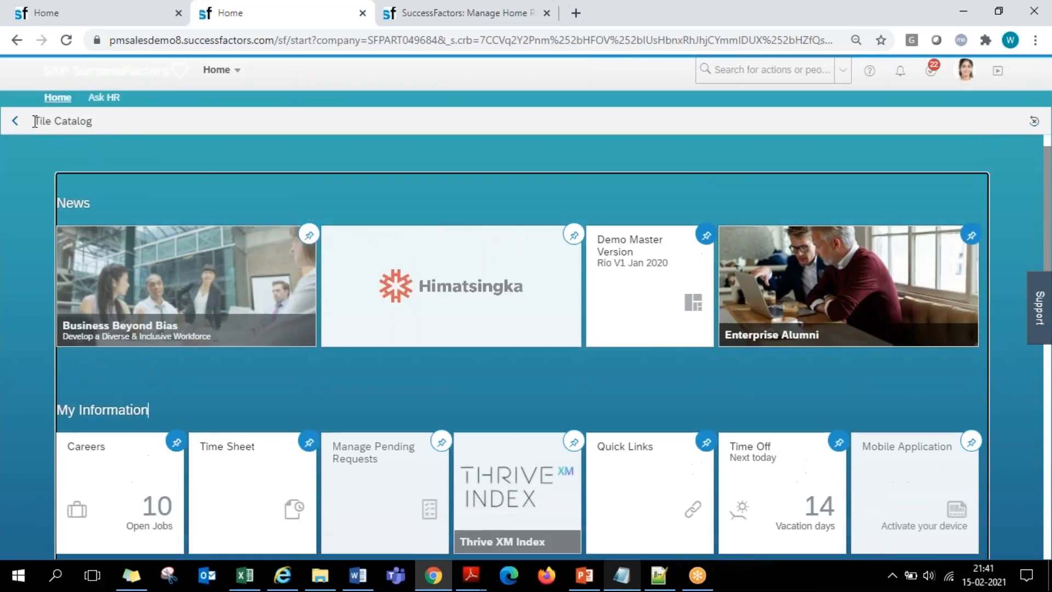
{"action": "triple_click", "coordinate": [45, 122]}
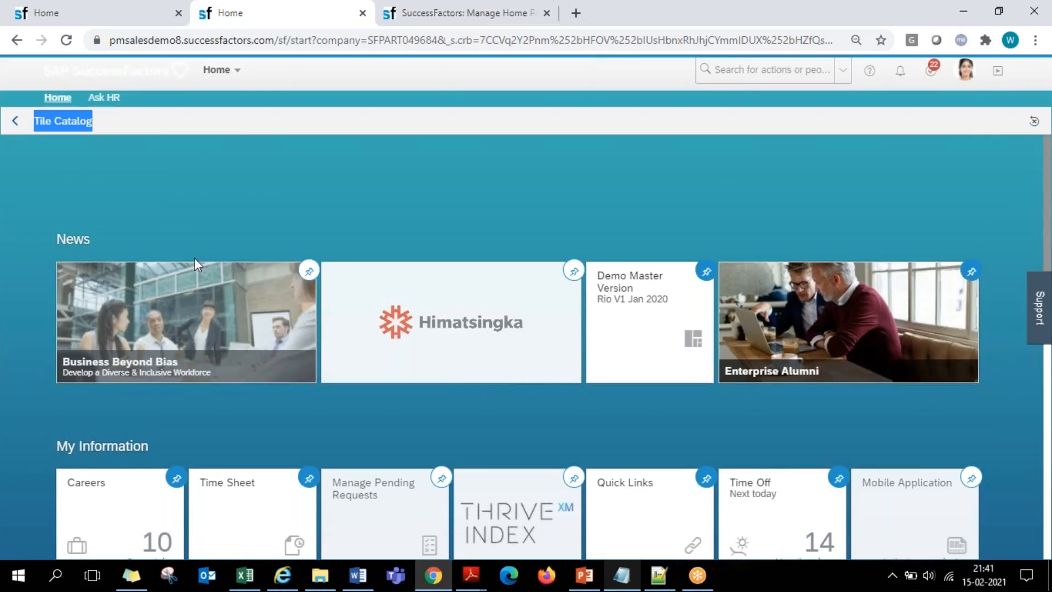
{"action": "scroll", "coordinate": [197, 263], "scroll_direction": "down", "scroll_amount": 3}
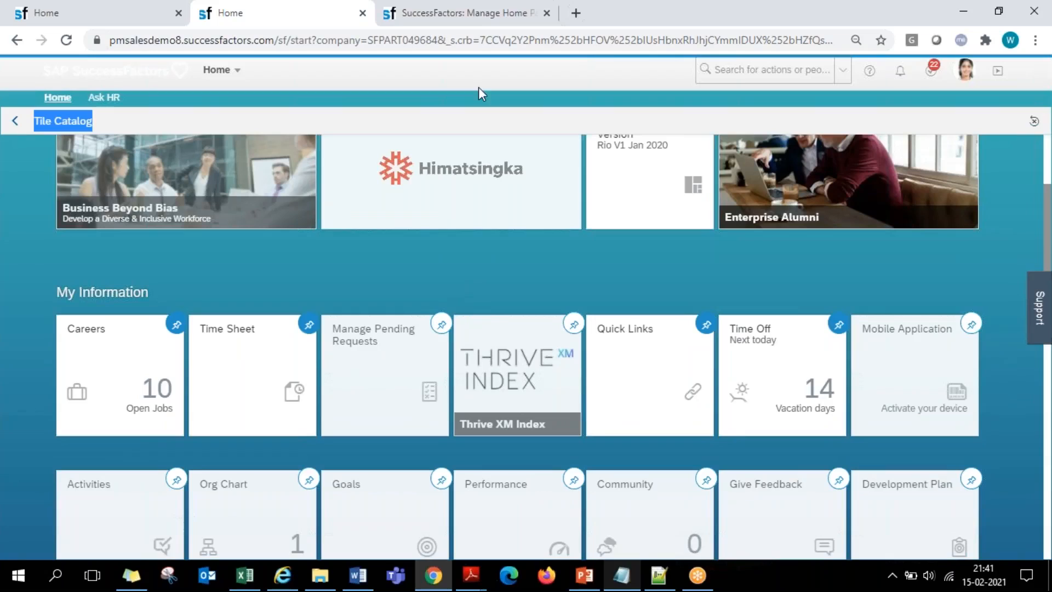
- Examine the Removable by User setting for Default and Repository tiles, and check the News and Custom Feb15th sections on the home page
{"action": "left_click", "coordinate": [476, 7]}
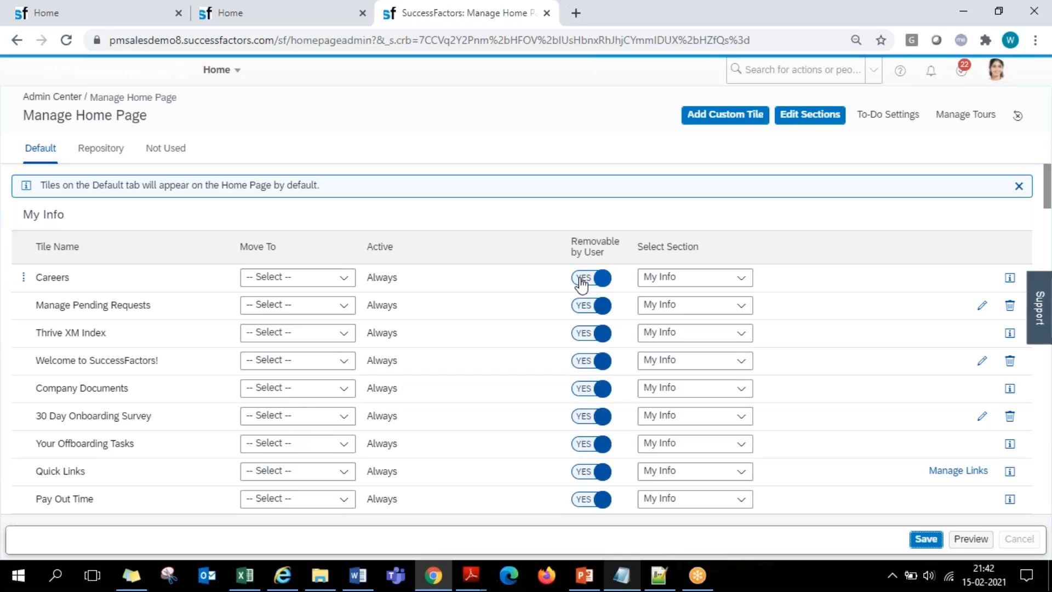
{"action": "left_click_drag", "start_coordinate": [573, 238], "coordinate": [612, 254]}
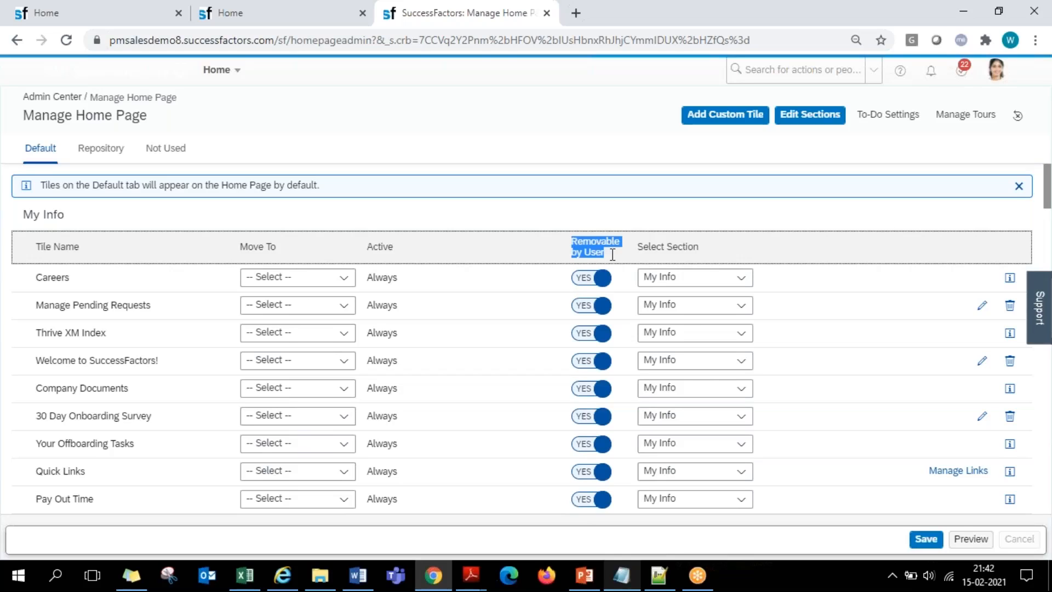
{"action": "left_click", "coordinate": [103, 149]}
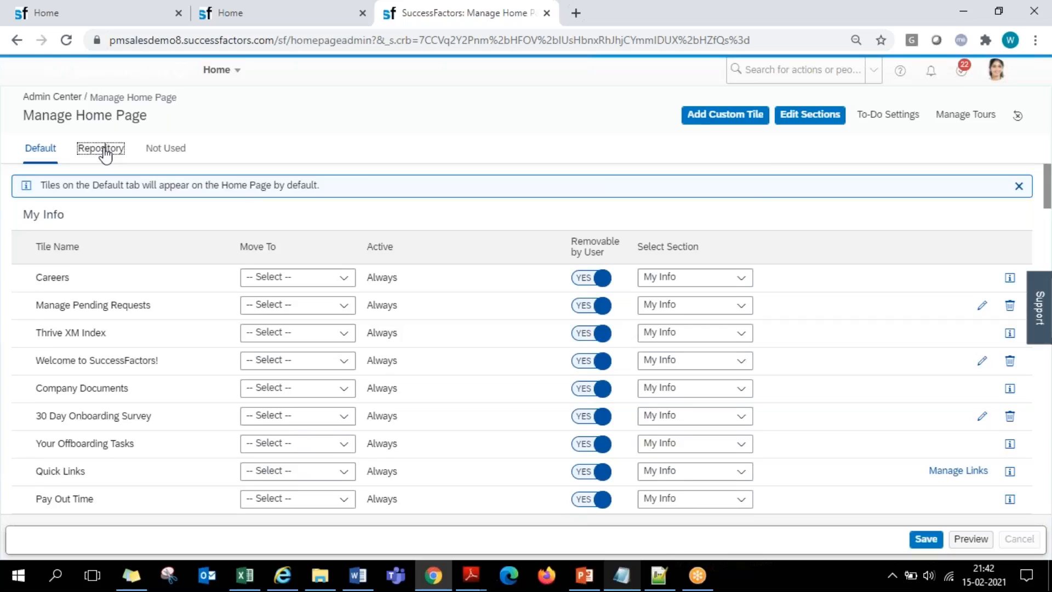
{"action": "scroll", "coordinate": [471, 269], "scroll_direction": "up", "scroll_amount": 10}
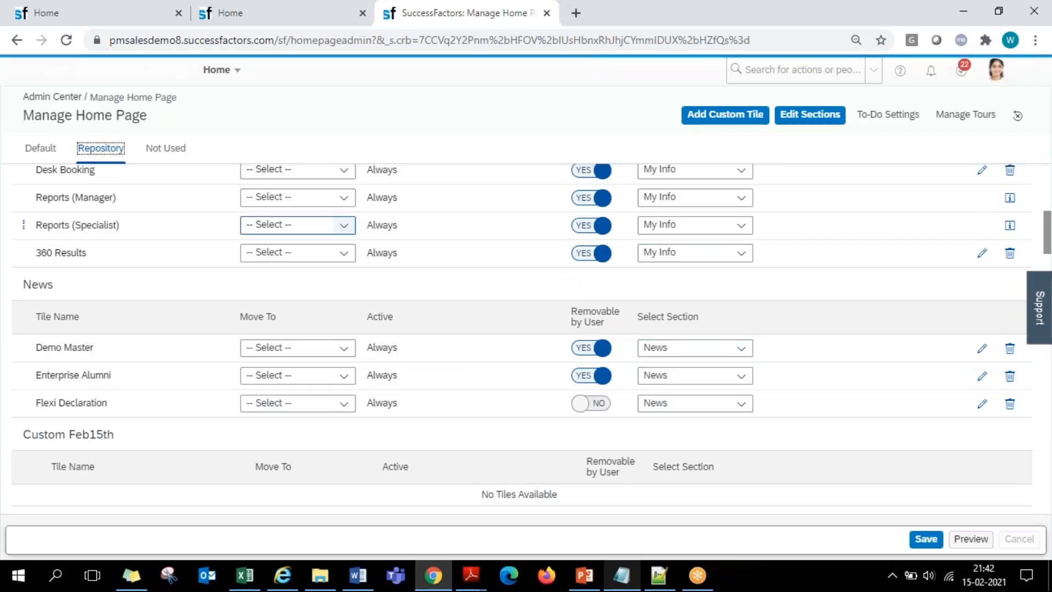
{"action": "left_click", "coordinate": [42, 149]}
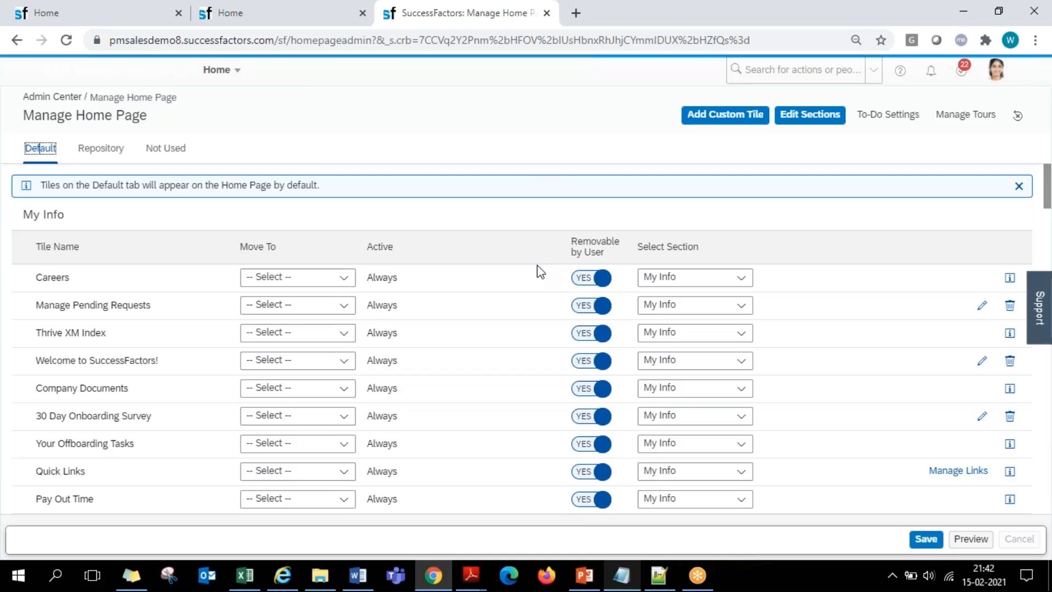
{"action": "left_click", "coordinate": [123, 20]}
{"action": "scroll", "coordinate": [594, 284], "scroll_direction": "down", "scroll_amount": 3}
{"action": "scroll", "coordinate": [593, 284], "scroll_direction": "down", "scroll_amount": 3}
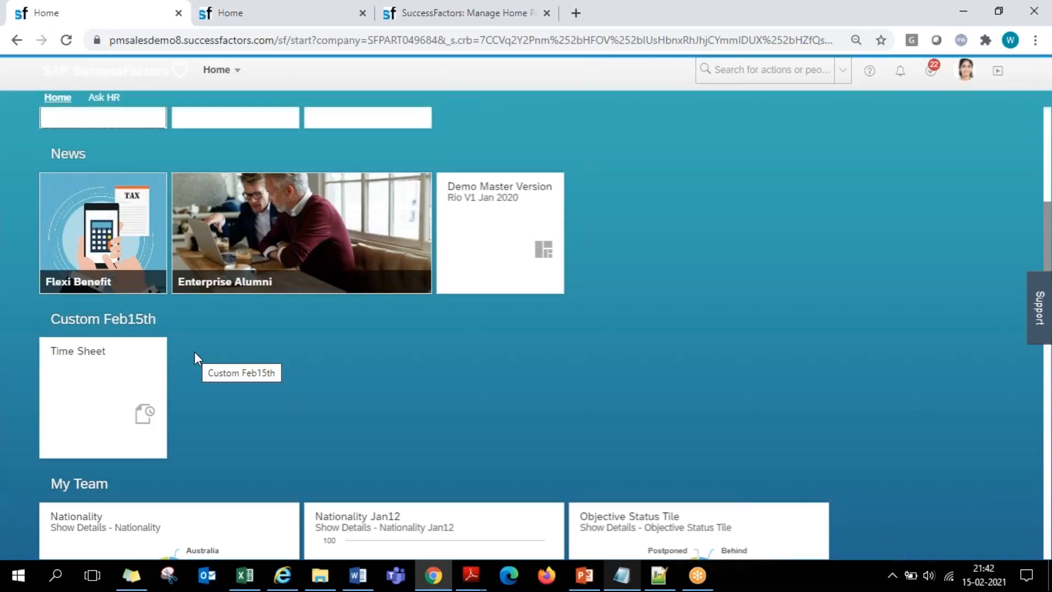
- Start a new custom tile in Manage Home Page, name it Custom Feb15th, and proceed to the Tile settings
{"action": "left_click", "coordinate": [443, 13]}
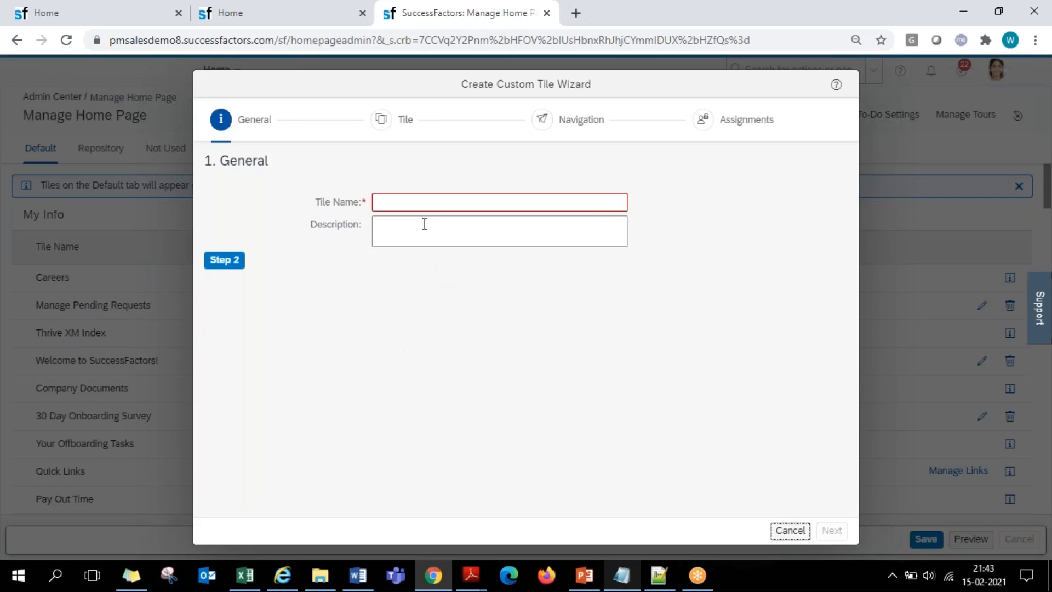
{"action": "left_click", "coordinate": [408, 206]}
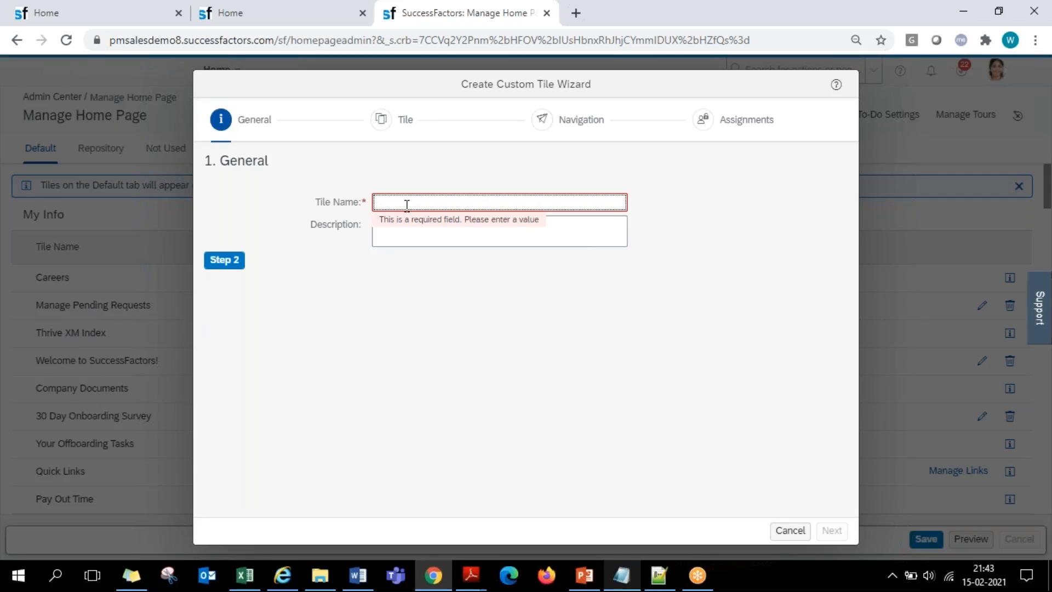
{"action": "type", "text": "Custom Feb15th"}
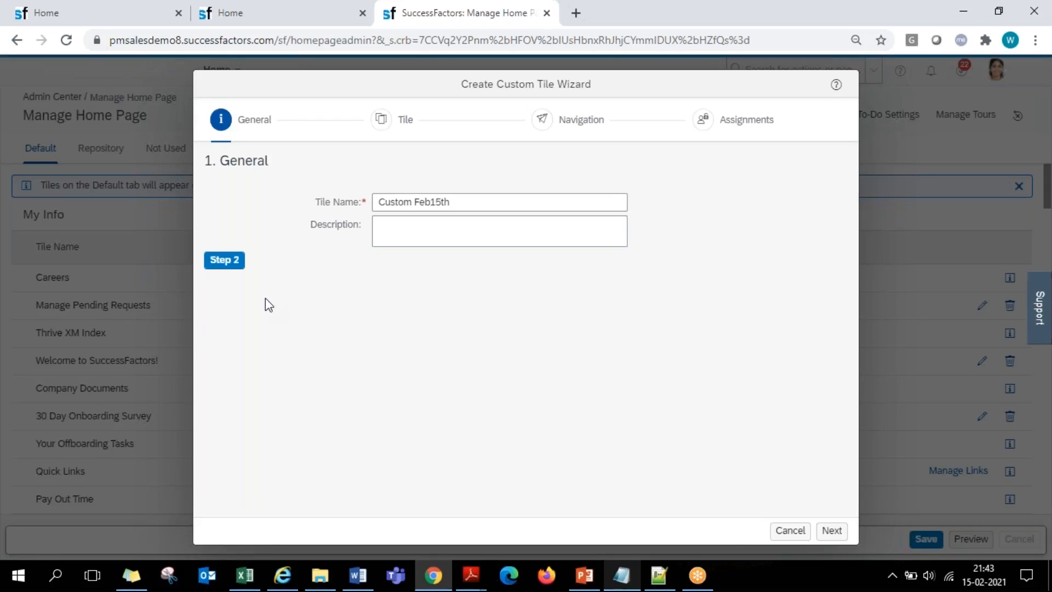
{"action": "left_click", "coordinate": [234, 263]}
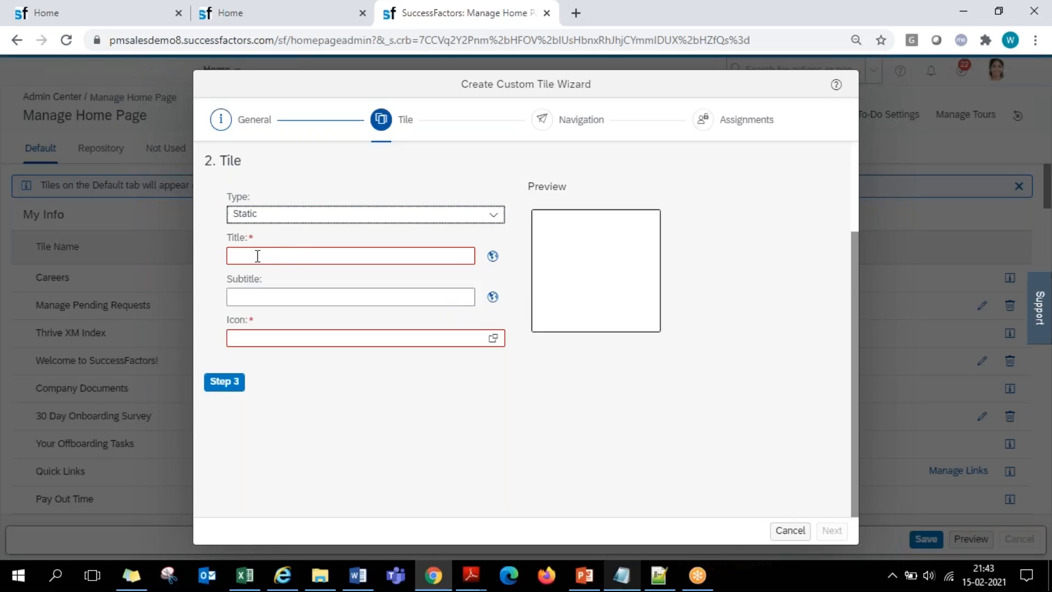
- Check the Custom Feb15th section on the home page, and set the new static tile's title to Main Title
{"action": "left_click", "coordinate": [104, 22]}
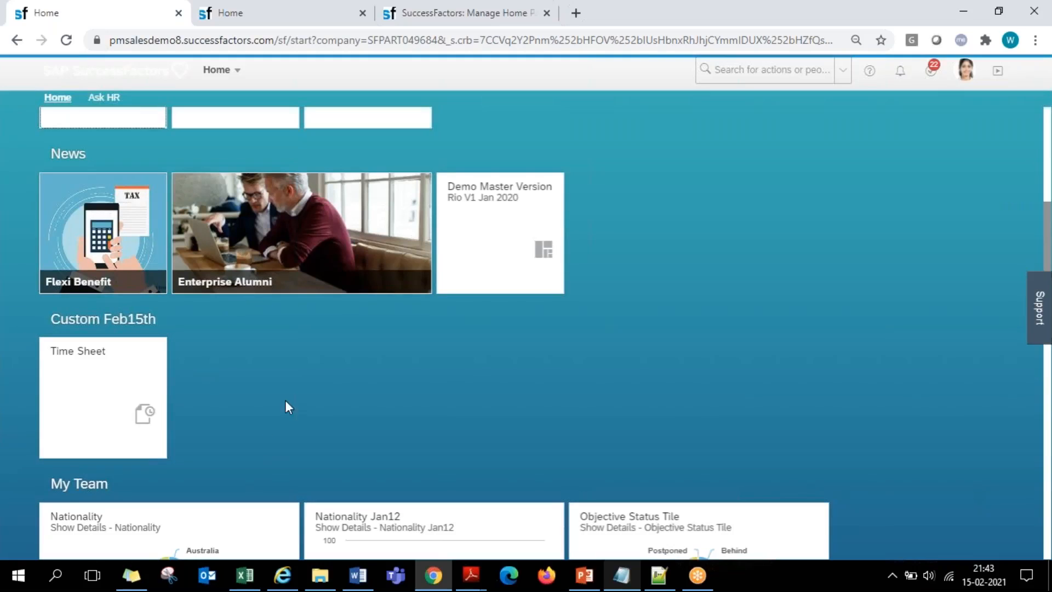
{"action": "scroll", "coordinate": [305, 419], "scroll_direction": "down", "scroll_amount": 1}
{"action": "scroll", "coordinate": [304, 420], "scroll_direction": "down", "scroll_amount": 1}
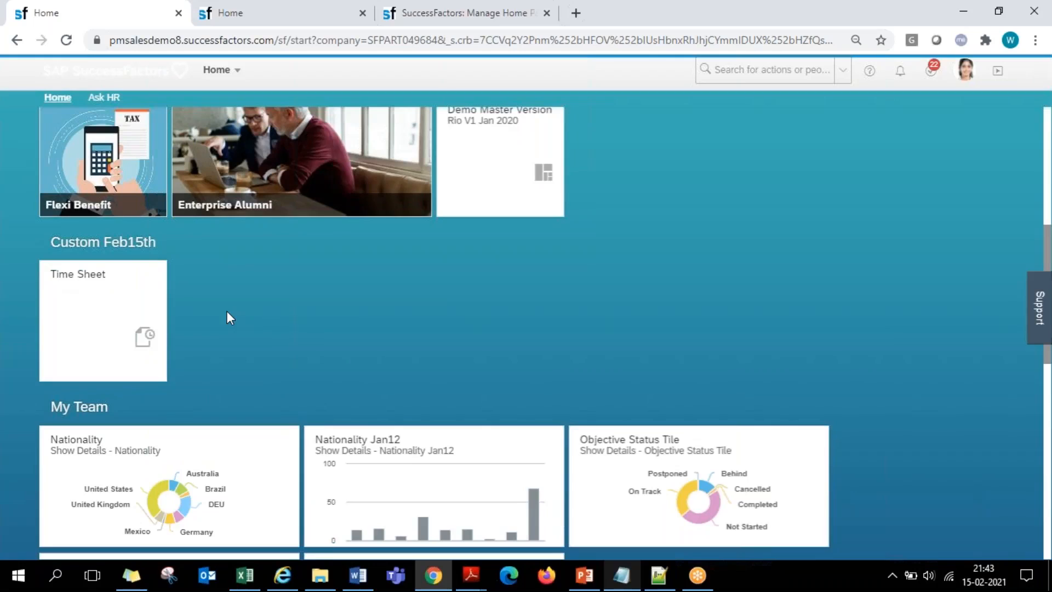
{"action": "left_click", "coordinate": [411, 16]}
{"action": "double_click", "coordinate": [241, 237]}
{"action": "left_click", "coordinate": [257, 256]}
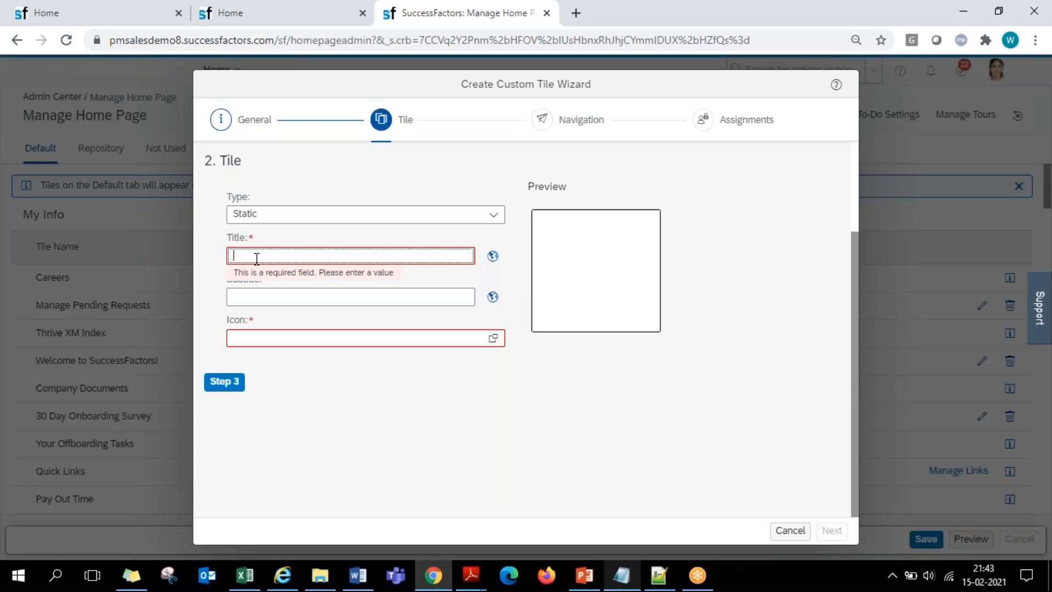
{"action": "type", "text": "Main Title"}
{"action": "left_click", "coordinate": [478, 347]}
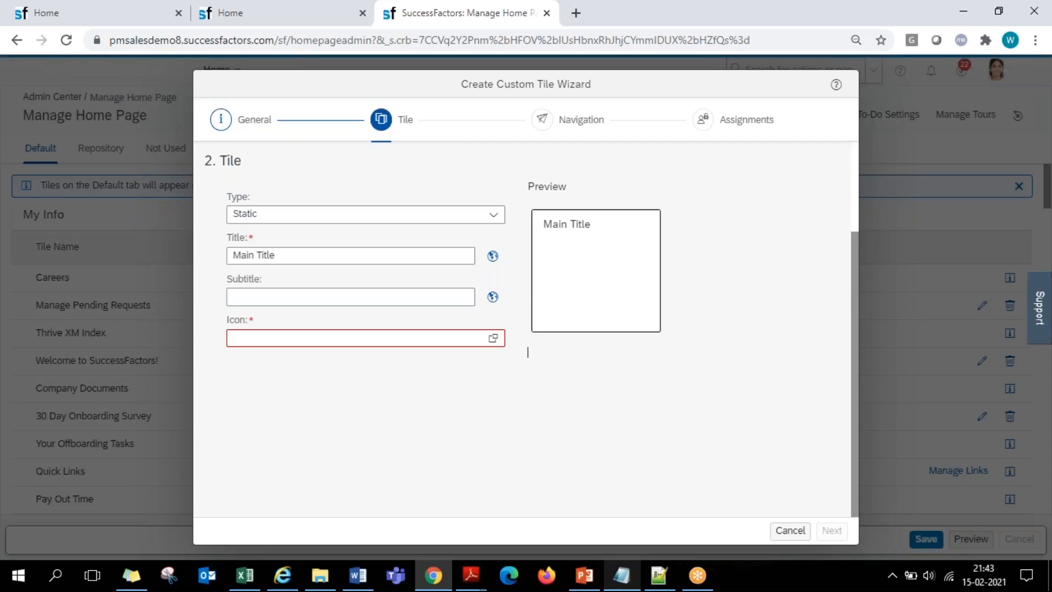
- Set the custom tile's subtitle to Sub Title
{"action": "left_click", "coordinate": [253, 297]}
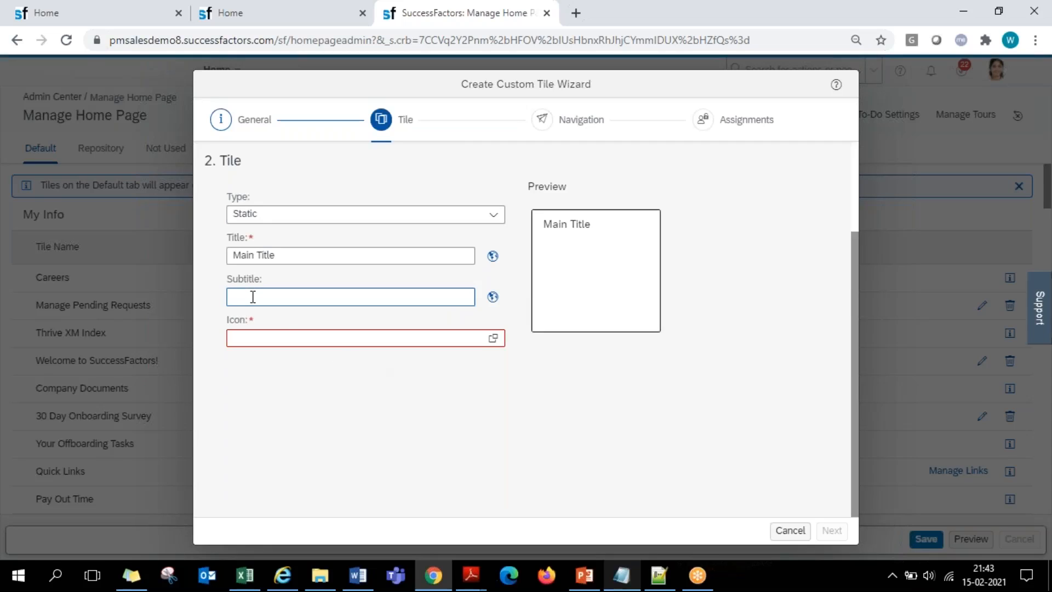
{"action": "type", "text": "Sub"}
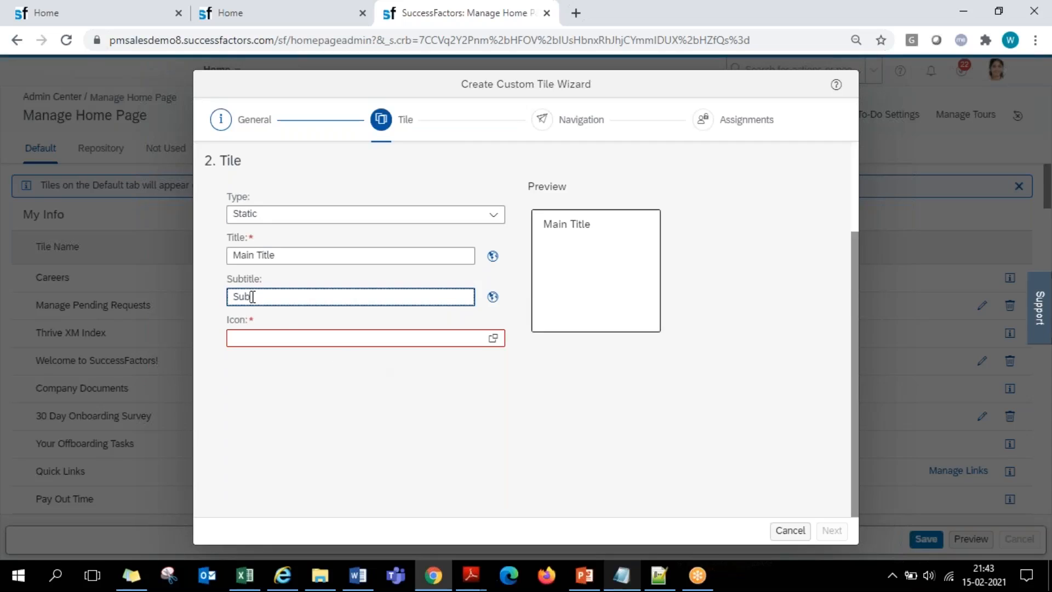
{"action": "type", "text": " Title"}
{"action": "left_click", "coordinate": [316, 419]}
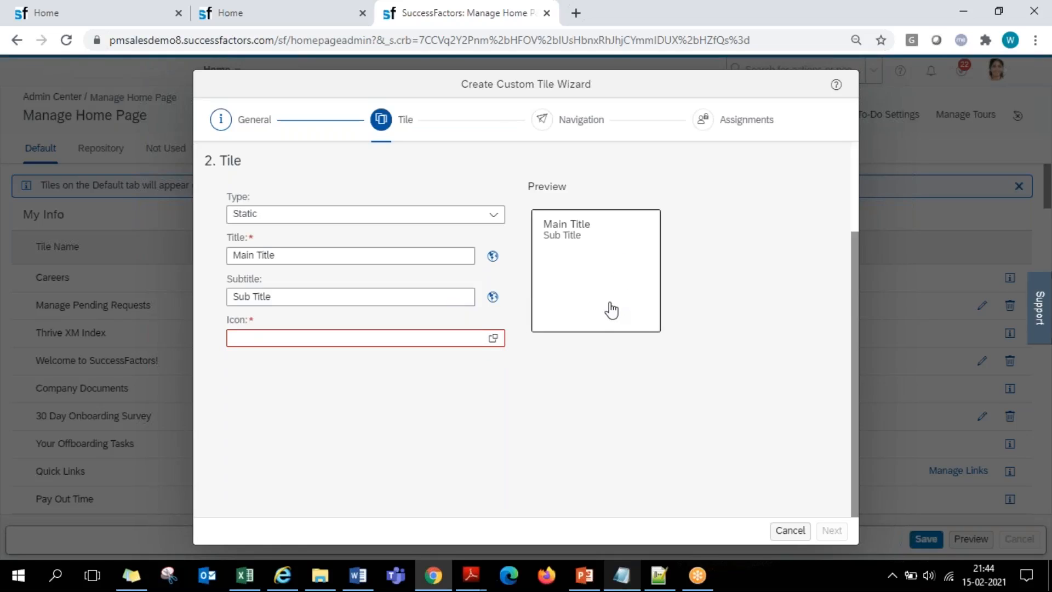
- Choose the camera icon for the custom tile, and compare the tile layout with the Time Sheet tile on the home page
{"action": "left_click", "coordinate": [121, 12]}
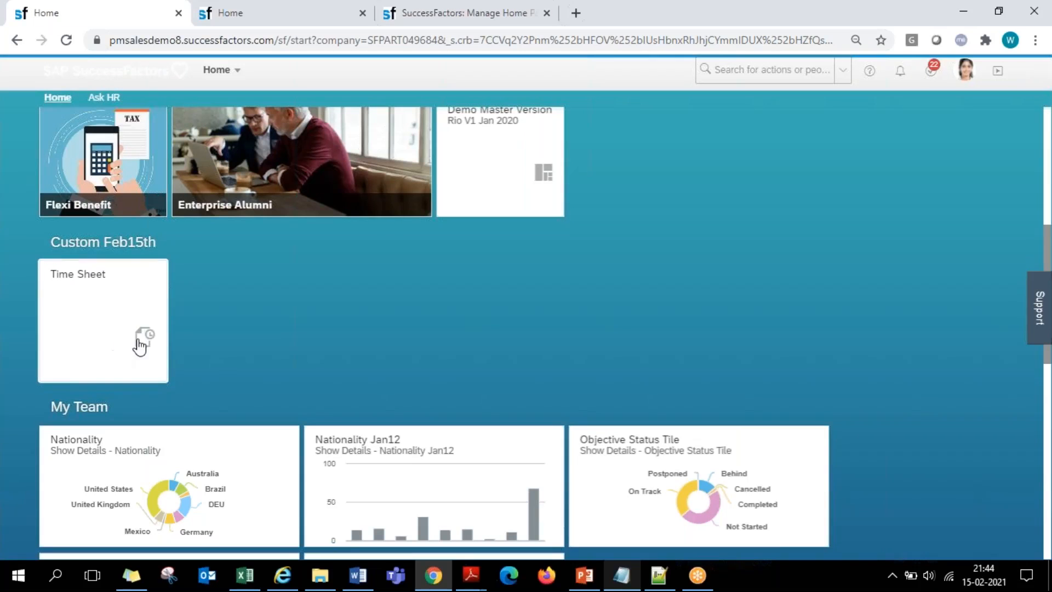
{"action": "scroll", "coordinate": [323, 333], "scroll_direction": "up", "scroll_amount": 2}
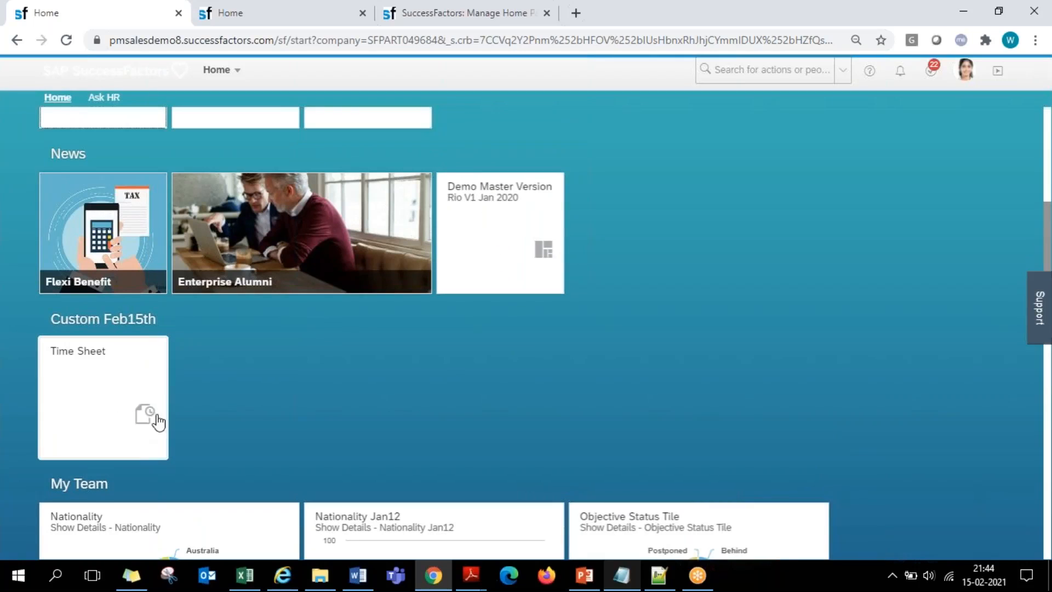
{"action": "left_click", "coordinate": [408, 13]}
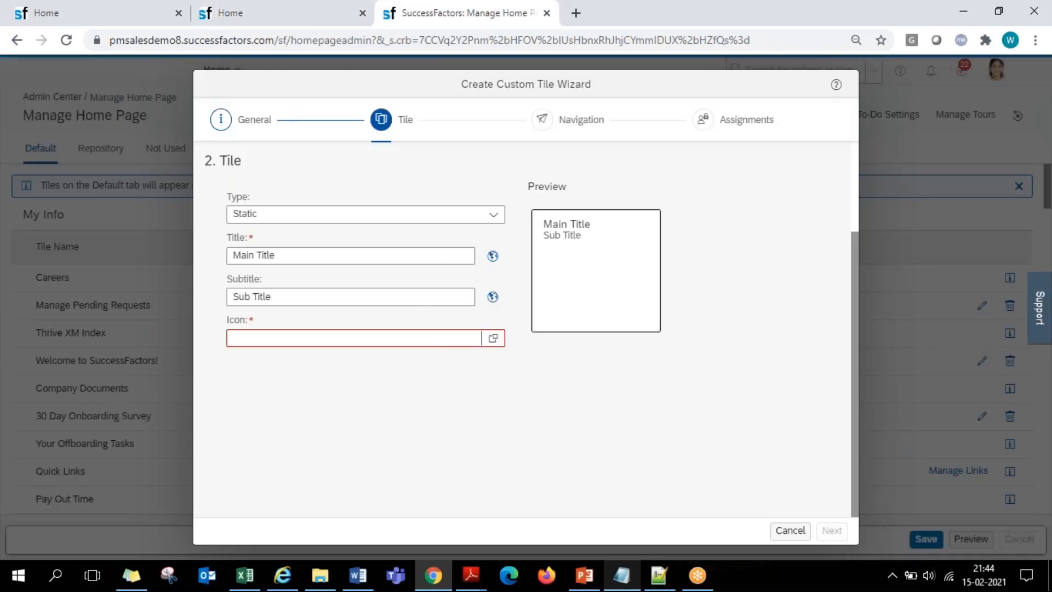
{"action": "left_click", "coordinate": [493, 340]}
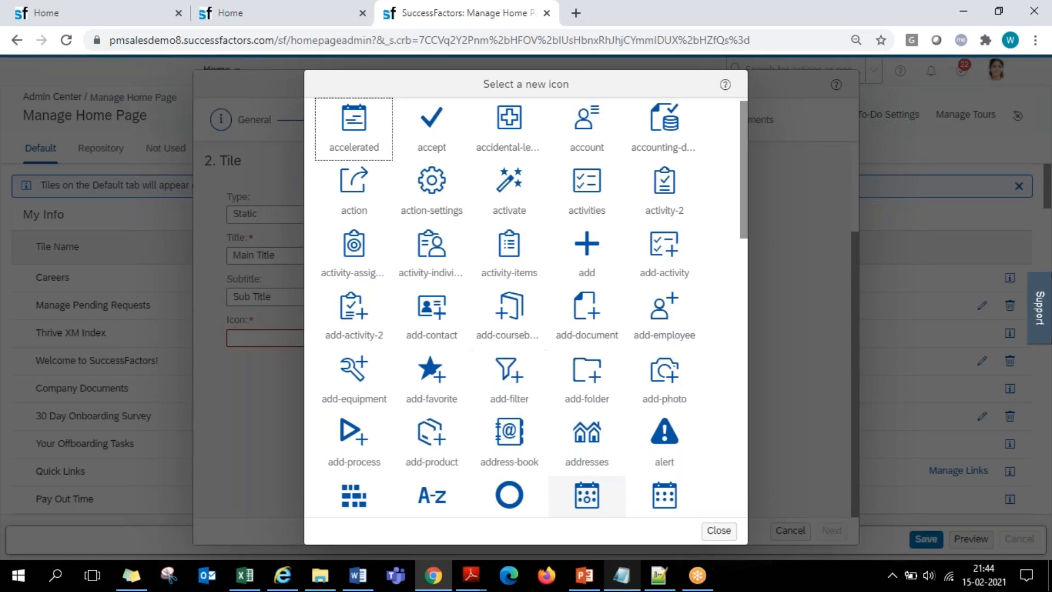
{"action": "scroll", "coordinate": [533, 263], "scroll_direction": "down", "scroll_amount": 15}
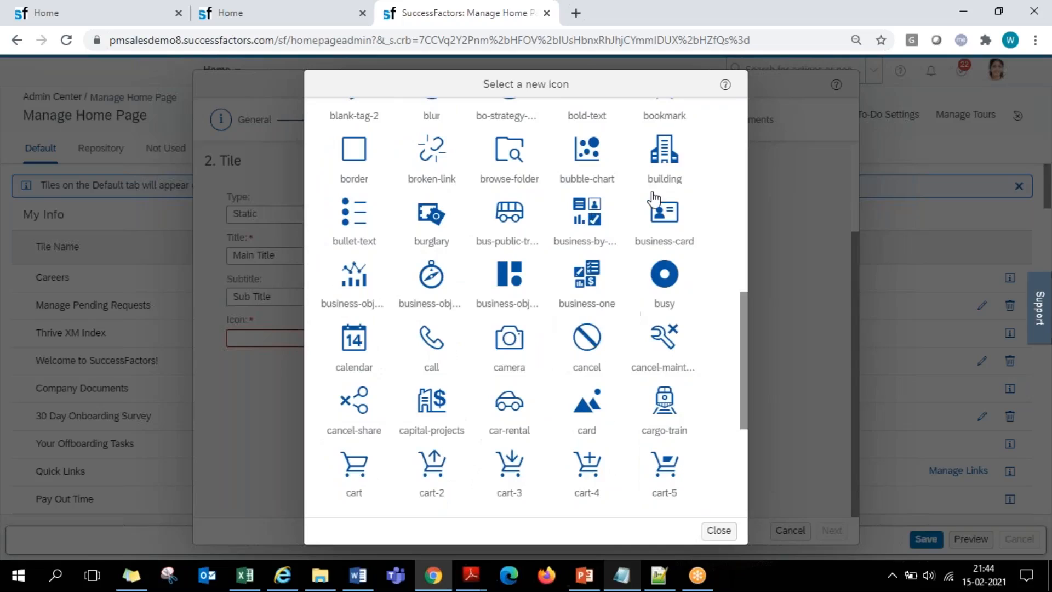
{"action": "left_click", "coordinate": [517, 355]}
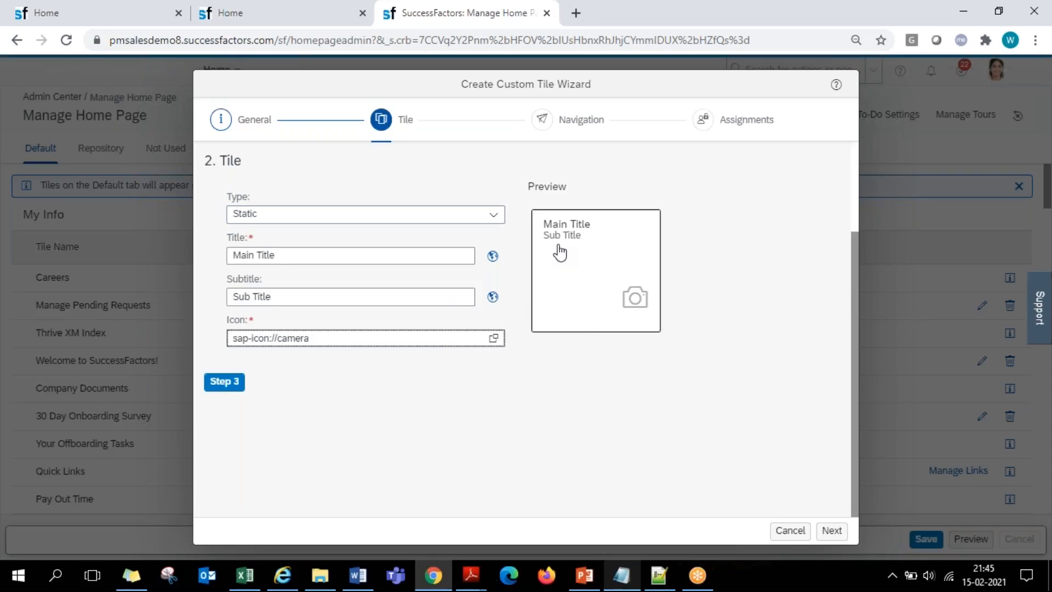
{"action": "left_click", "coordinate": [108, 20]}
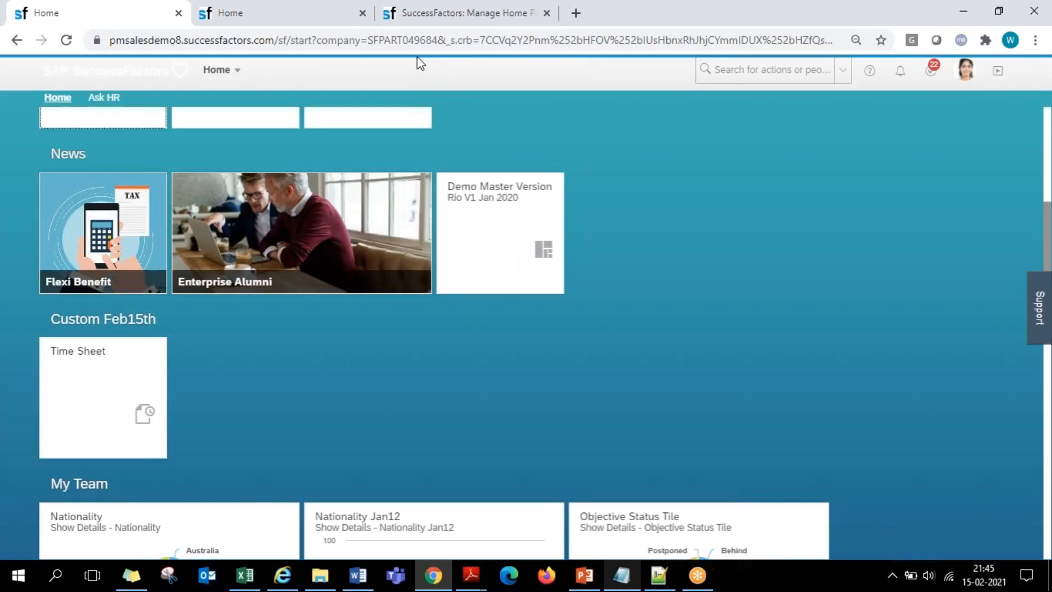
- Set the custom tile's type to Graphical and its size to 2 X 1, and compare it with the Enterprise Alumni tile on the home page
{"action": "left_click", "coordinate": [406, 16]}
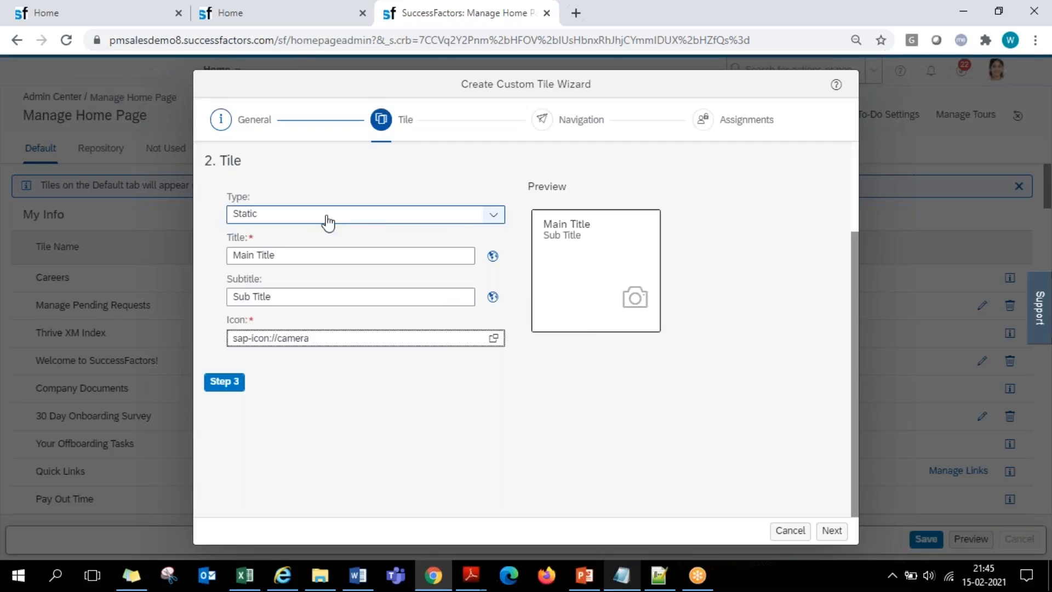
{"action": "left_click", "coordinate": [490, 215]}
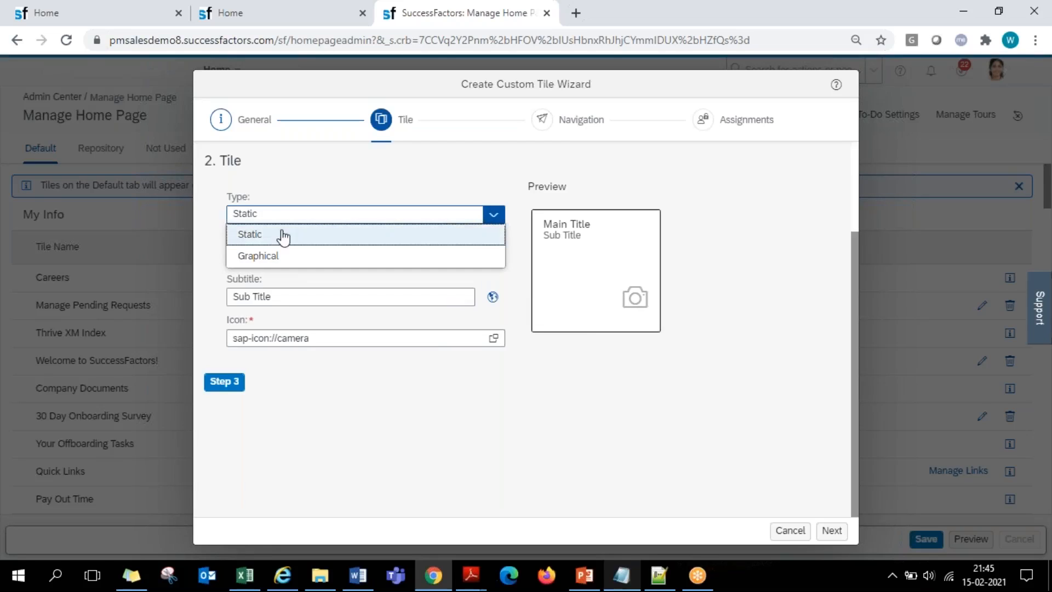
{"action": "left_click", "coordinate": [297, 268]}
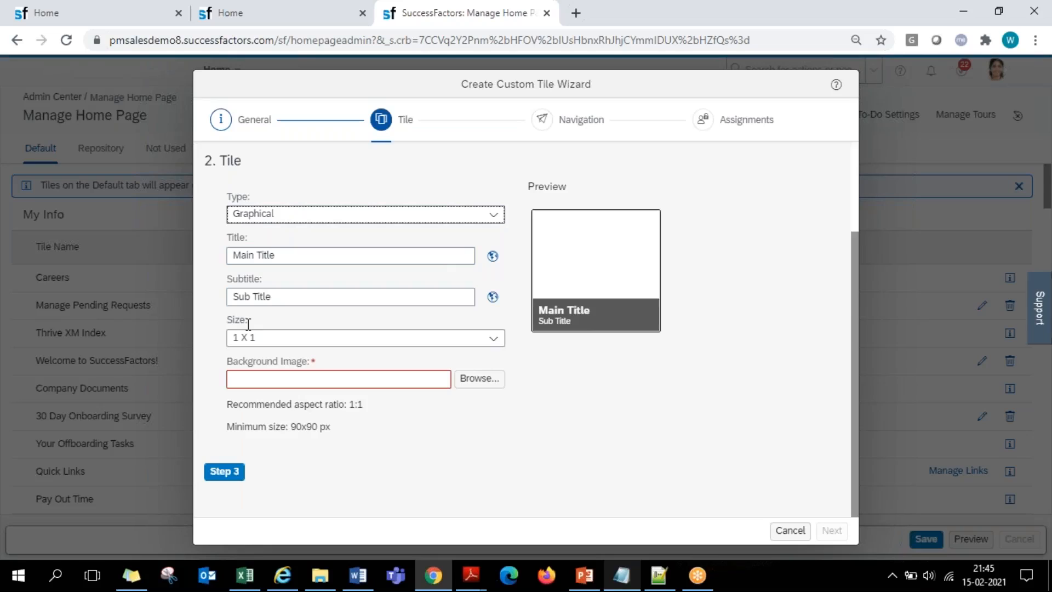
{"action": "left_click", "coordinate": [492, 341]}
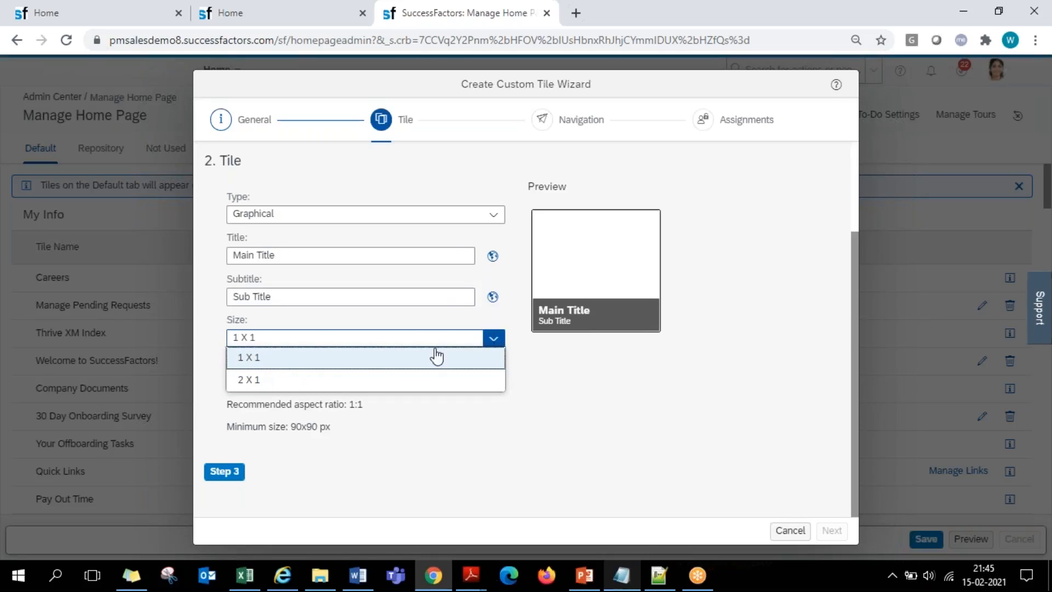
{"action": "left_click", "coordinate": [260, 389]}
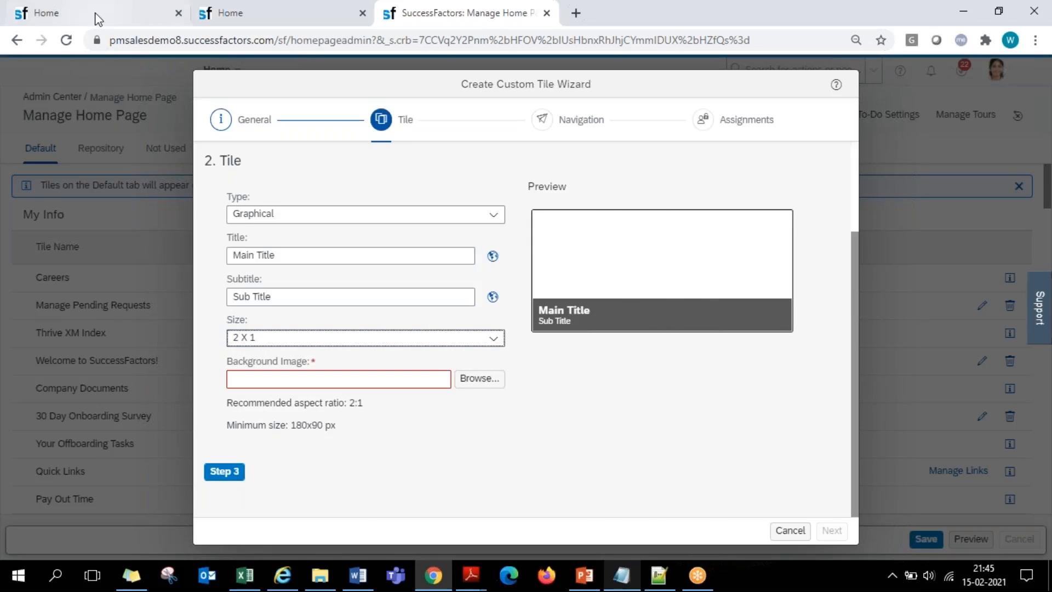
{"action": "left_click", "coordinate": [95, 17]}
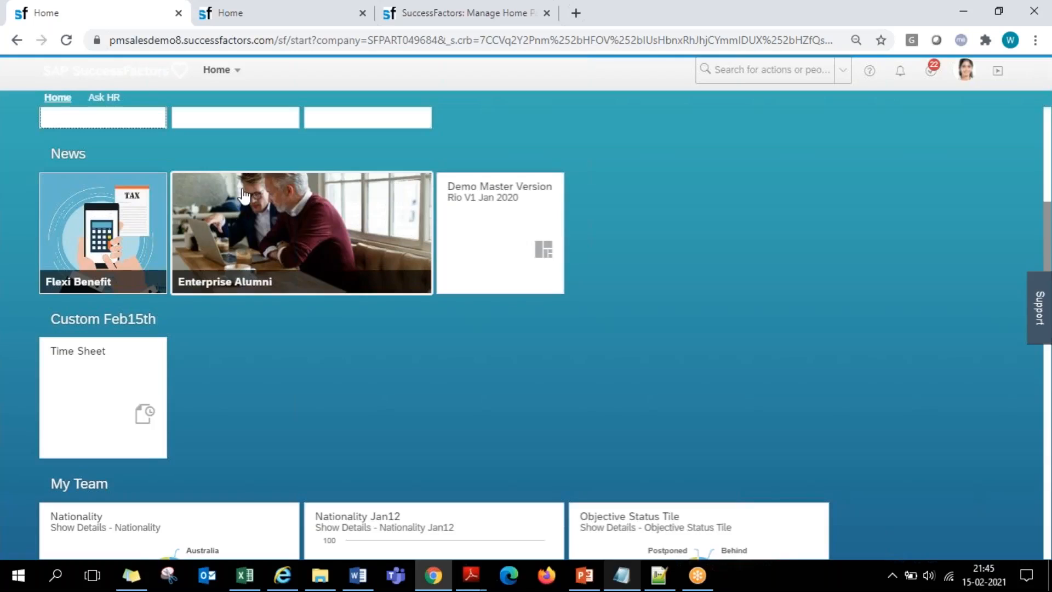
{"action": "left_click", "coordinate": [447, 12]}
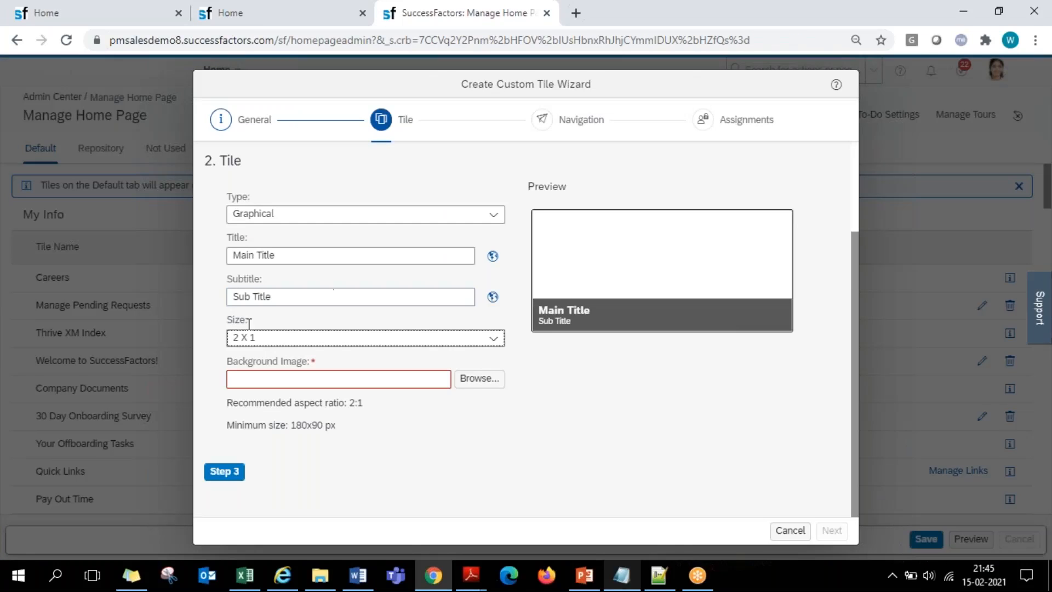
- Review the size options of the graphical tile, and set SAP HCM.jpg as its background image
{"action": "left_click", "coordinate": [494, 338]}
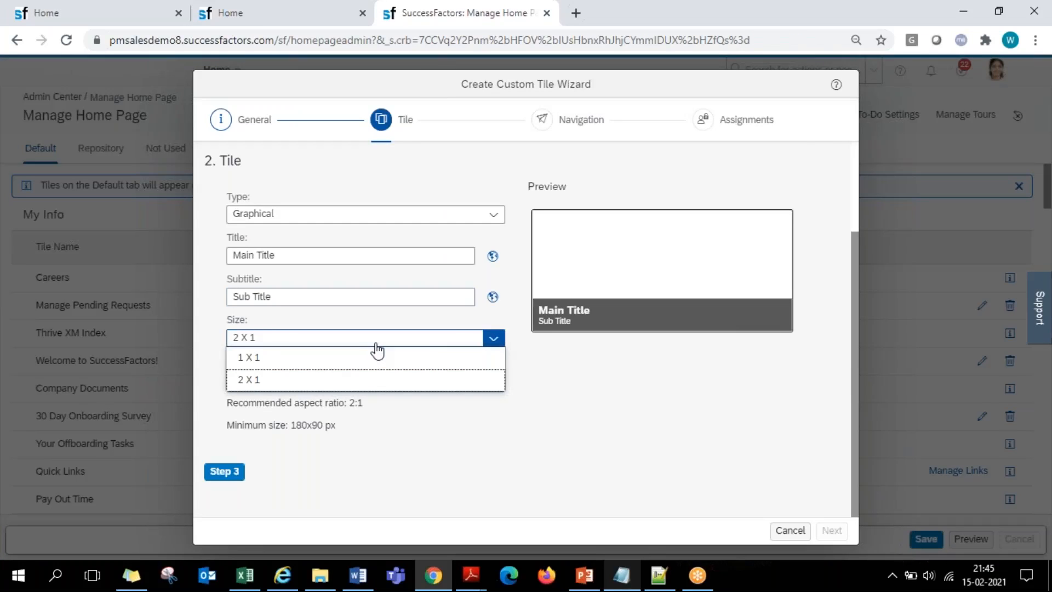
{"action": "left_click", "coordinate": [534, 374]}
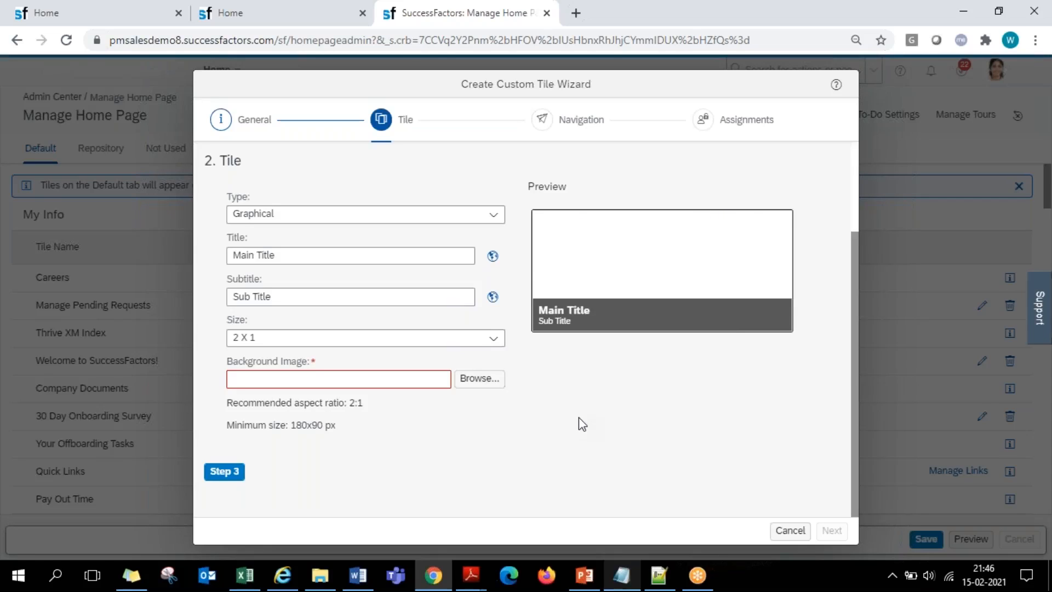
{"action": "left_click", "coordinate": [253, 570]}
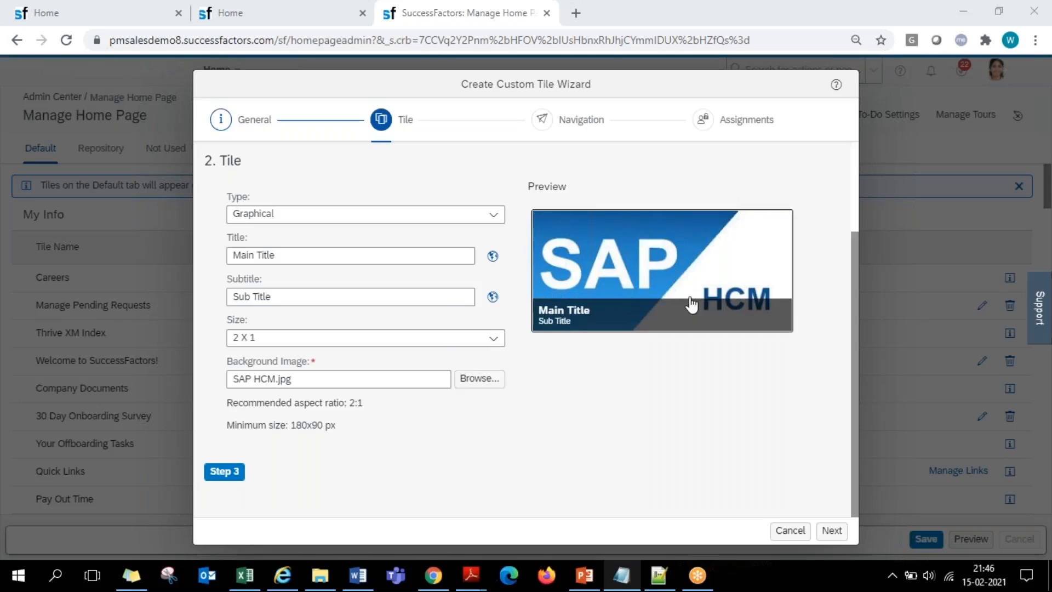
- Preview the SAP HCM image tile at size 1 X 1, and return the size to 2 X 1
{"action": "left_click", "coordinate": [493, 338]}
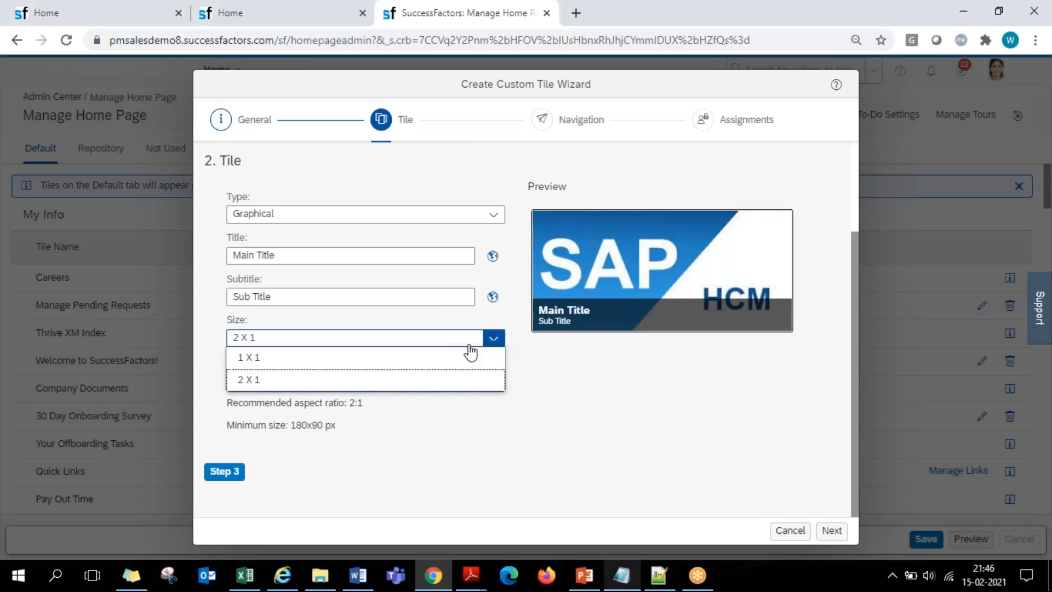
{"action": "left_click", "coordinate": [370, 357]}
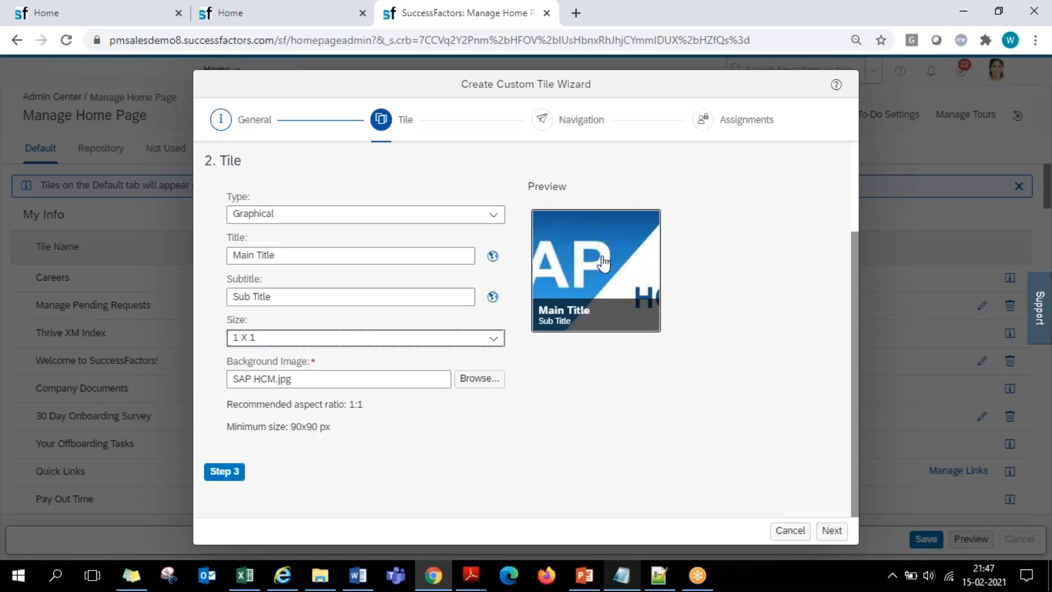
{"action": "left_click", "coordinate": [493, 338]}
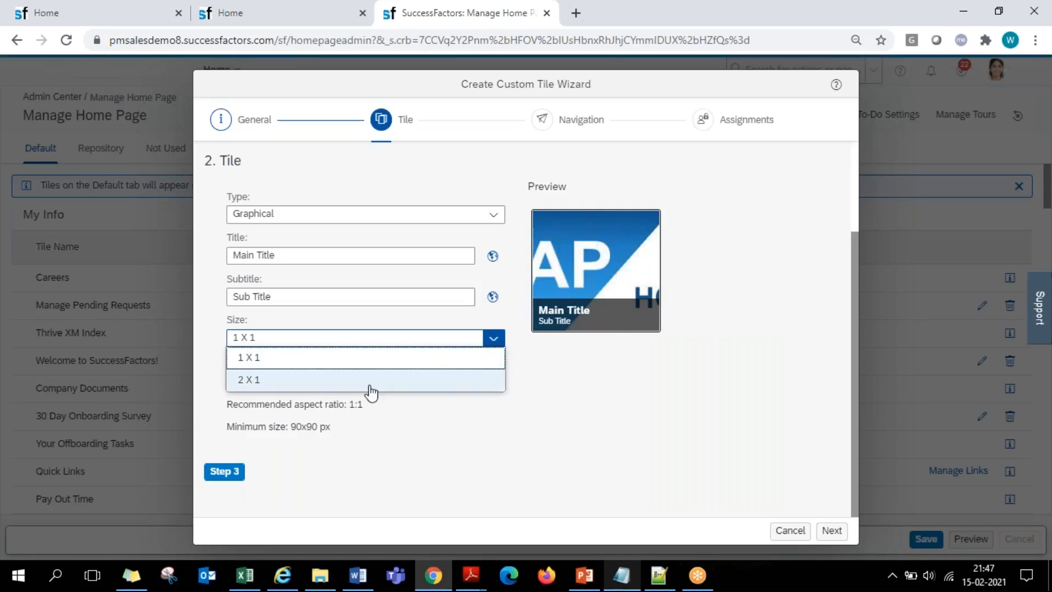
{"action": "left_click", "coordinate": [363, 382]}
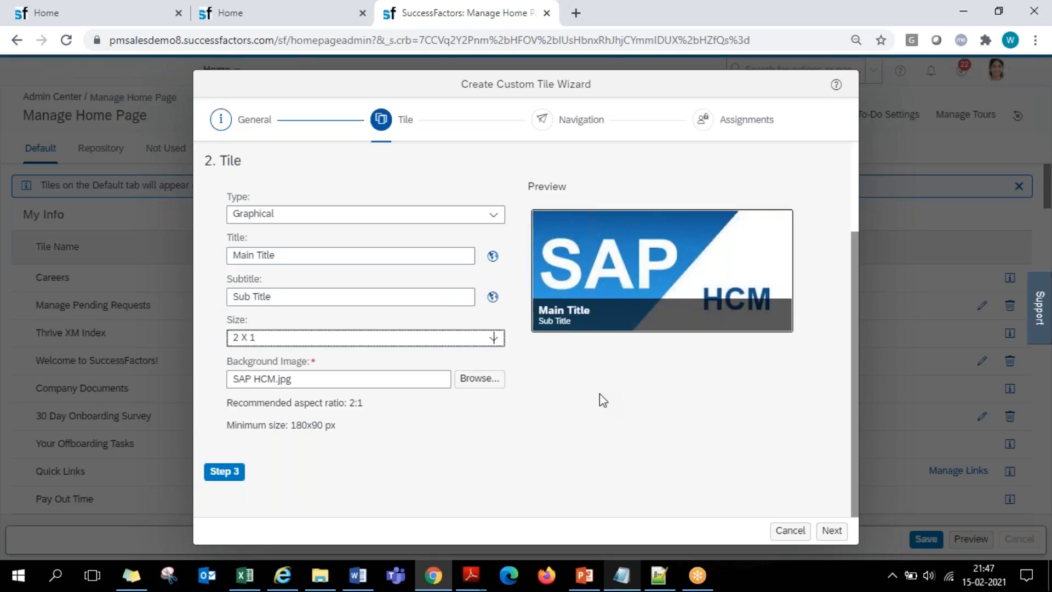
- Preview the custom tile as Static, and restore the Graphical type with size 2 X 1
{"action": "left_click", "coordinate": [494, 217]}
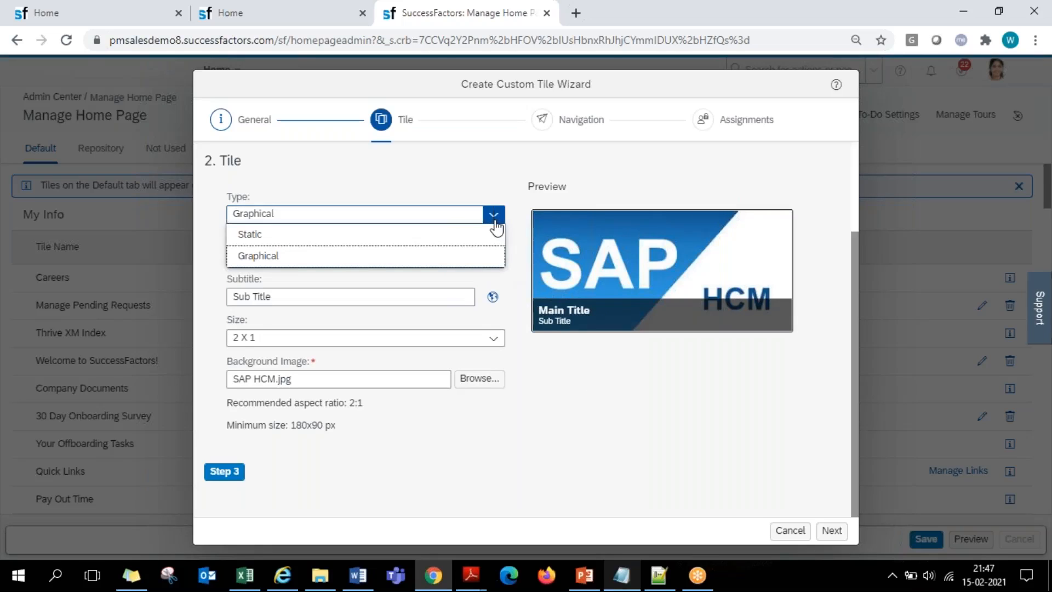
{"action": "left_click", "coordinate": [380, 235]}
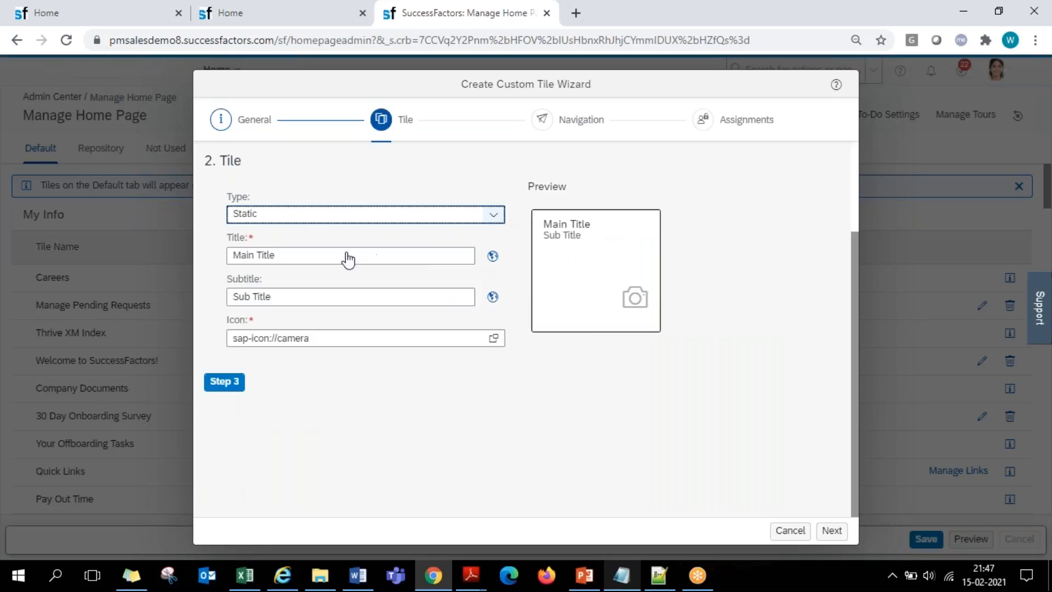
{"action": "left_click", "coordinate": [486, 220]}
{"action": "left_click", "coordinate": [486, 220]}
{"action": "left_click", "coordinate": [490, 213]}
{"action": "left_click", "coordinate": [366, 262]}
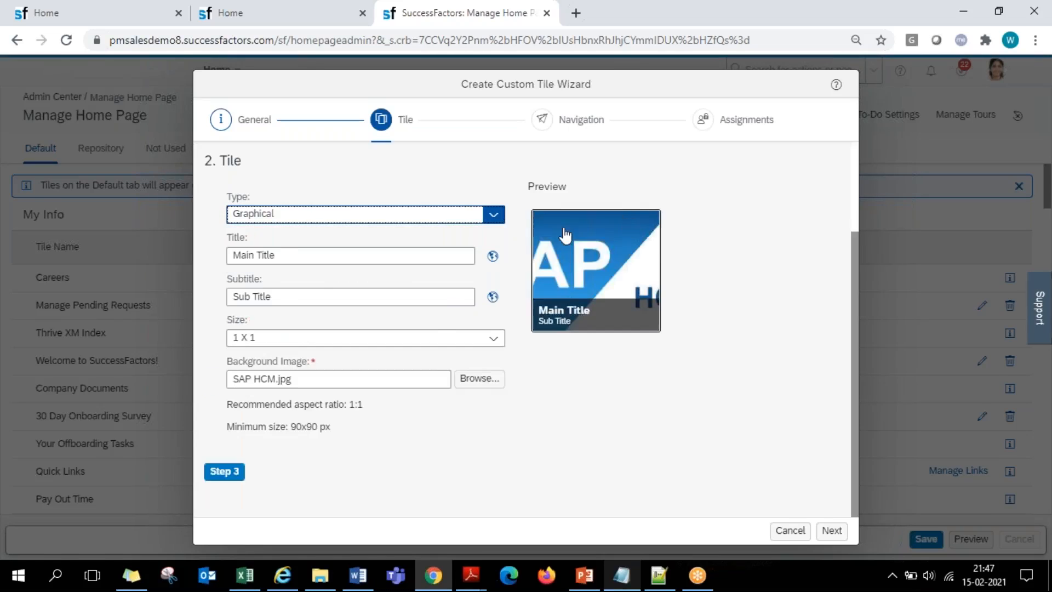
{"action": "left_click", "coordinate": [505, 341]}
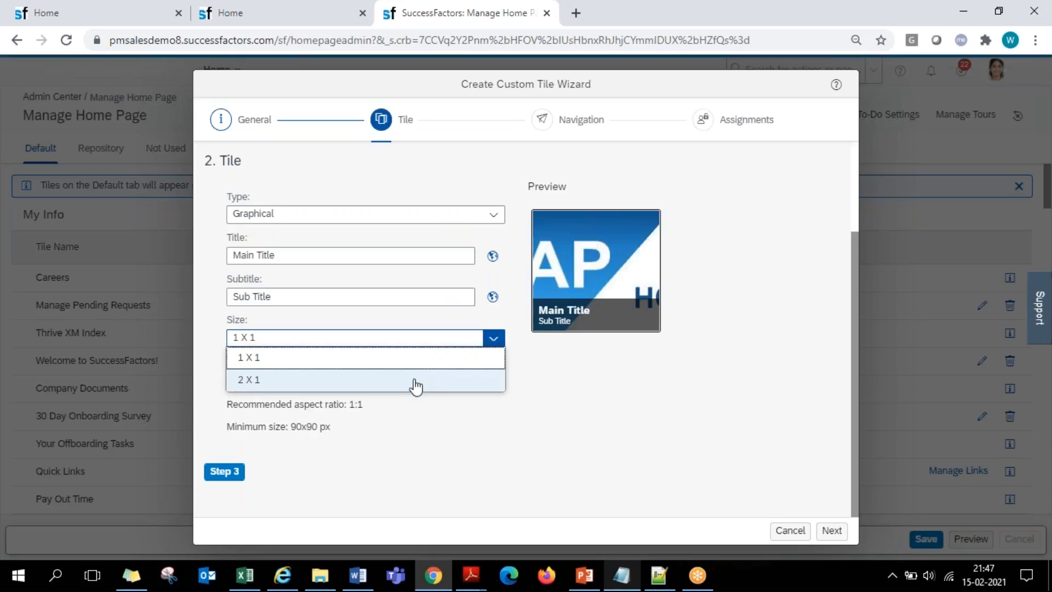
{"action": "left_click", "coordinate": [416, 381]}
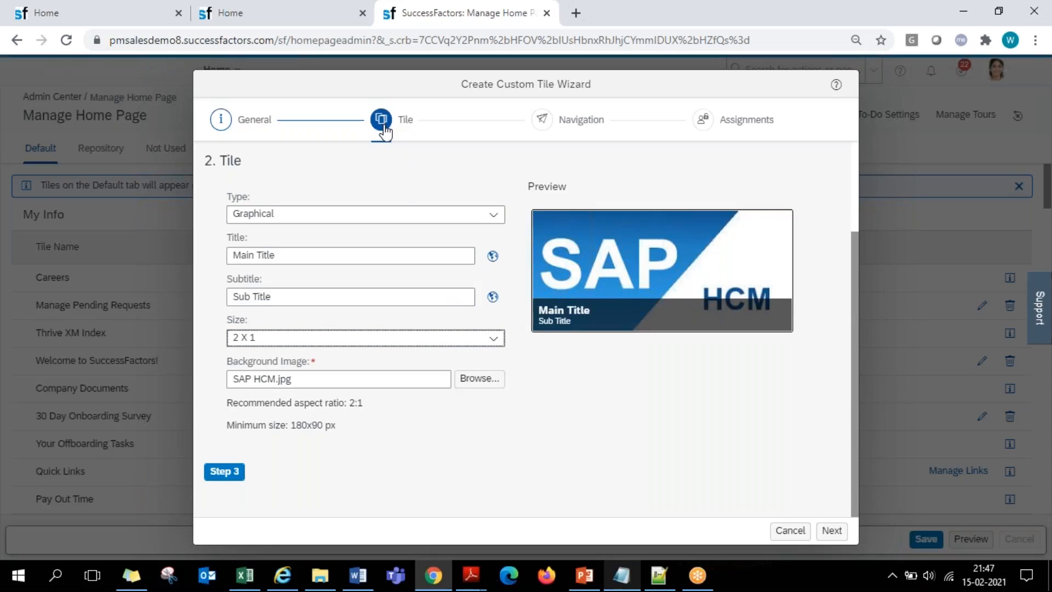
- Review the tile name in the General settings, and proceed past the Tile settings to the Navigation settings
{"action": "left_click", "coordinate": [221, 119]}
{"action": "triple_click", "coordinate": [457, 202]}
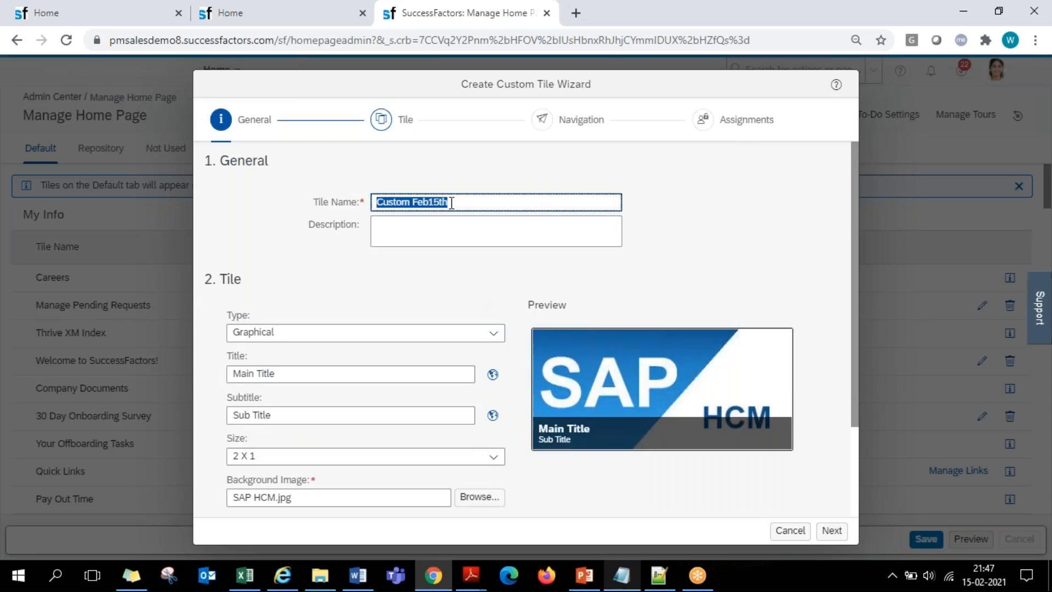
{"action": "left_click", "coordinate": [382, 119]}
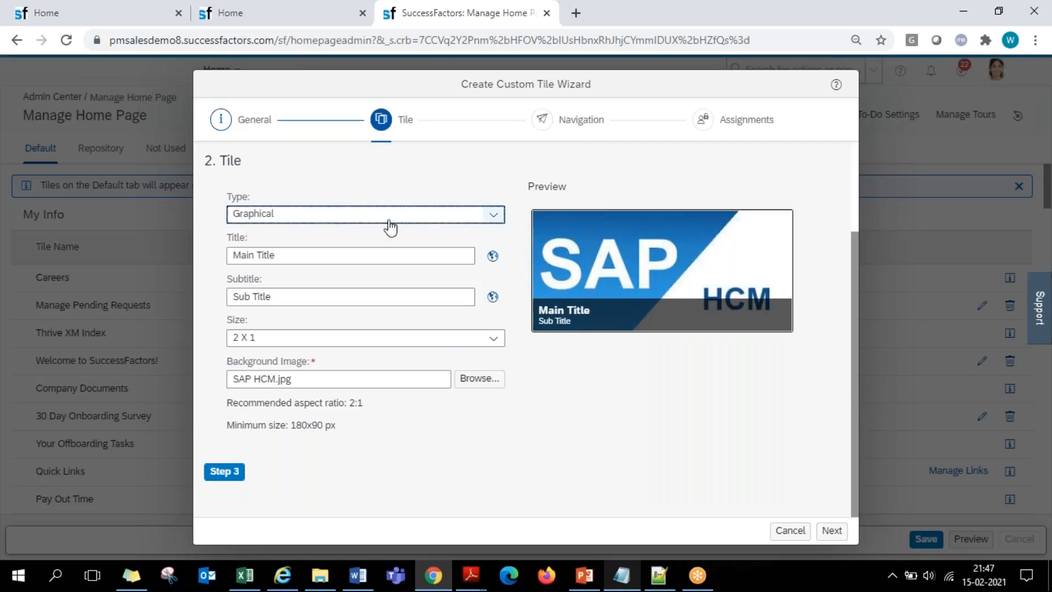
{"action": "left_click", "coordinate": [225, 471]}
{"action": "left_click", "coordinate": [543, 129]}
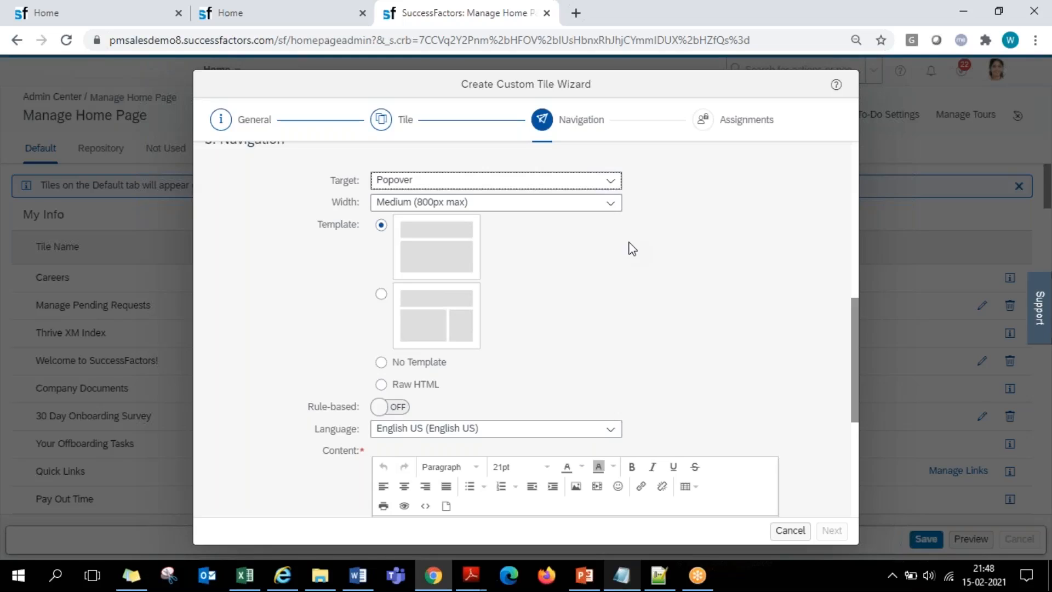
- Try No Target as the navigation target, and restore Popover with the Medium (800px max) width
{"action": "left_click", "coordinate": [611, 181]}
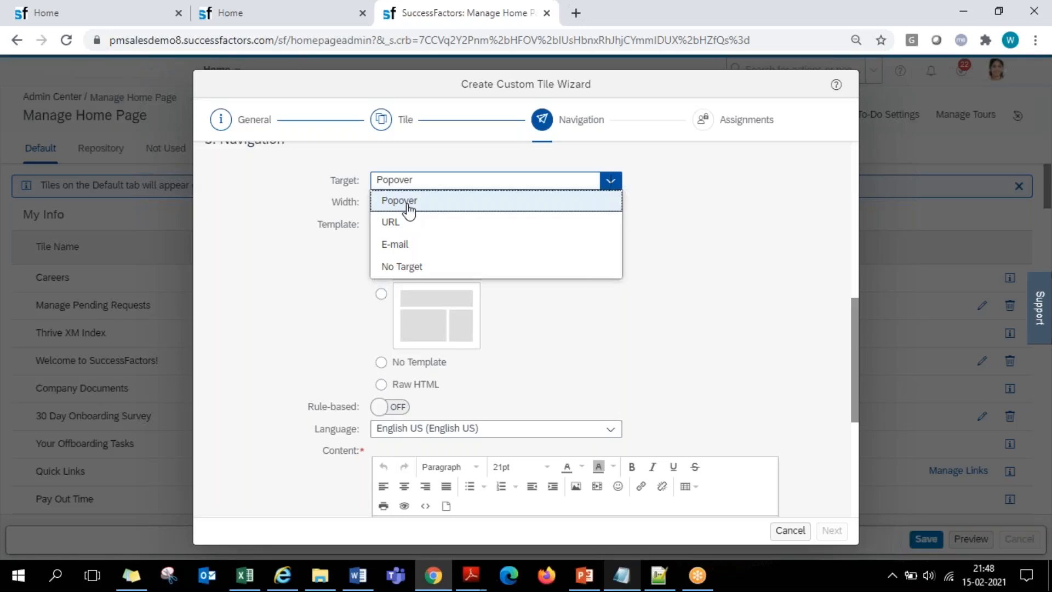
{"action": "left_click", "coordinate": [444, 267]}
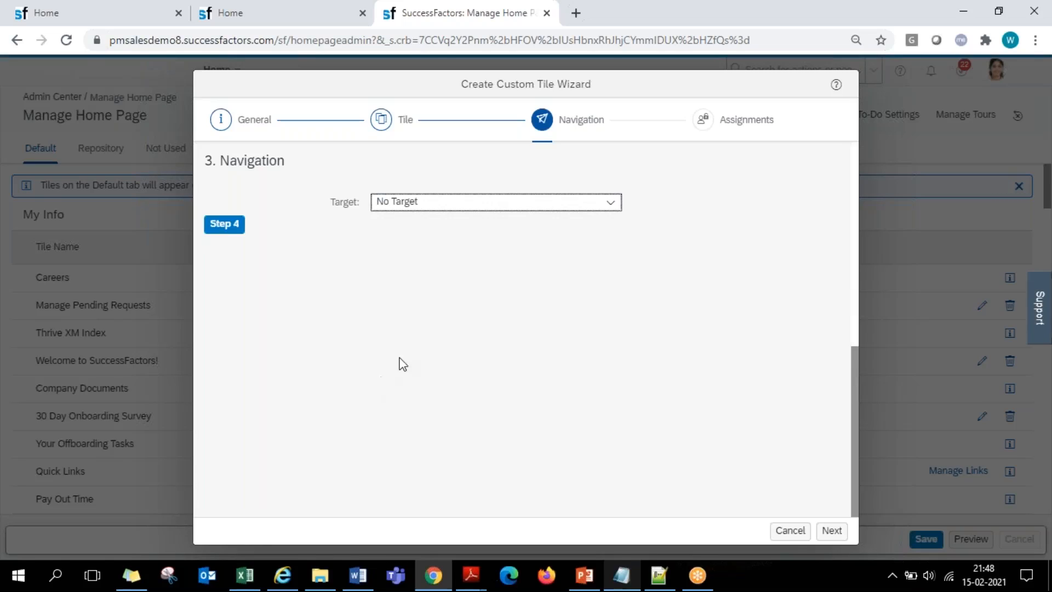
{"action": "left_click", "coordinate": [614, 206]}
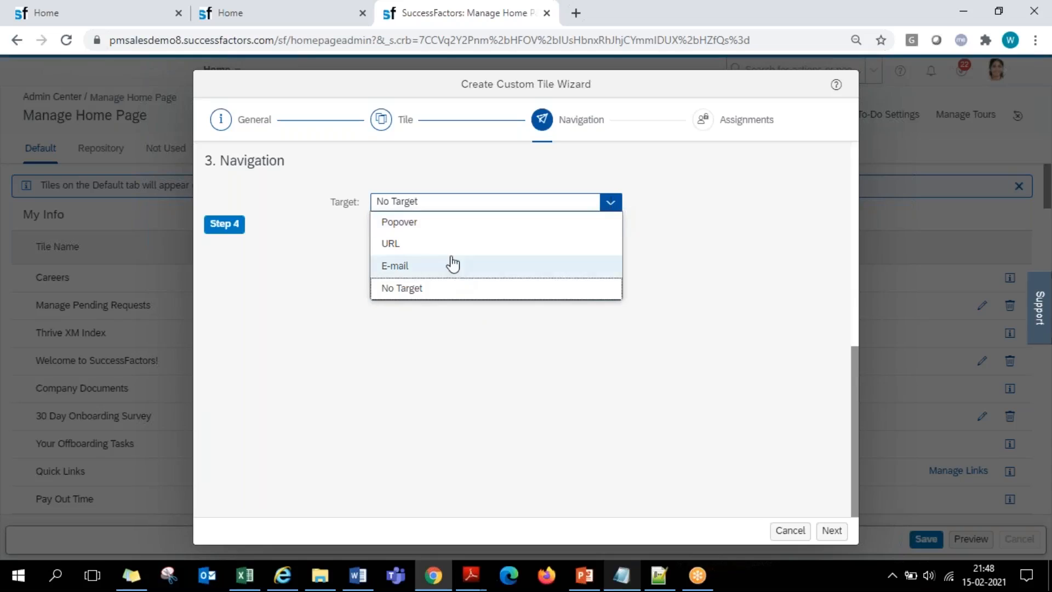
{"action": "left_click", "coordinate": [422, 229]}
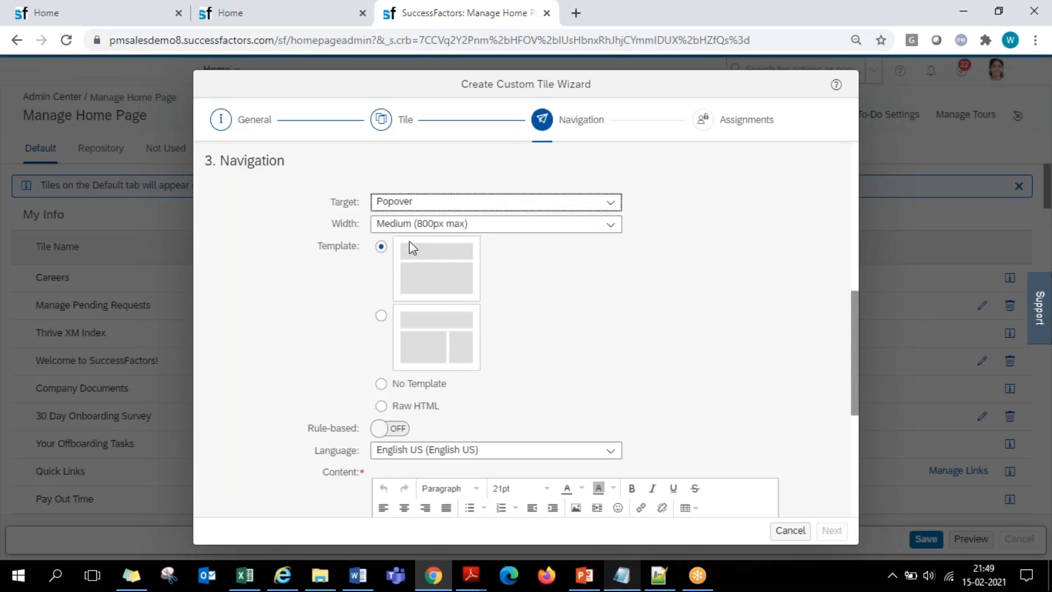
{"action": "left_click", "coordinate": [613, 227]}
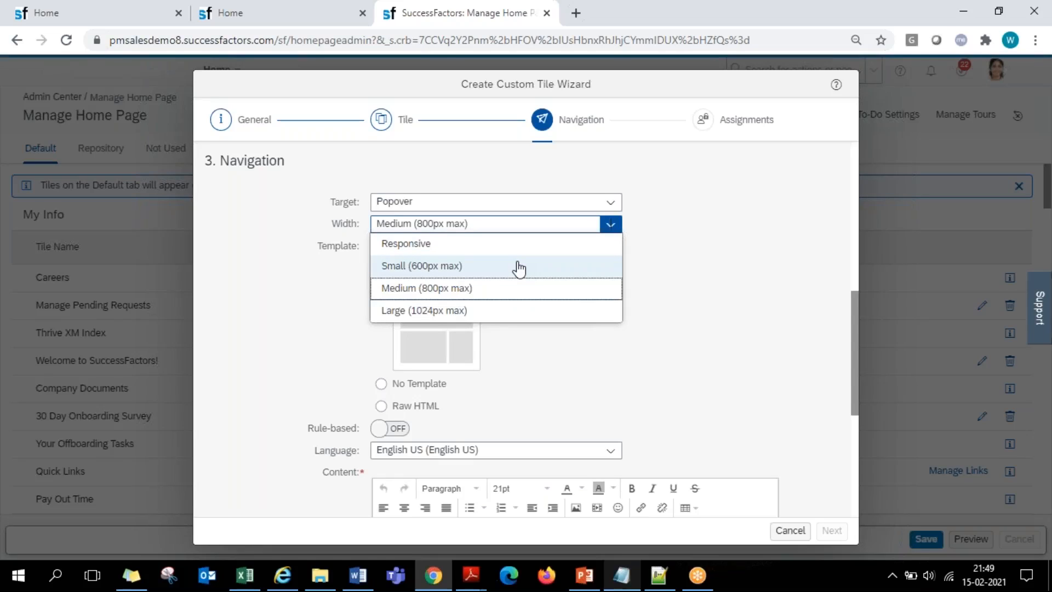
{"action": "left_click", "coordinate": [493, 289]}
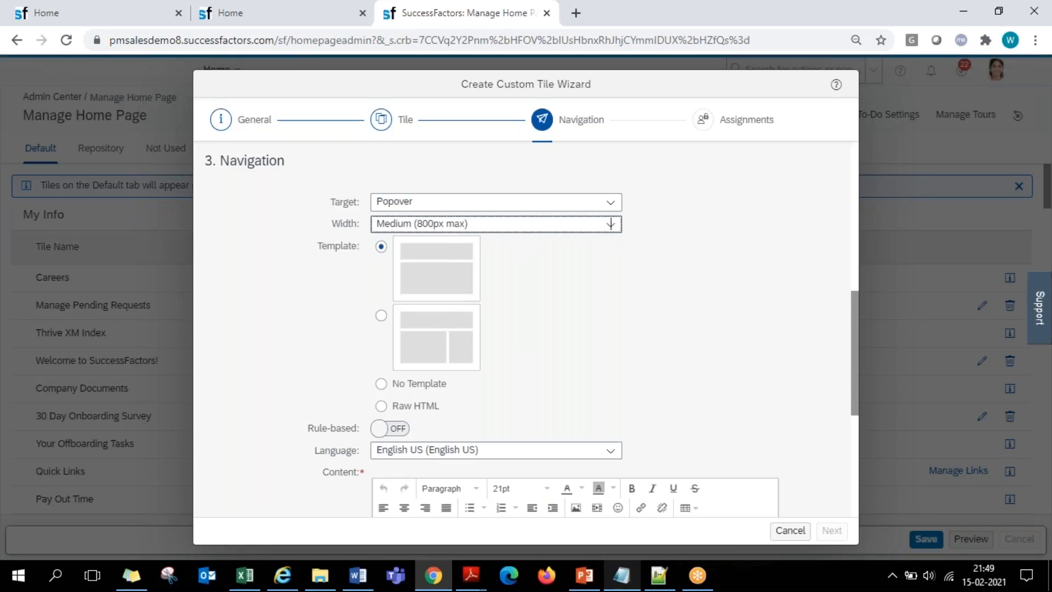
- Examine the title, subtitle and body text placeholders that the first popover template puts in the content editor
{"action": "scroll", "coordinate": [565, 312], "scroll_direction": "down", "scroll_amount": 5}
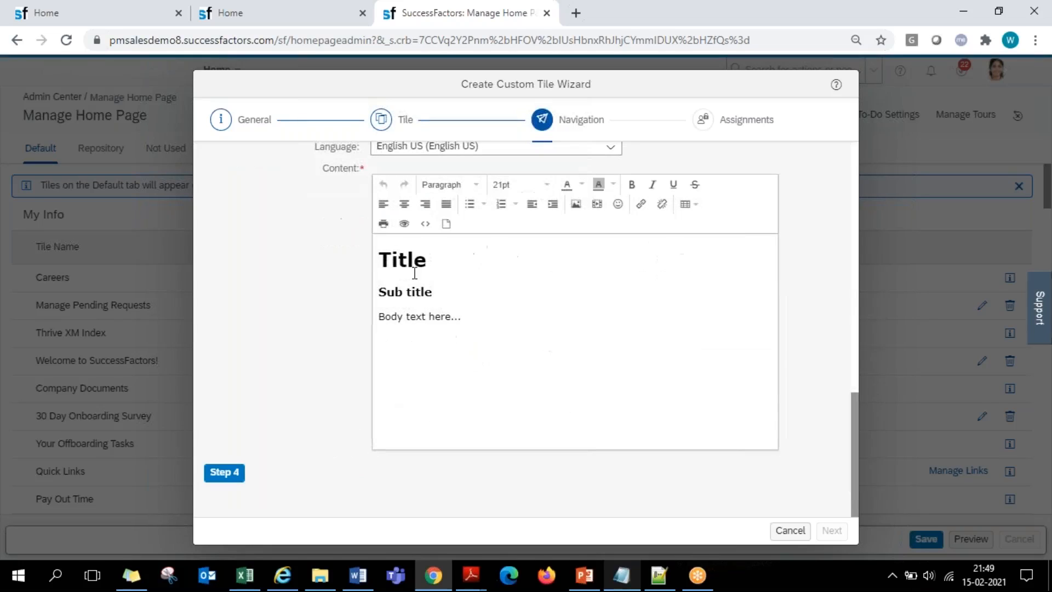
{"action": "left_click_drag", "start_coordinate": [397, 262], "coordinate": [544, 361]}
{"action": "left_click", "coordinate": [604, 383]}
{"action": "scroll", "coordinate": [386, 258], "scroll_direction": "up", "scroll_amount": 5}
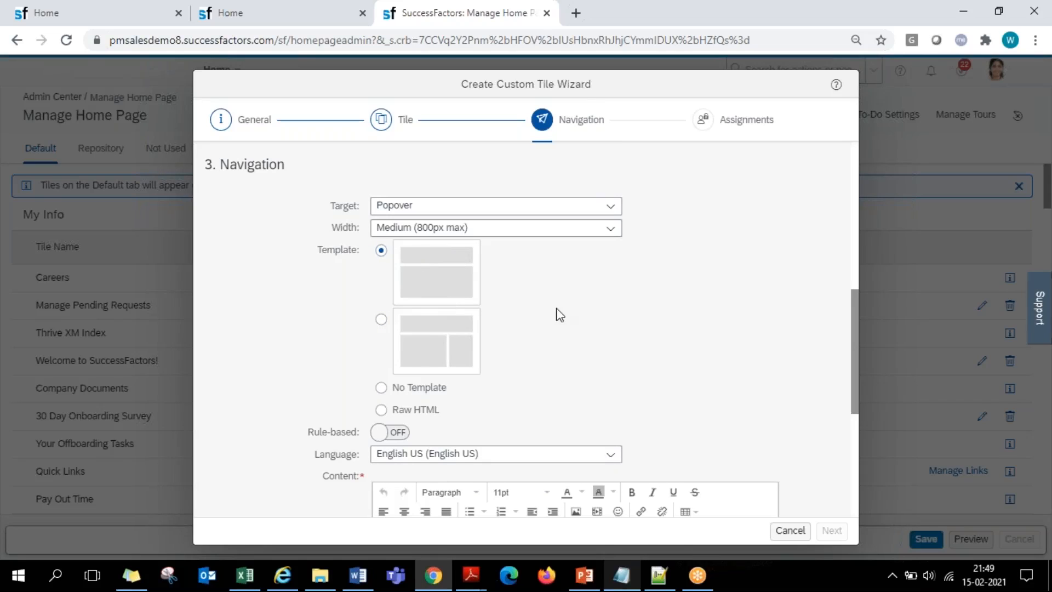
{"action": "scroll", "coordinate": [580, 311], "scroll_direction": "down", "scroll_amount": 3}
{"action": "left_click_drag", "start_coordinate": [383, 414], "coordinate": [472, 411]}
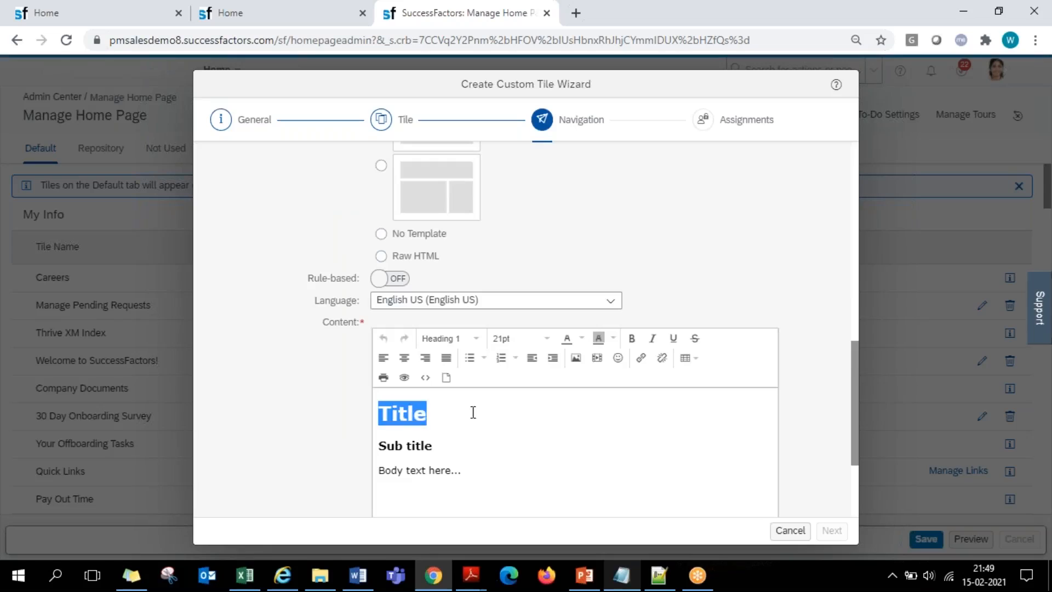
{"action": "left_click", "coordinate": [381, 453]}
{"action": "left_click", "coordinate": [431, 497]}
{"action": "scroll", "coordinate": [430, 498], "scroll_direction": "up", "scroll_amount": 3}
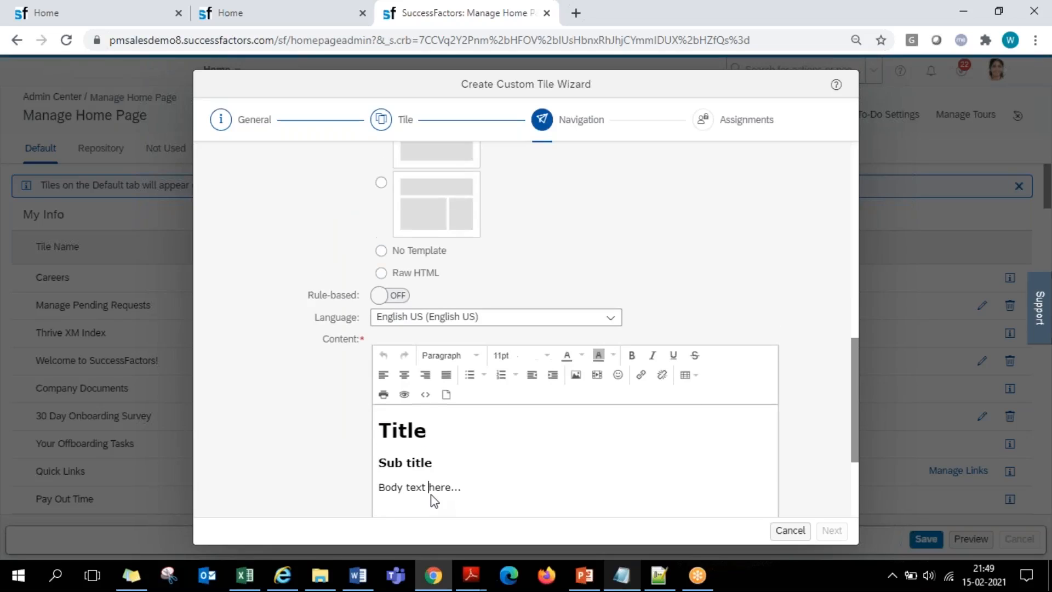
- Switch the popover to the second template with the two-column body, accepting the loss of unsaved content
{"action": "left_click", "coordinate": [381, 320]}
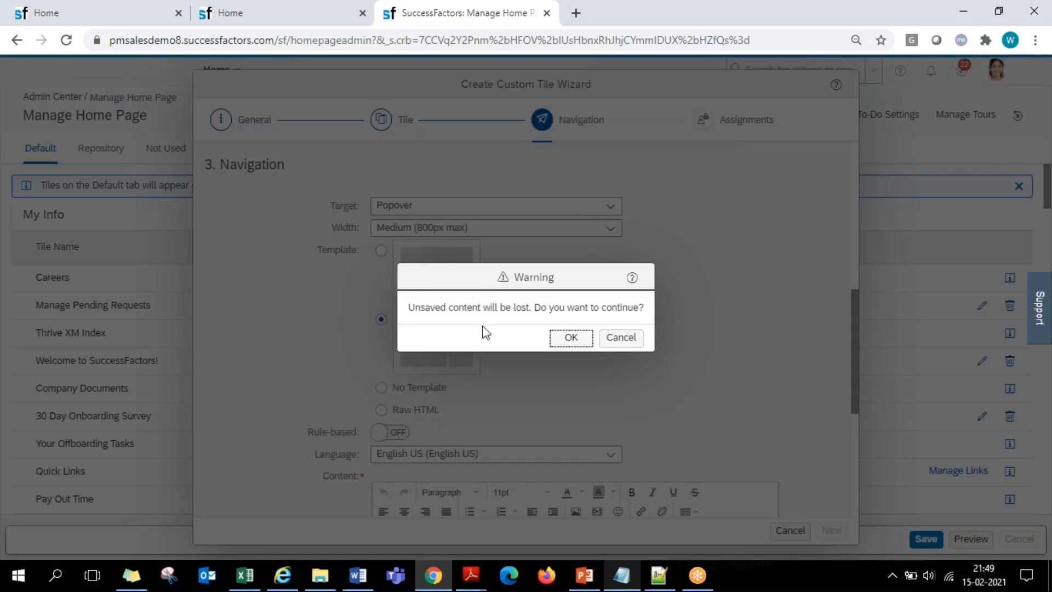
{"action": "left_click", "coordinate": [568, 337]}
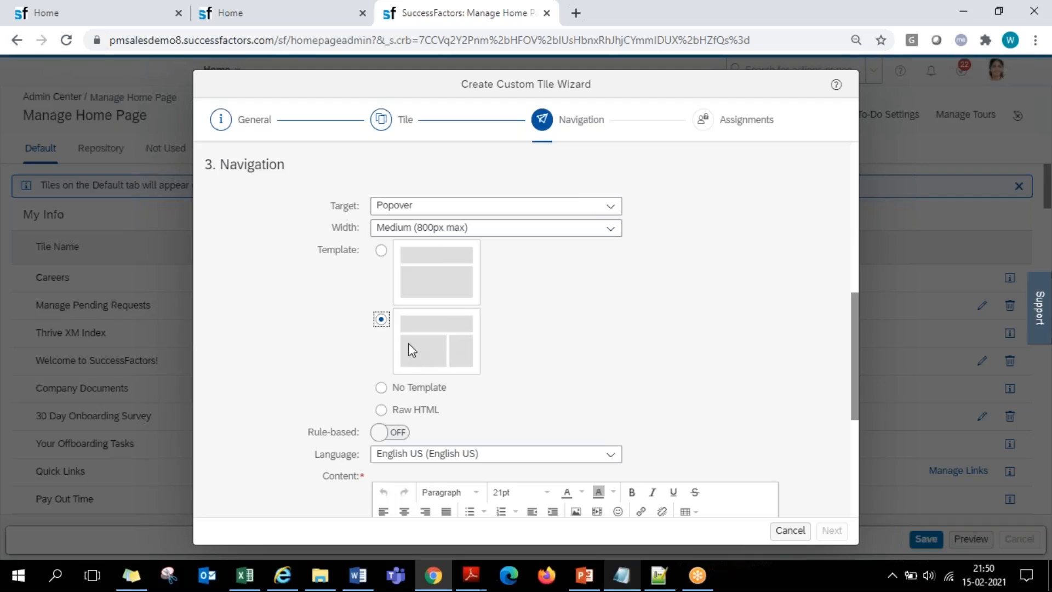
{"action": "scroll", "coordinate": [618, 369], "scroll_direction": "down", "scroll_amount": 5}
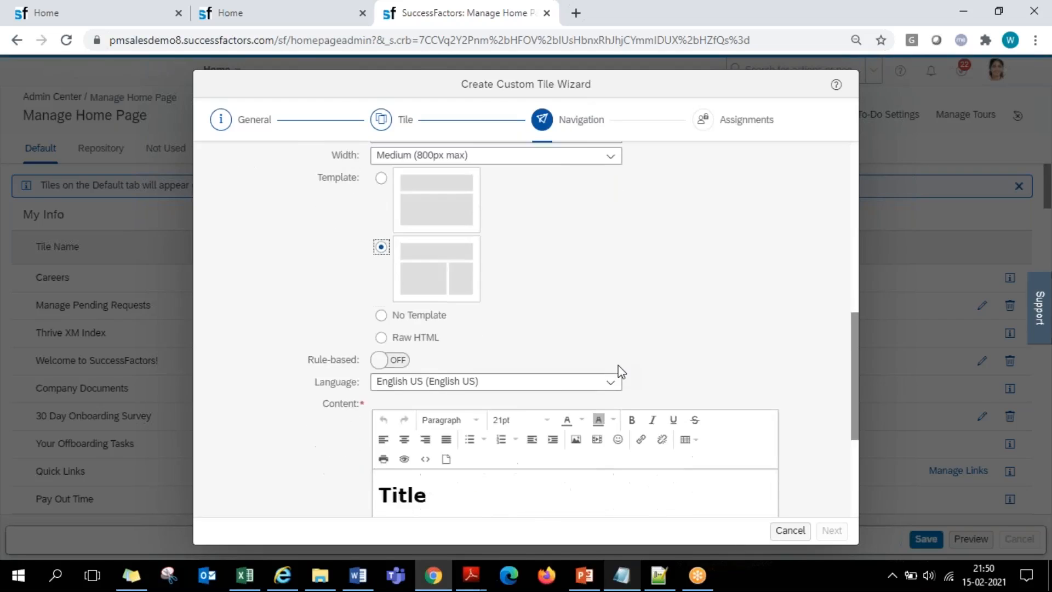
- Examine the title, subtitle, body text and additional text placeholders of the two-column template in the content editor
{"action": "left_click", "coordinate": [399, 340]}
{"action": "double_click", "coordinate": [399, 339]}
{"action": "triple_click", "coordinate": [460, 408]}
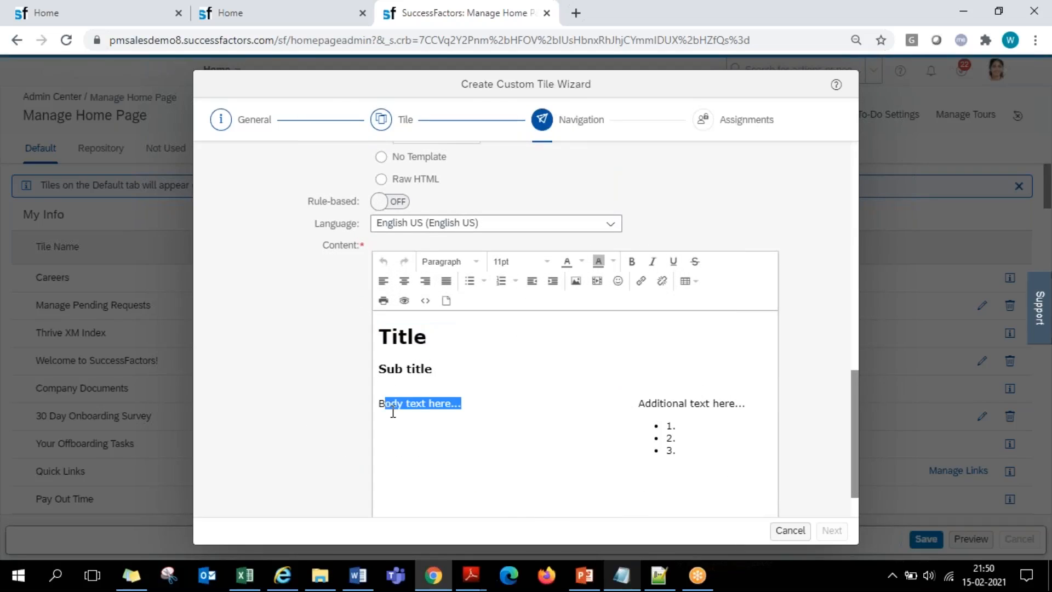
{"action": "triple_click", "coordinate": [664, 417]}
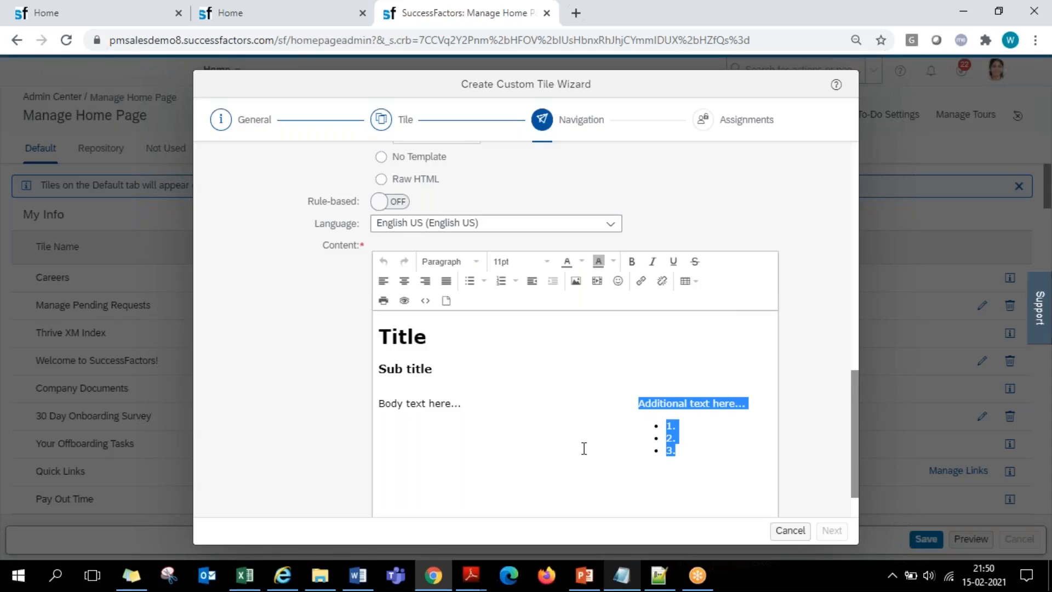
{"action": "scroll", "coordinate": [582, 446], "scroll_direction": "up", "scroll_amount": 3}
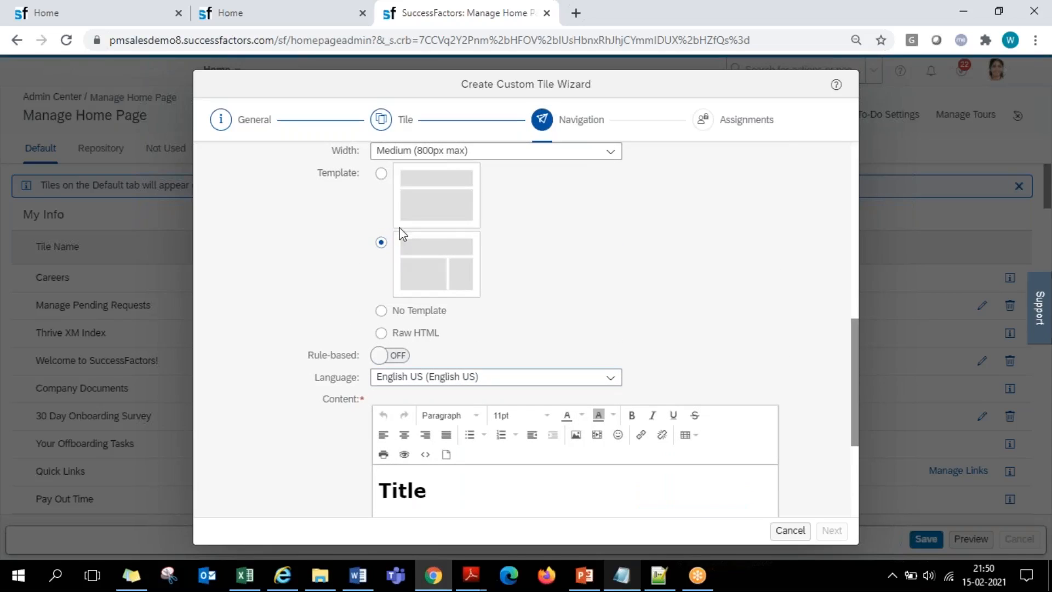
- Switch the popover to No Template and confirm the template change
{"action": "left_click", "coordinate": [382, 312]}
{"action": "left_click", "coordinate": [565, 339]}
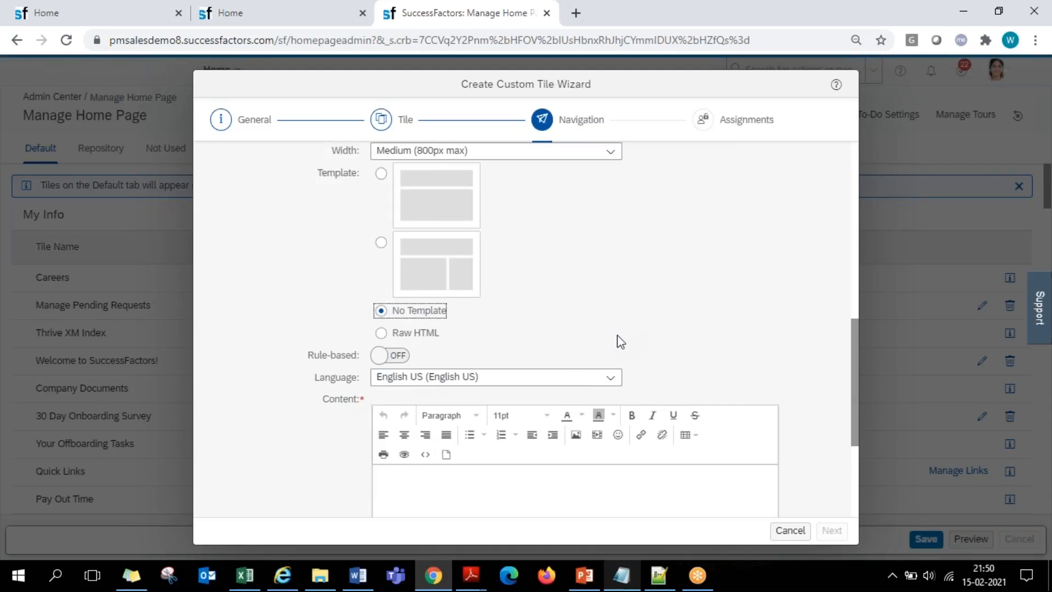
{"action": "scroll", "coordinate": [614, 345], "scroll_direction": "up", "scroll_amount": 2}
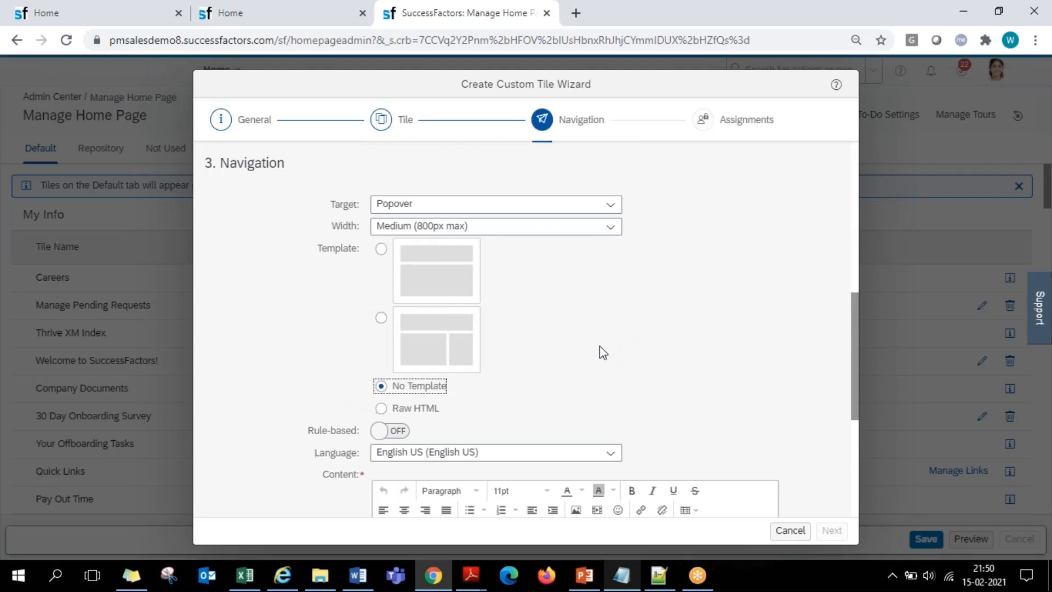
- Enter the text "Welcome to SuccessFactors" in the empty popover content editor, correcting the spelling
{"action": "scroll", "coordinate": [598, 362], "scroll_direction": "down", "scroll_amount": 4}
{"action": "left_click", "coordinate": [425, 326]}
{"action": "scroll", "coordinate": [689, 376], "scroll_direction": "down", "scroll_amount": 1}
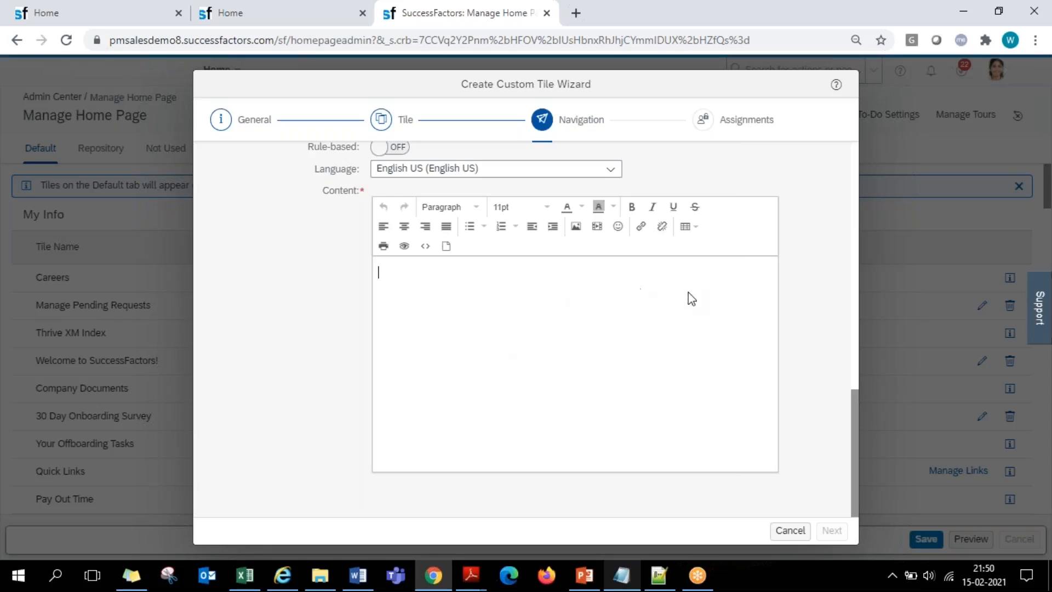
{"action": "scroll", "coordinate": [507, 400], "scroll_direction": "up", "scroll_amount": 5}
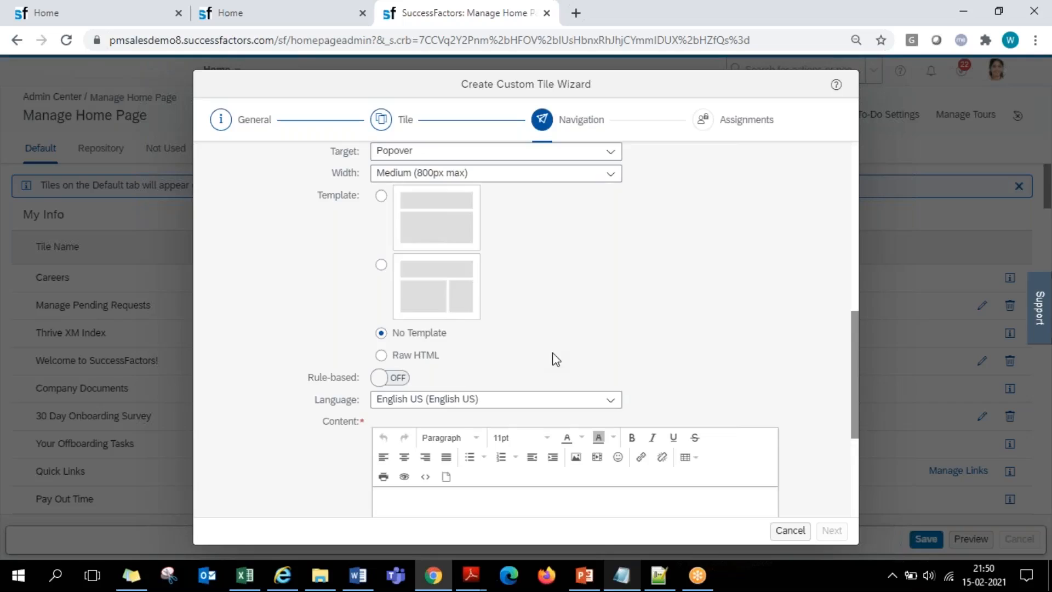
{"action": "scroll", "coordinate": [556, 359], "scroll_direction": "down", "scroll_amount": 3}
{"action": "type", "text": "Wel"}
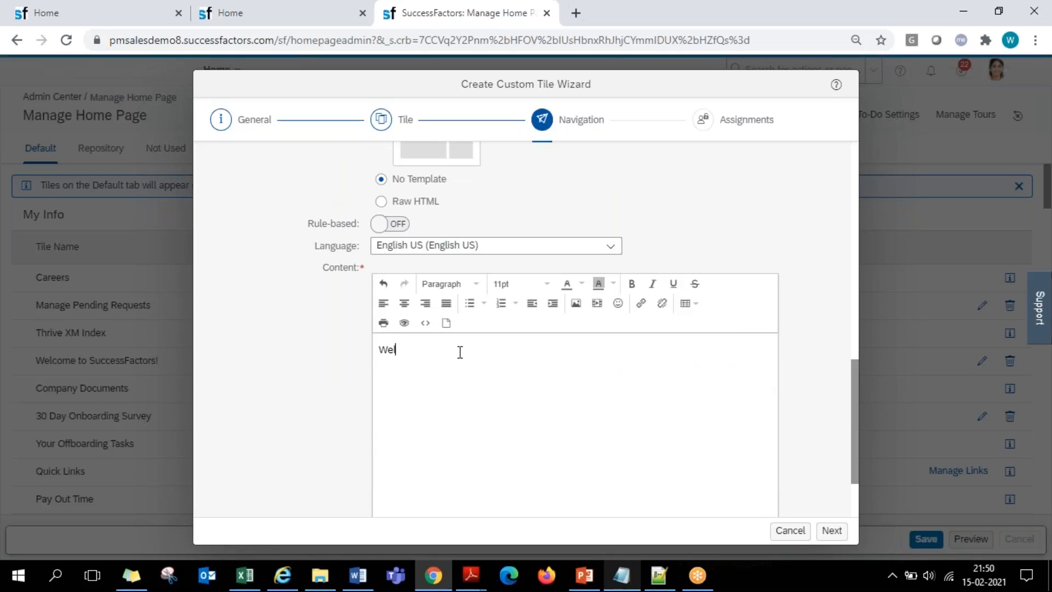
{"action": "type", "text": "come to Success"}
{"action": "type", "text": "Fcators"}
{"action": "left_click", "coordinate": [498, 351]}
{"action": "key", "text": "BackSpace"}
{"action": "key", "text": "BackSpace"}
{"action": "key", "text": "BackSpace"}
{"action": "type", "text": "act"}
- Make the word "SuccessFactors" bold in the popover content
{"action": "left_click", "coordinate": [536, 350]}
{"action": "left_click_drag", "start_coordinate": [516, 351], "coordinate": [439, 351]}
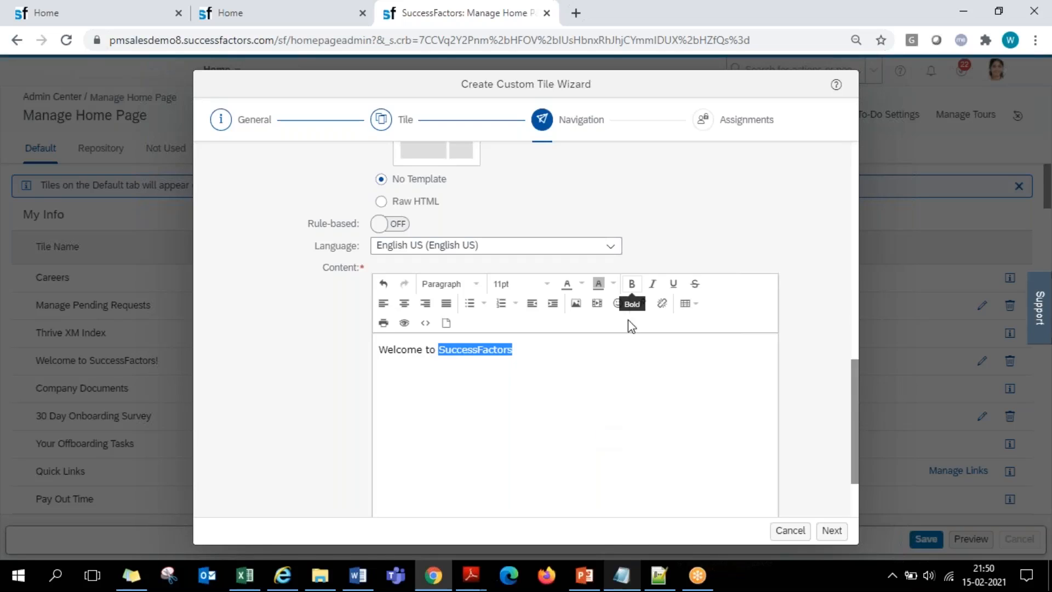
{"action": "left_click", "coordinate": [631, 283]}
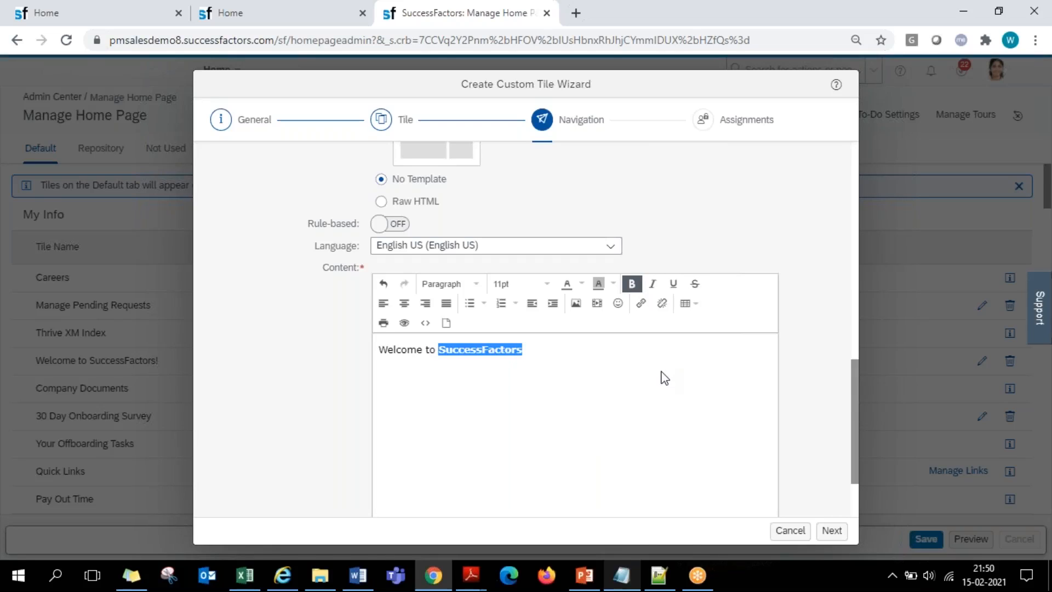
{"action": "left_click", "coordinate": [616, 370]}
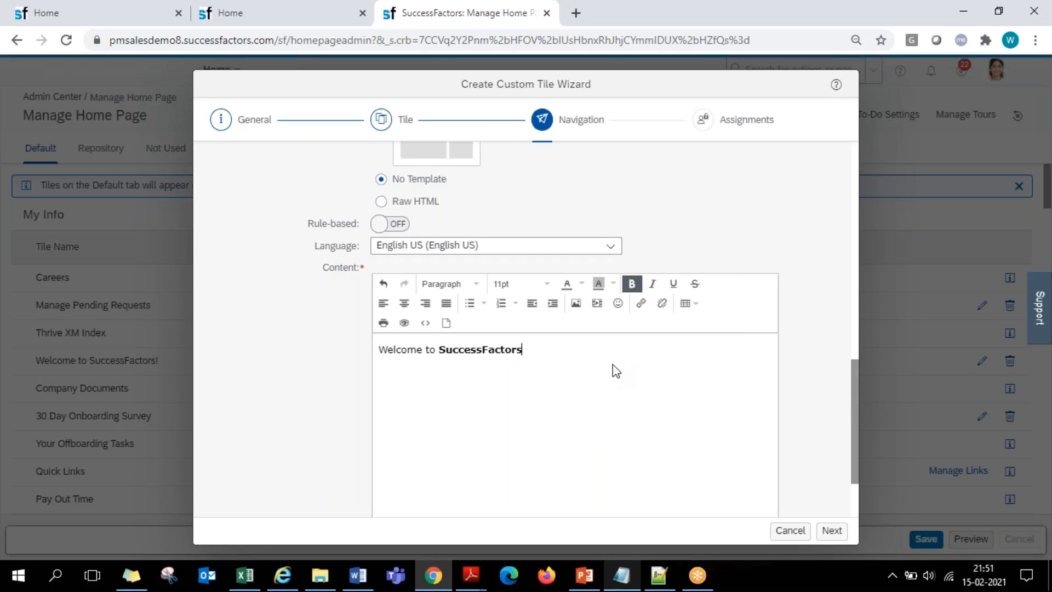
- Apply a yellow background color to the word "SuccessFactors" in the popover content
{"action": "left_click_drag", "start_coordinate": [529, 350], "coordinate": [443, 354]}
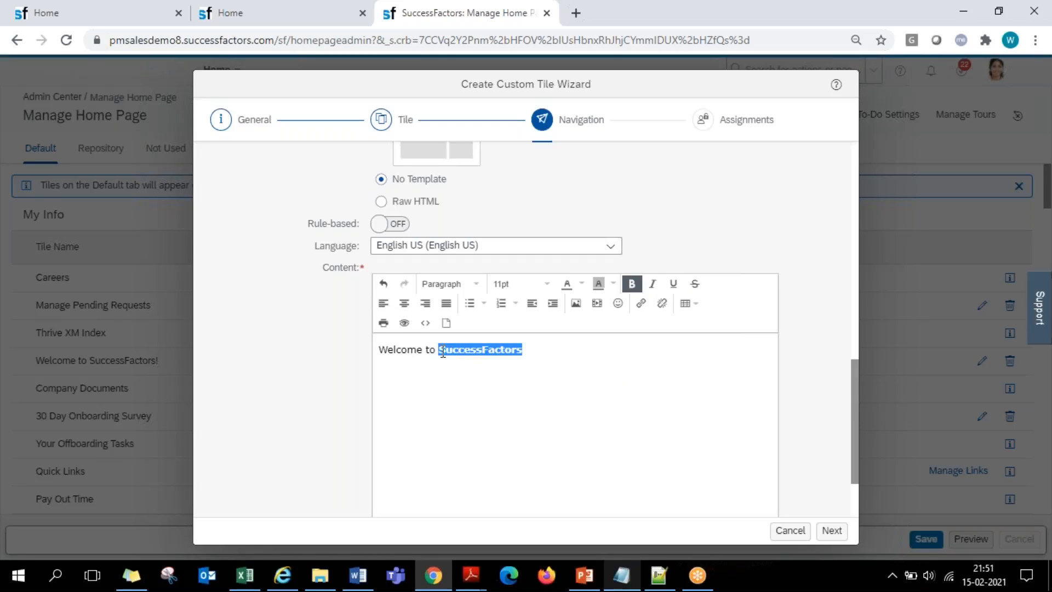
{"action": "left_click", "coordinate": [583, 289]}
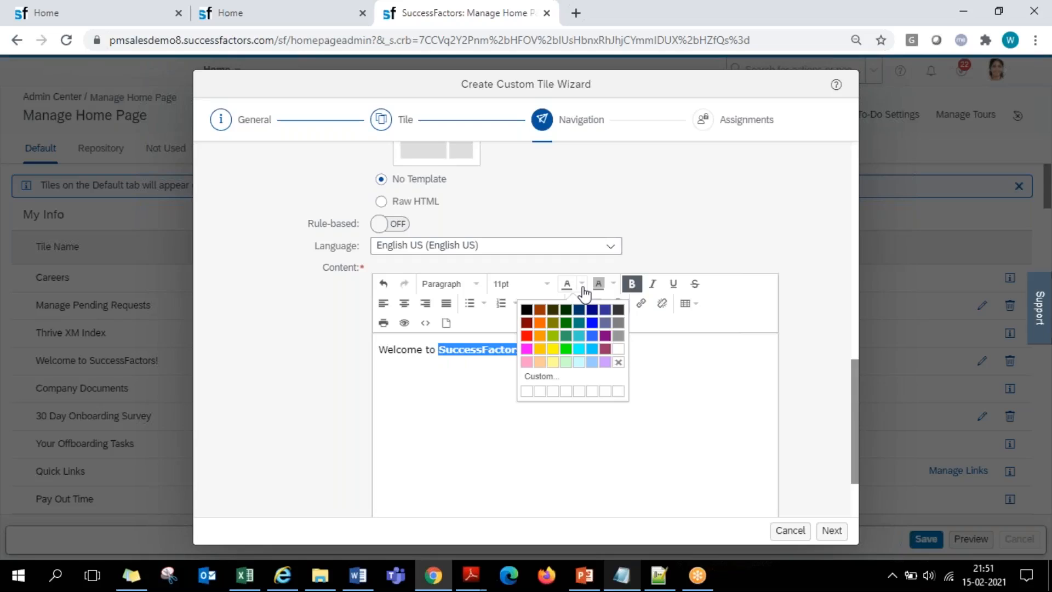
{"action": "left_click", "coordinate": [613, 288]}
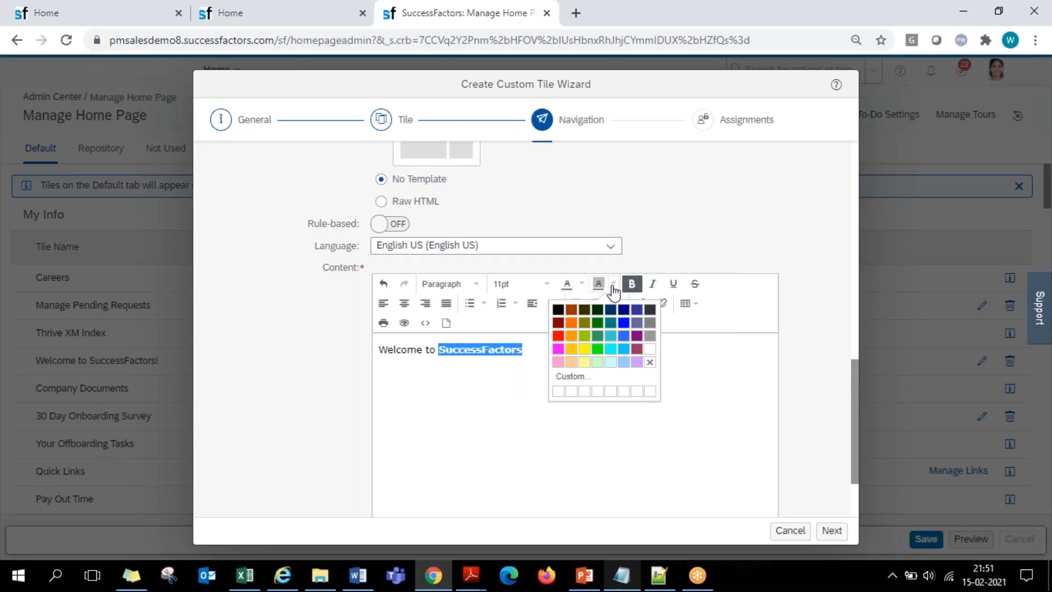
{"action": "left_click", "coordinate": [584, 348]}
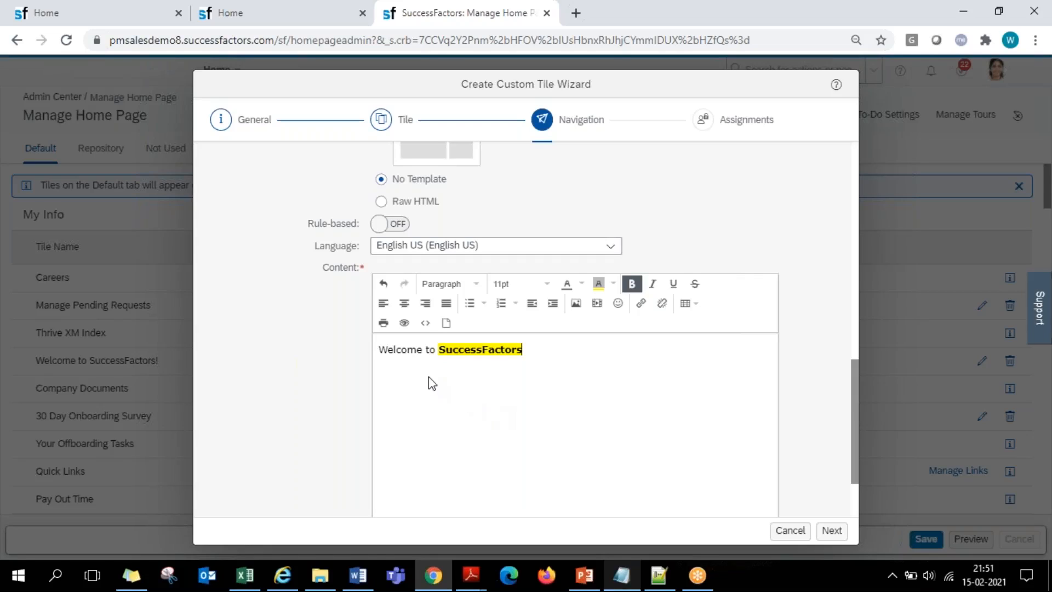
{"action": "left_click_drag", "start_coordinate": [418, 351], "coordinate": [380, 355]}
{"action": "left_click", "coordinate": [409, 355]}
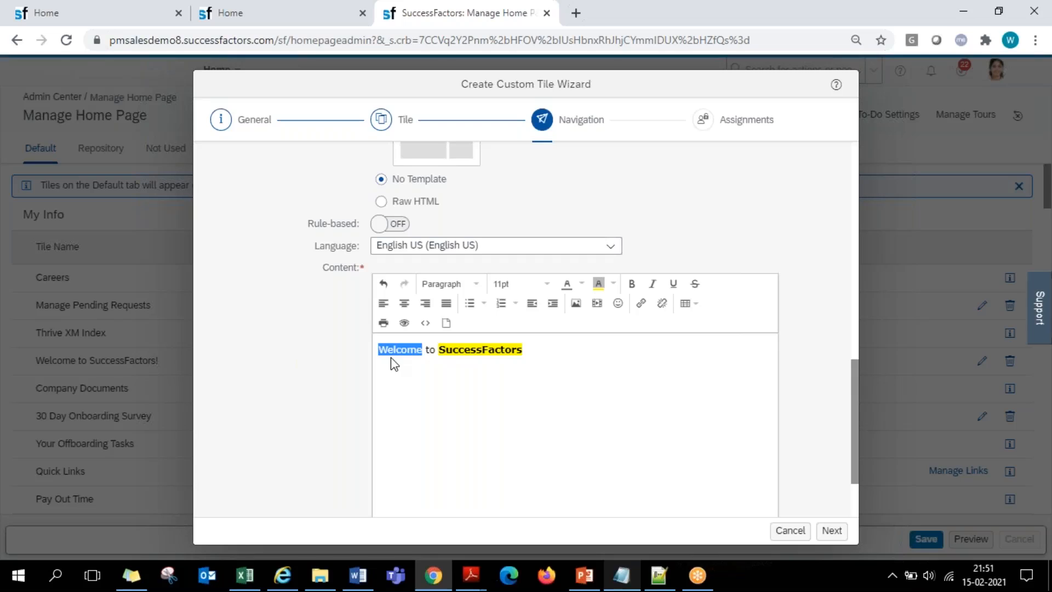
{"action": "left_click", "coordinate": [641, 306]}
{"action": "left_click", "coordinate": [506, 262]}
{"action": "type", "text": "www.google.com"}
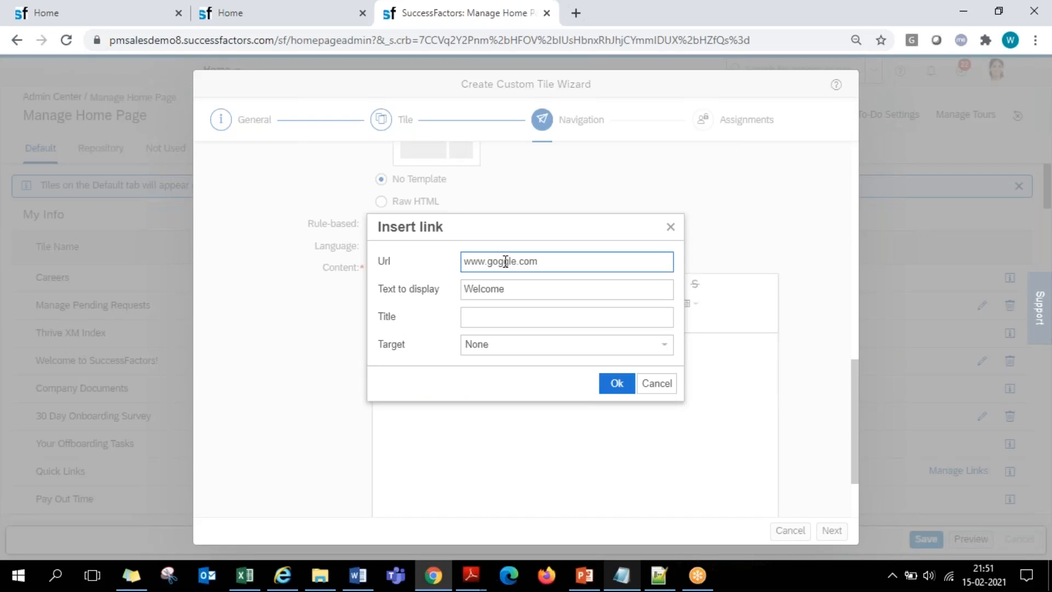
{"action": "left_click", "coordinate": [502, 261]}
{"action": "key", "text": "BackSpace"}
{"action": "type", "text": "o"}
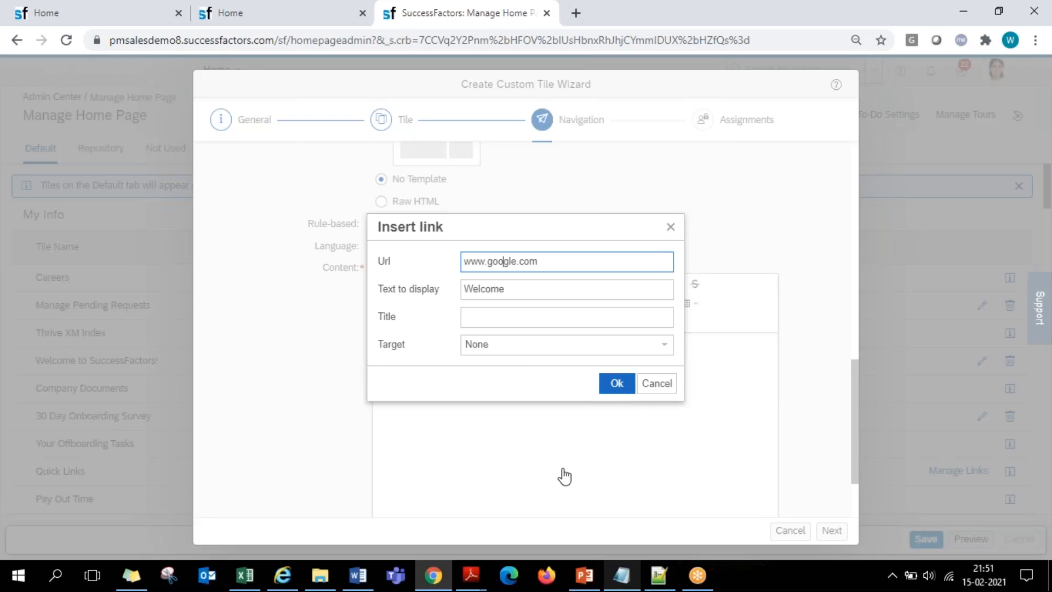
{"action": "left_click", "coordinate": [615, 384]}
{"action": "left_click", "coordinate": [647, 326]}
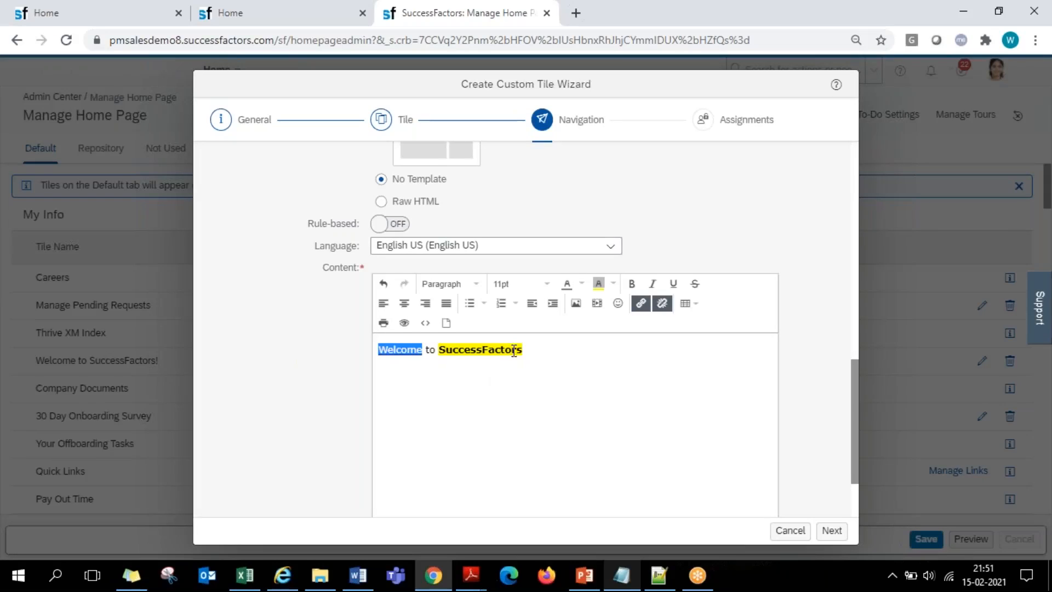
{"action": "left_click", "coordinate": [401, 393]}
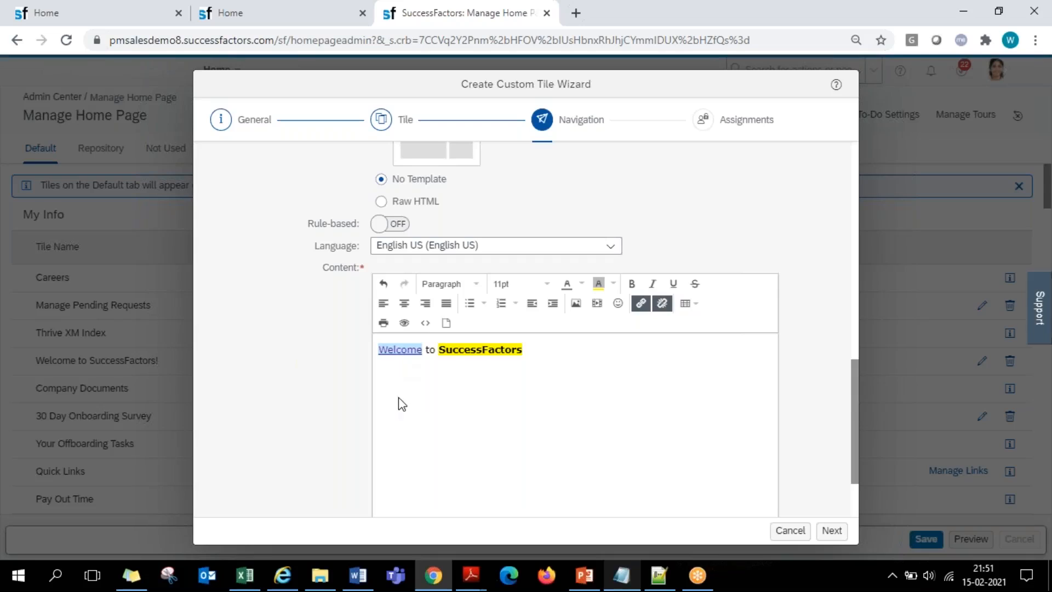
- Add two lines of filler text below the welcome line, "jakab;a" and "akjvn'lvwk;jbewlkvmwrlkbn"
{"action": "left_click", "coordinate": [539, 351]}
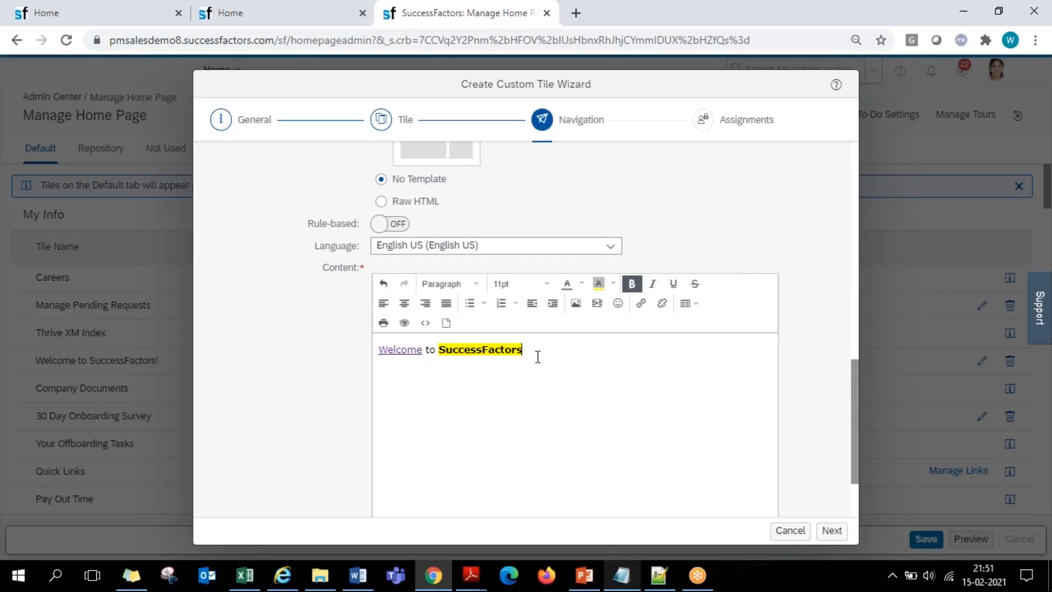
{"action": "scroll", "coordinate": [542, 385], "scroll_direction": "down", "scroll_amount": 2}
{"action": "key", "text": "Return"}
{"action": "type", "text": "jakab;a"}
{"action": "key", "text": "Return"}
{"action": "type", "text": "akjvn'lvwk;jbewlkvmwrlkbn"}
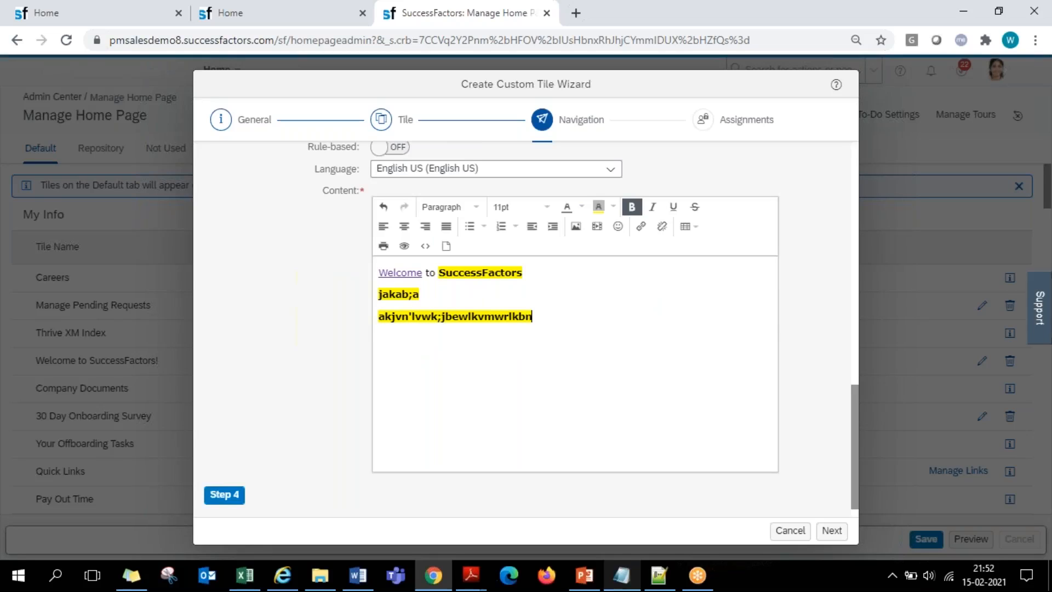